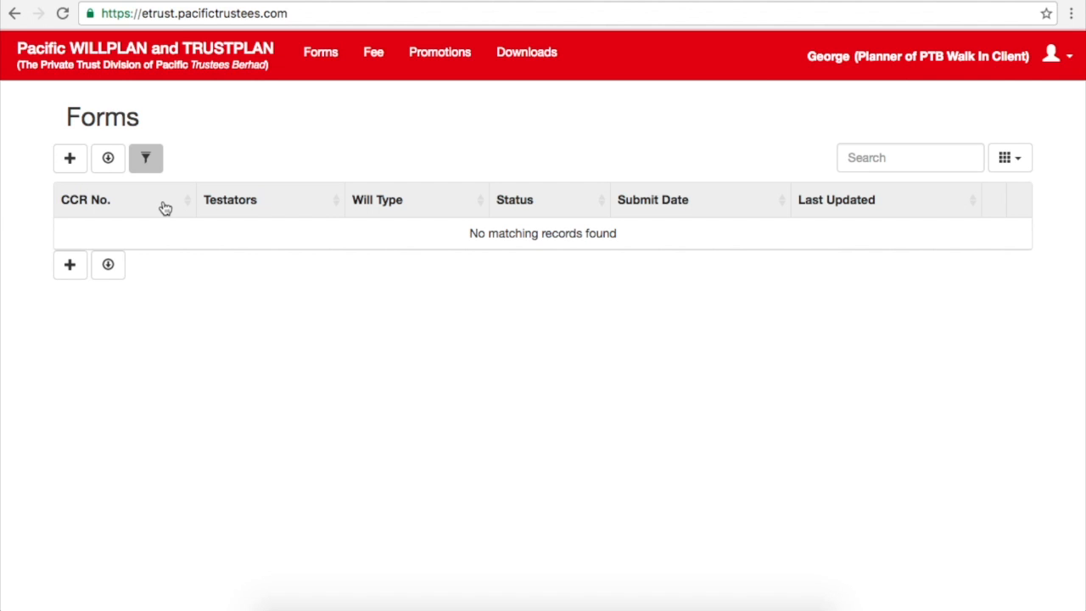
# Step: Create a new form with product category Pacific WillPlan in the Select a product dialog
pyautogui.click(77, 167)
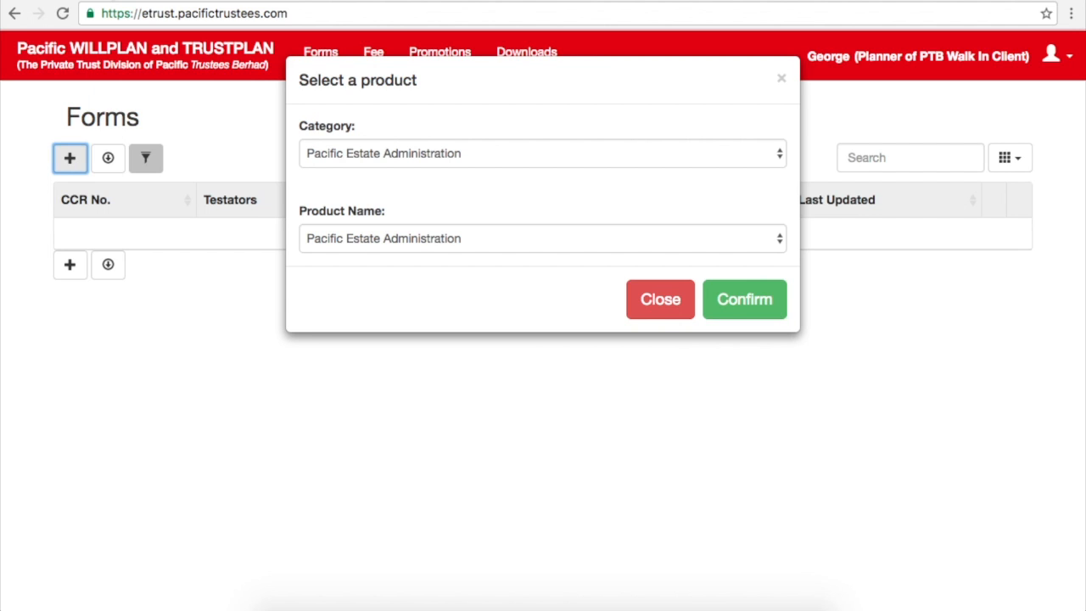
pyautogui.click(775, 157)
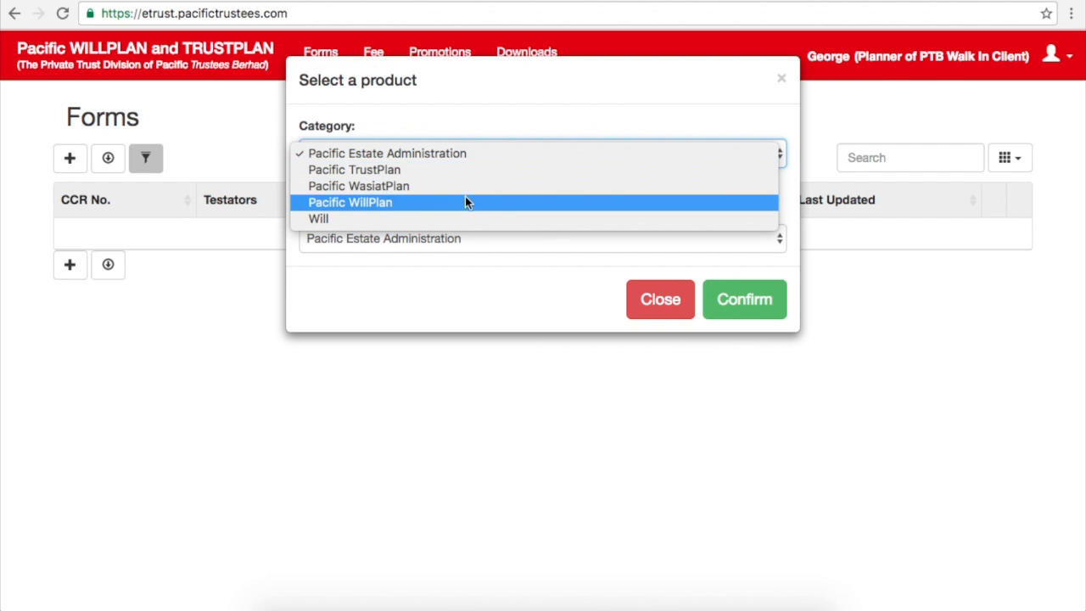
pyautogui.click(421, 202)
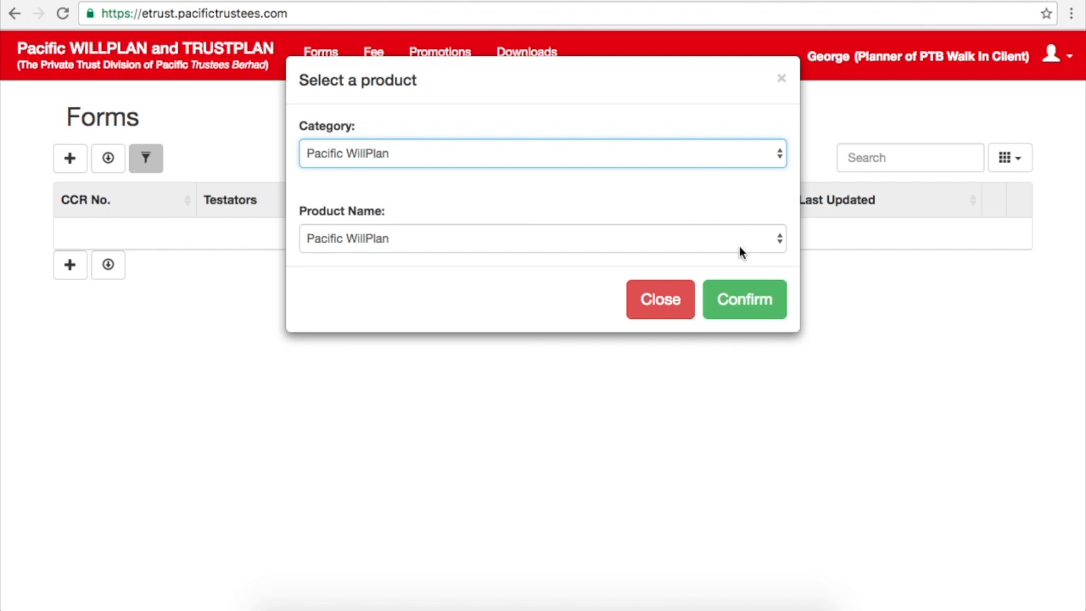
pyautogui.click(753, 296)
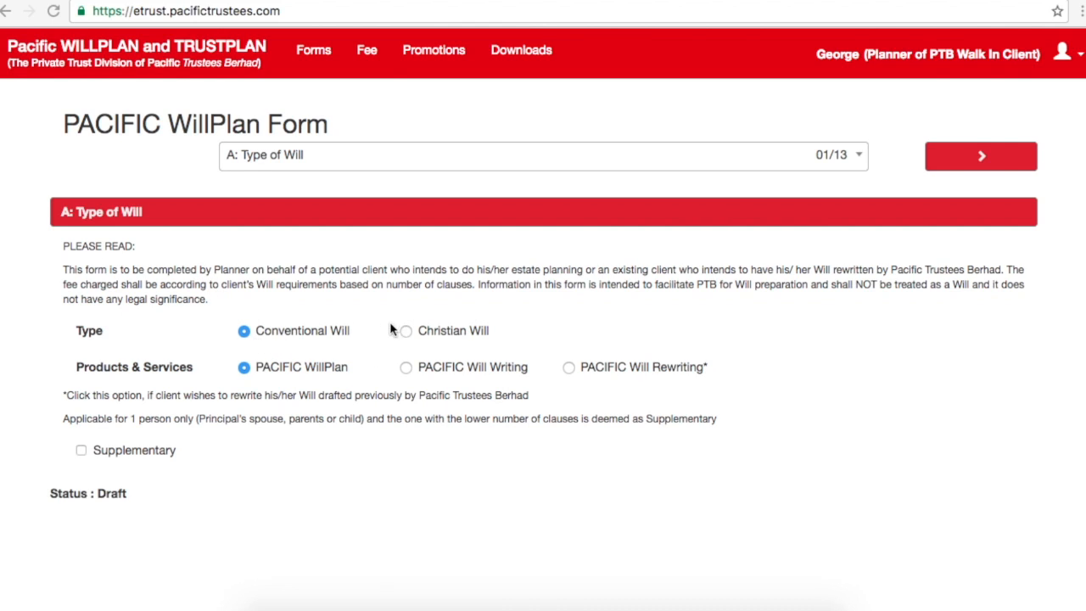
# Step: Choose Conventional Will as the will type and PACIFIC Will Rewriting as the product
pyautogui.click(407, 334)
pyautogui.click(244, 334)
pyautogui.click(406, 366)
pyautogui.click(570, 367)
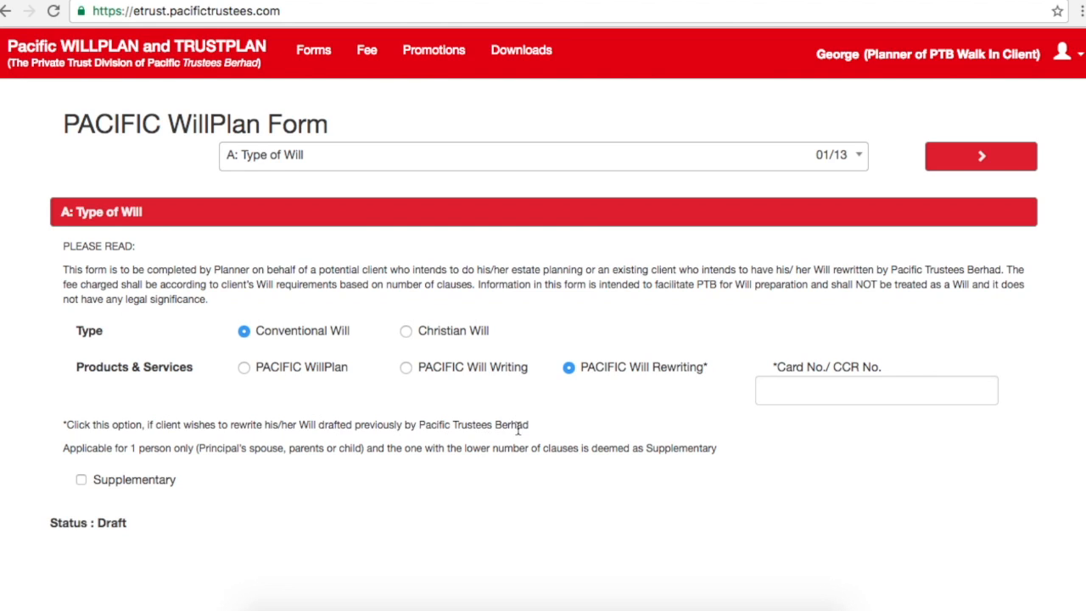
# Step: Leave Card No./CCR No. empty and tick Supplementary to show the principal testator fields
pyautogui.click(776, 393)
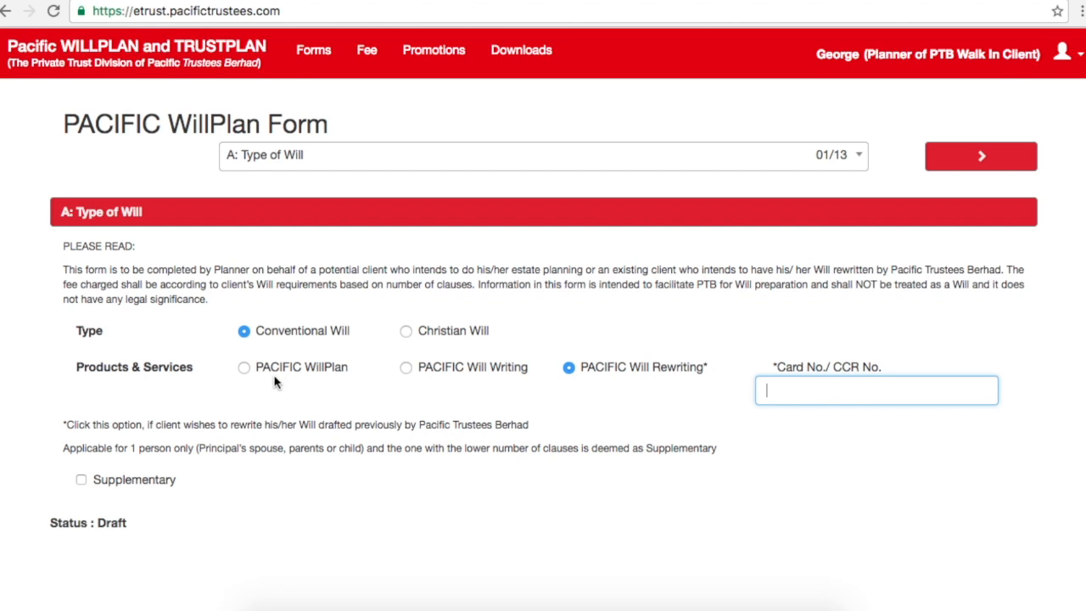
pyautogui.click(305, 481)
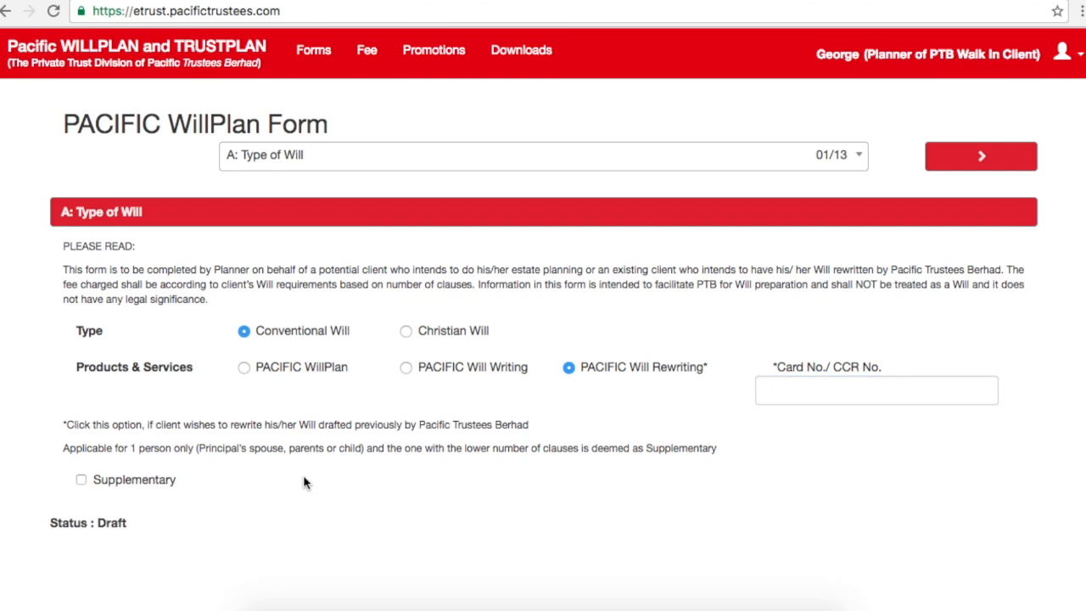
pyautogui.click(83, 480)
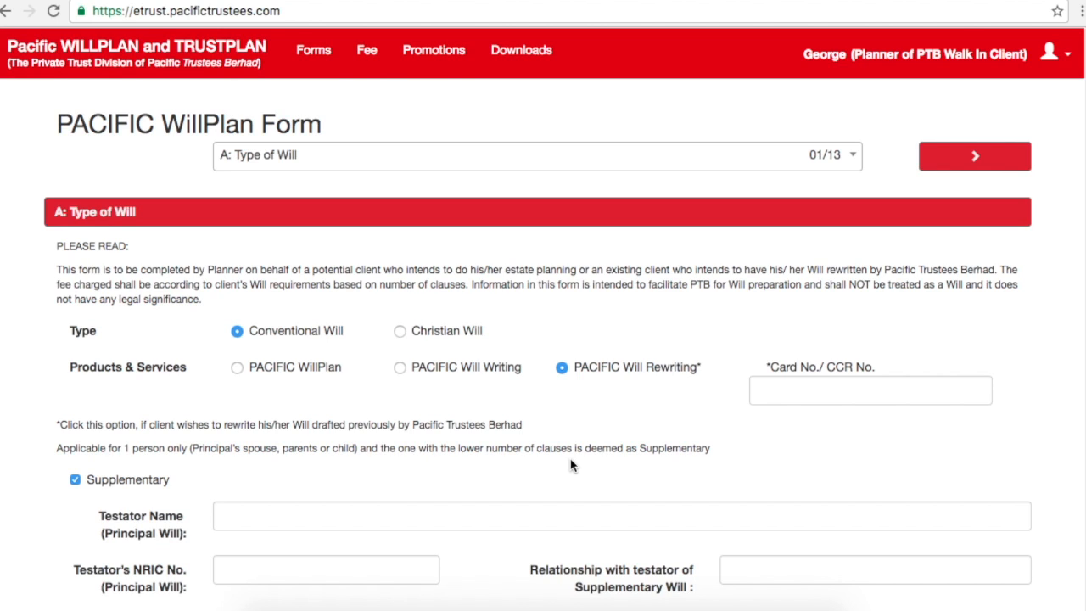
# Step: Enter the principal testator's name, NRIC and relationship Husband, then select PACIFIC WillPlan as the product
pyautogui.click(322, 521)
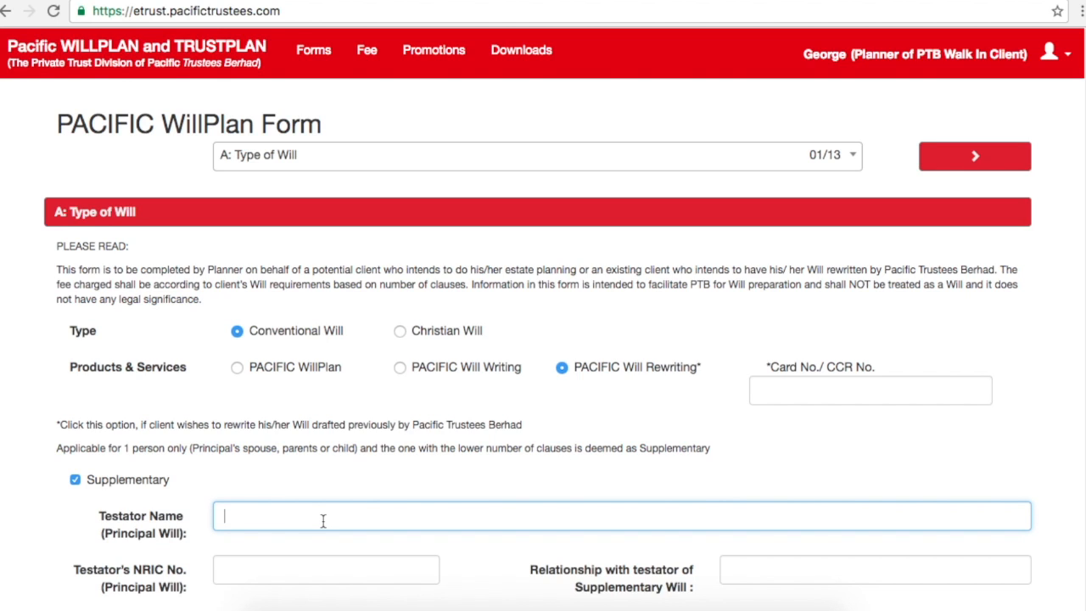
pyautogui.write('James')
pyautogui.press('Tab')
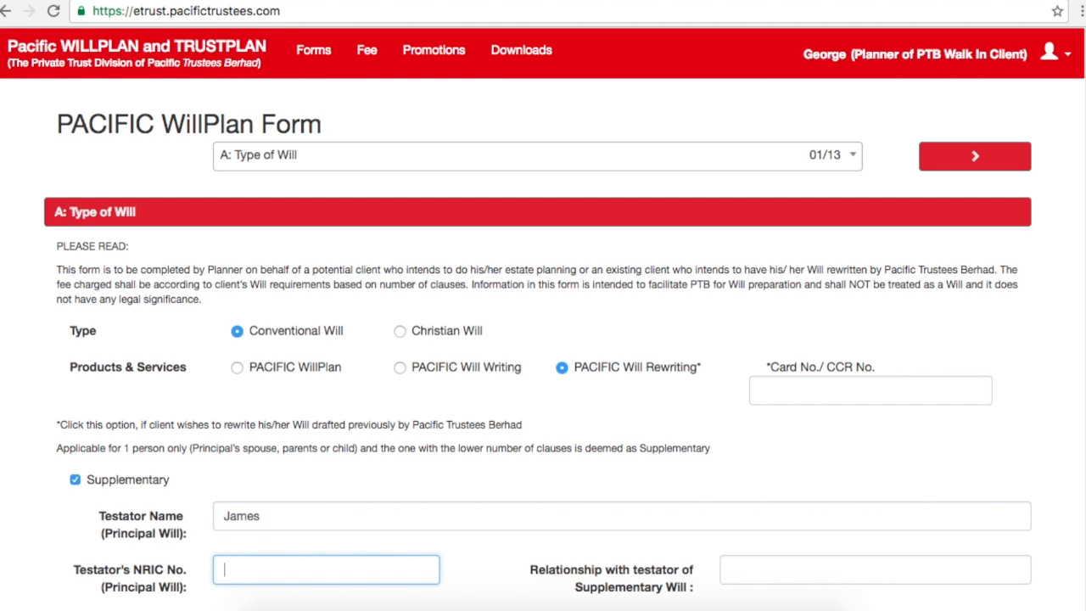
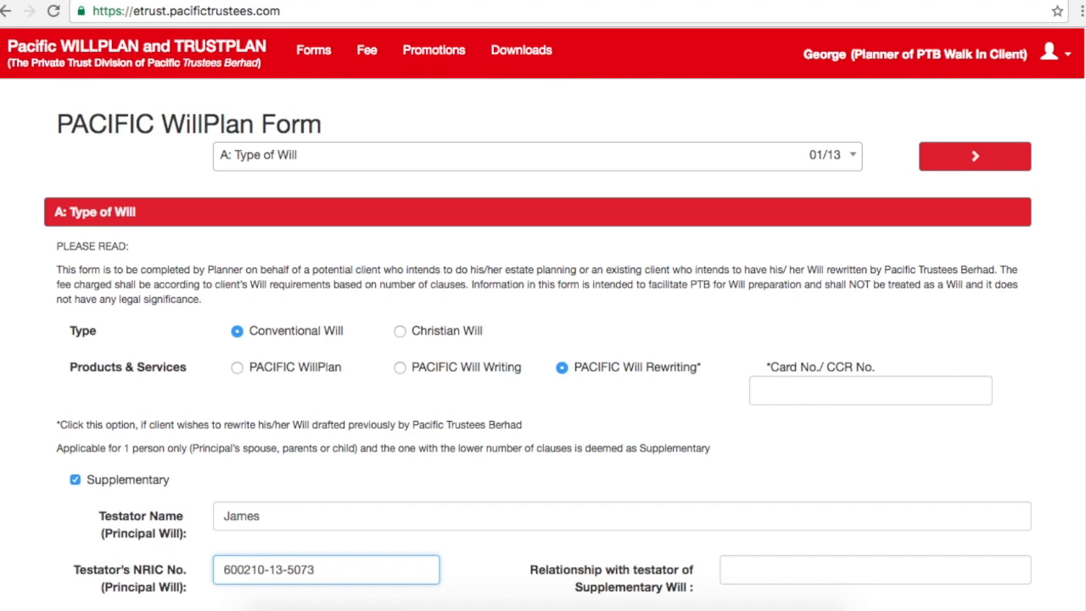
pyautogui.press('Tab')
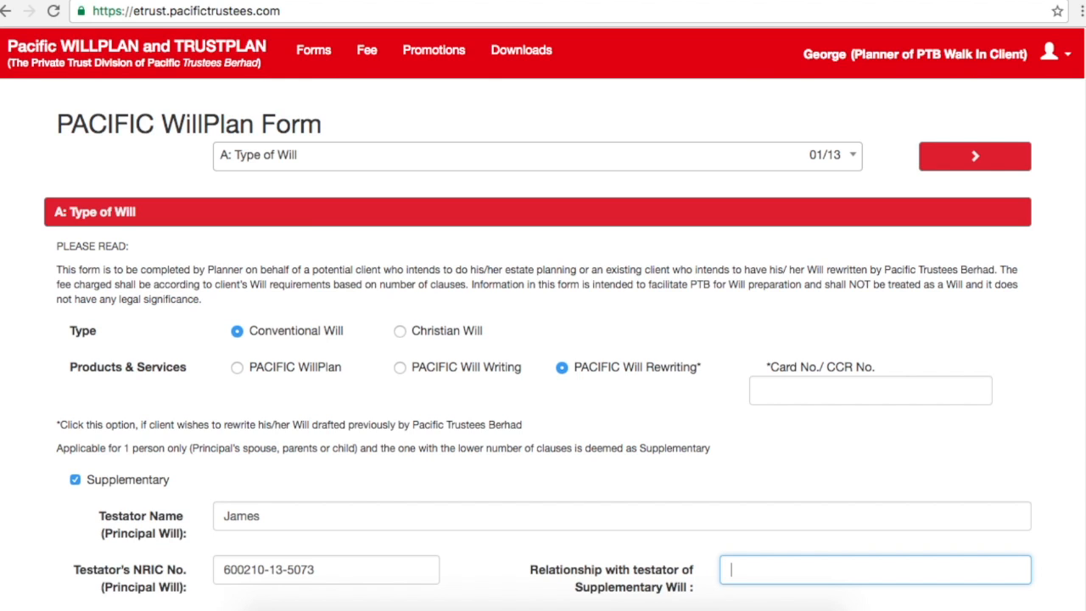
pyautogui.write('Husband')
pyautogui.moveTo(191, 449); pyautogui.dragTo(357, 448)
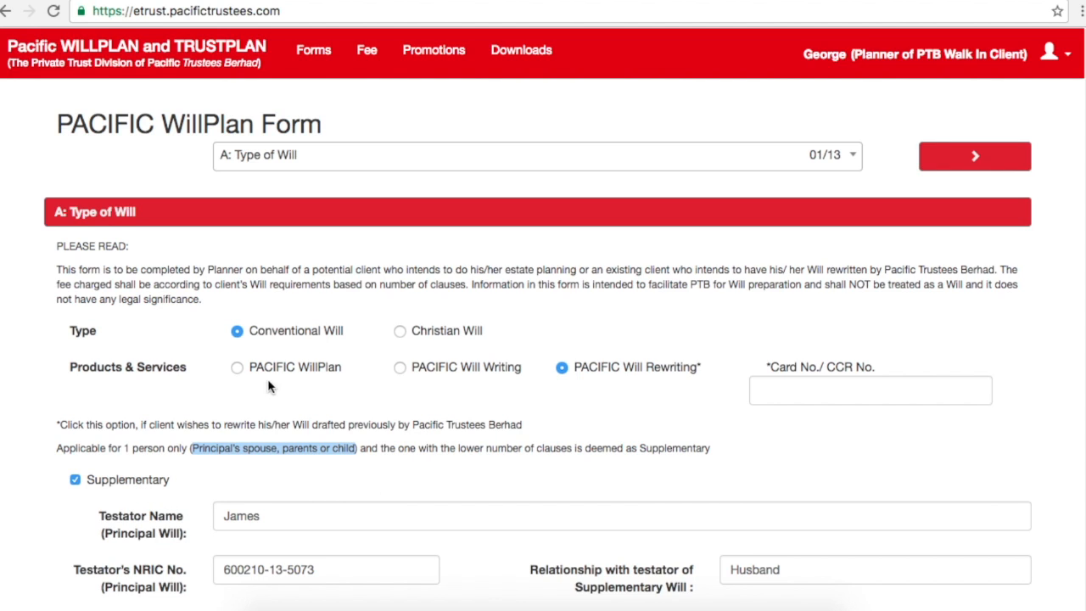
pyautogui.click(239, 367)
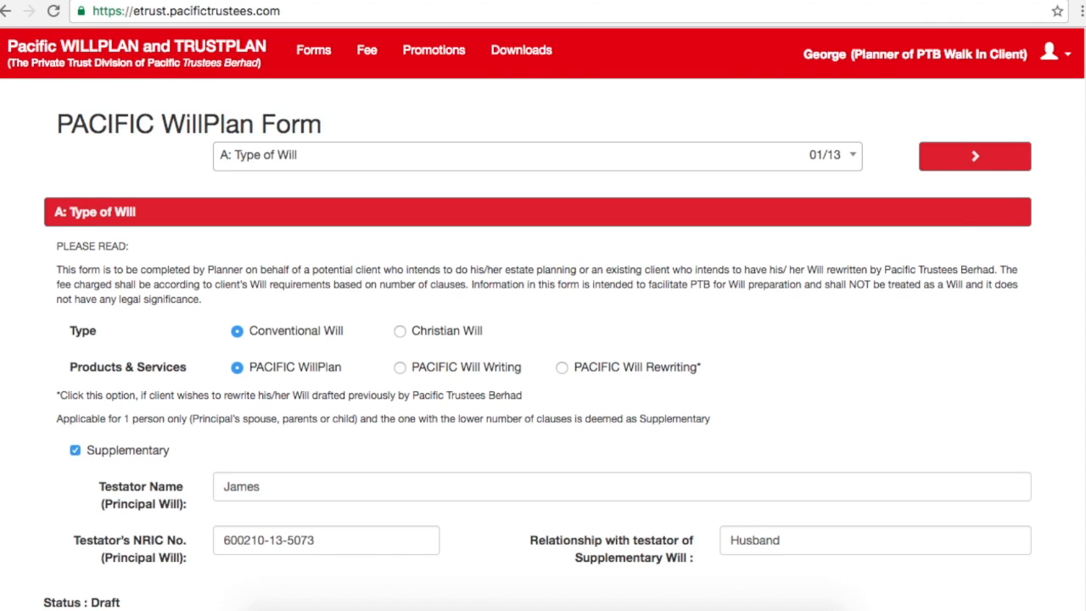
# Step: Move between sections A and B, ending on B: Testator's Personal Details (02/13)
pyautogui.click(1008, 167)
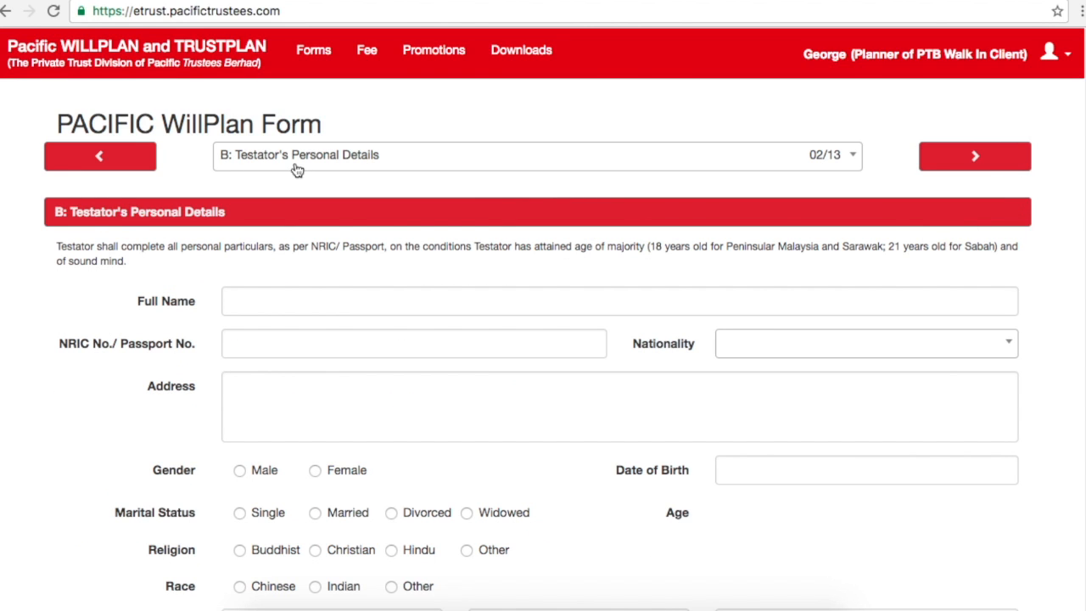
pyautogui.click(414, 167)
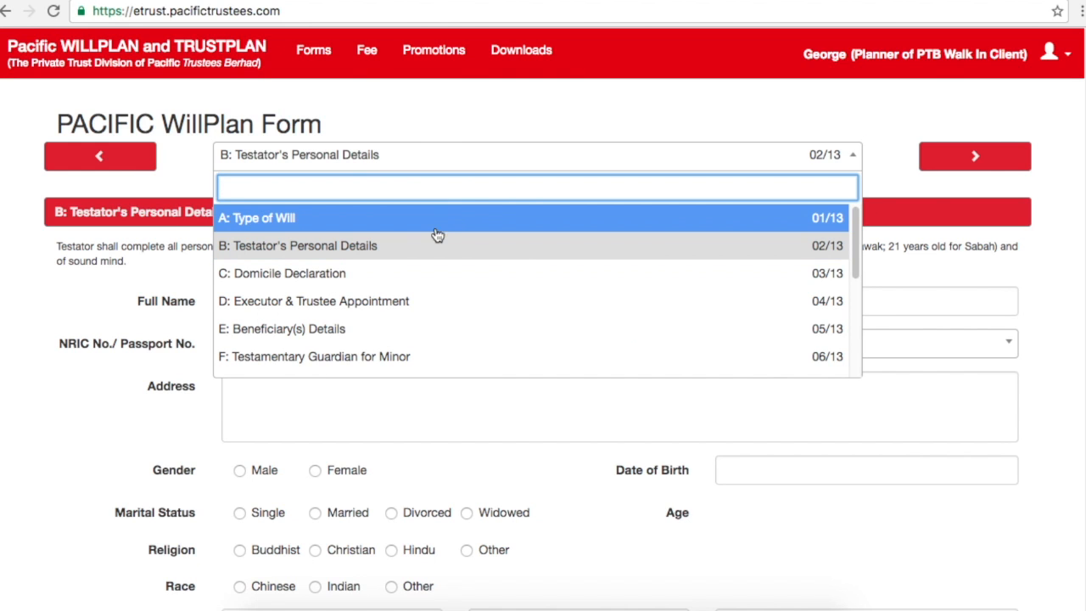
pyautogui.click(441, 228)
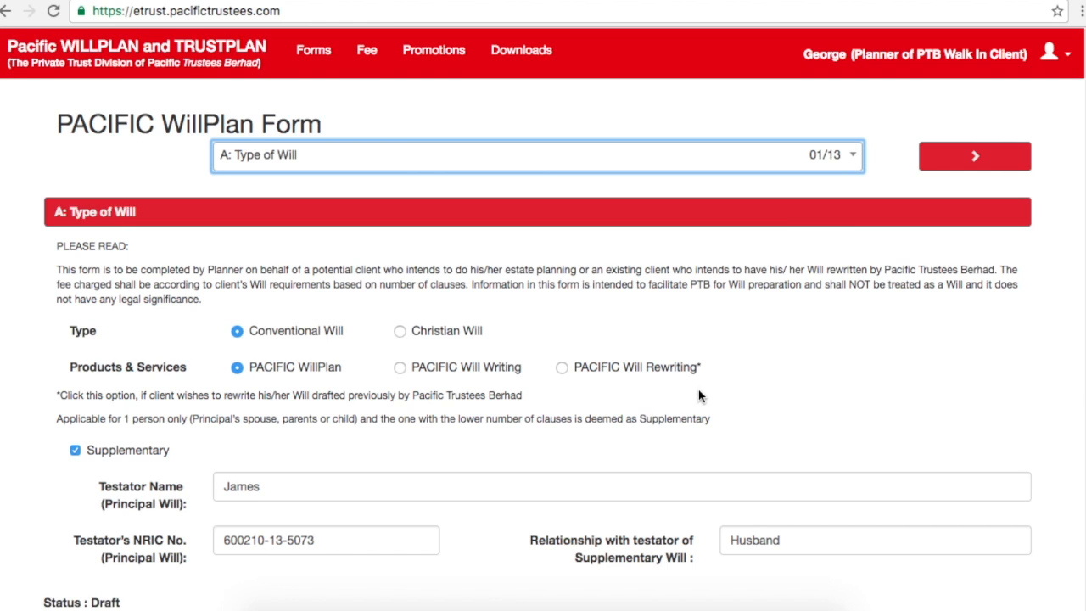
pyautogui.click(937, 165)
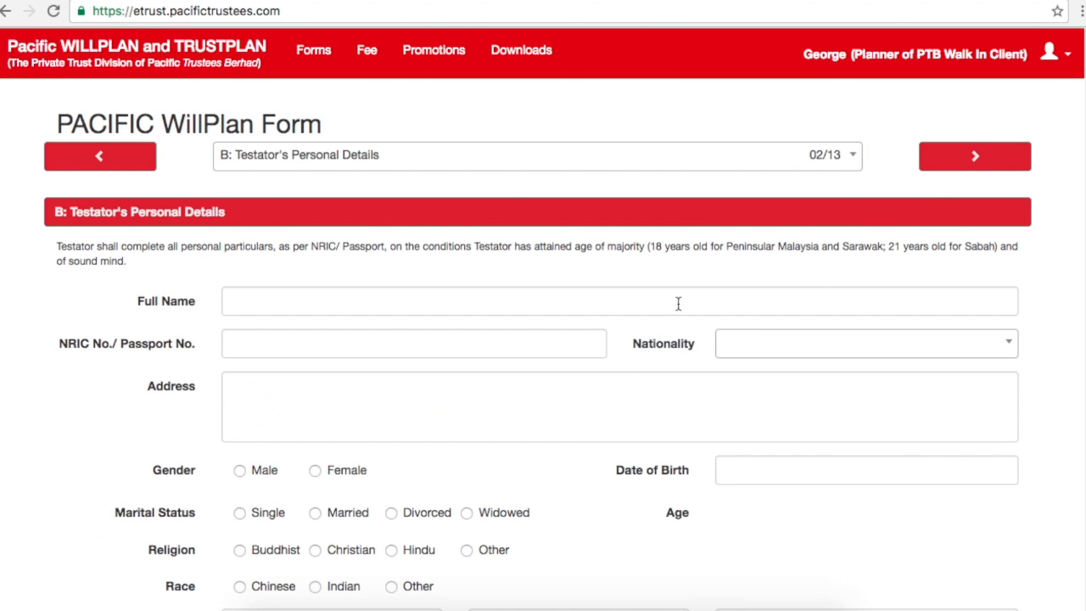
pyautogui.click(141, 166)
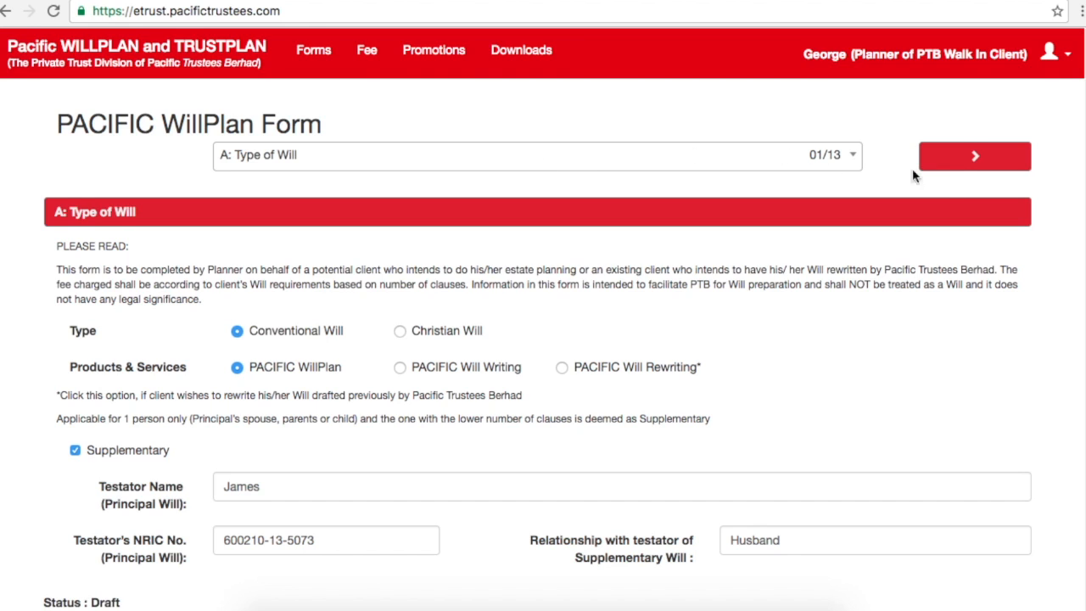
pyautogui.click(956, 173)
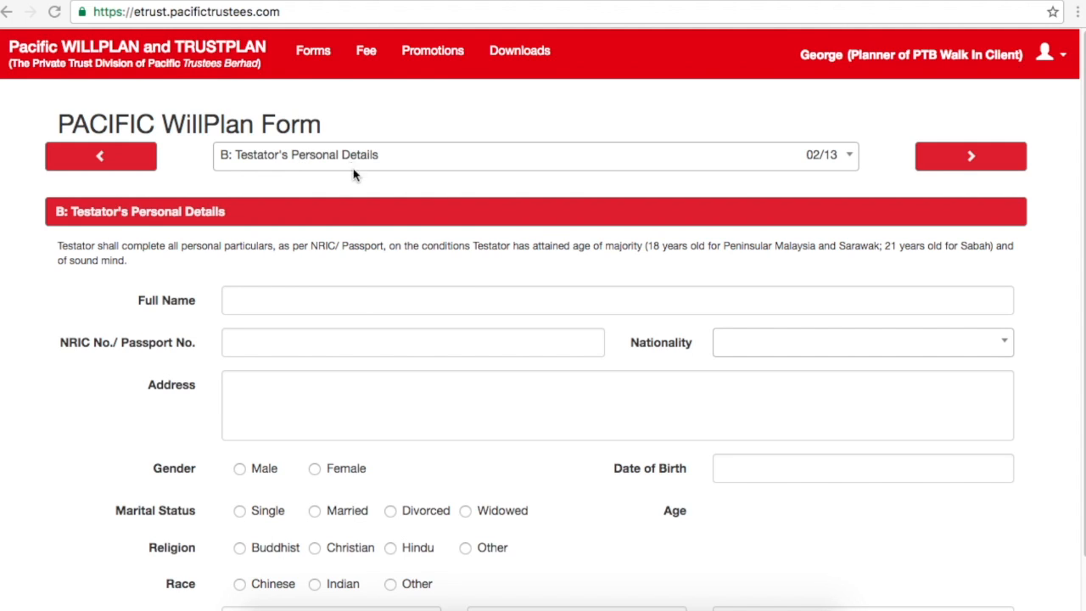
# Step: Enter the testator's full name and NRIC/passport number
pyautogui.click(363, 303)
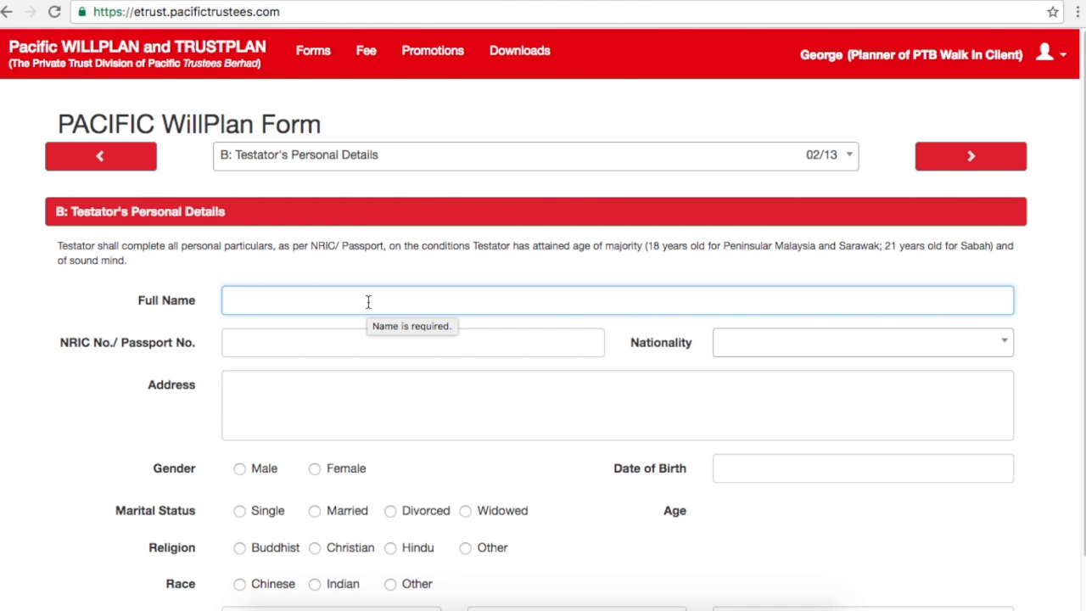
pyautogui.write('Susan')
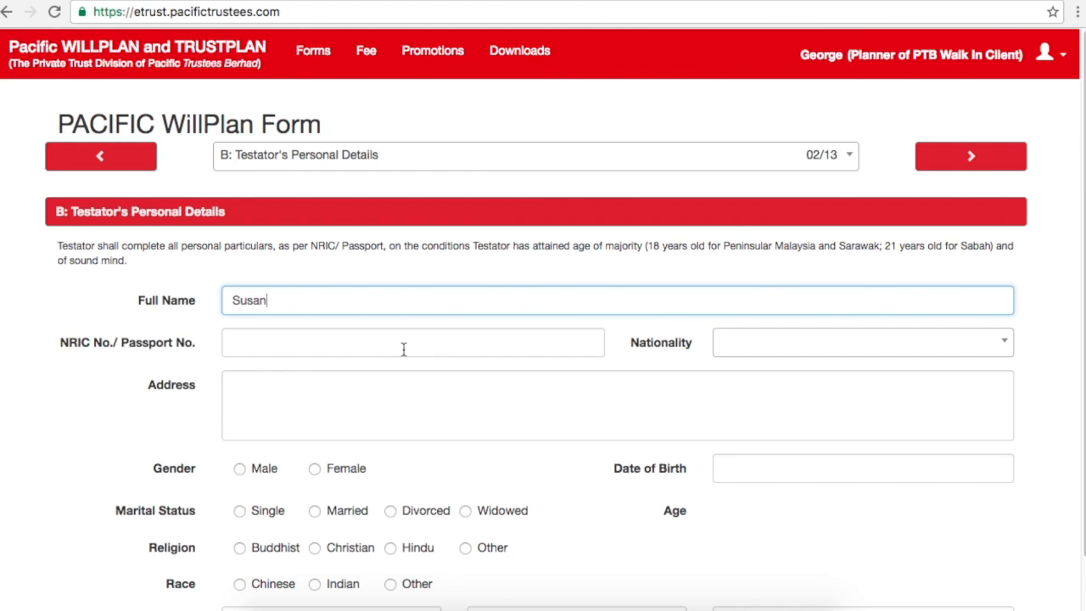
pyautogui.click(305, 351)
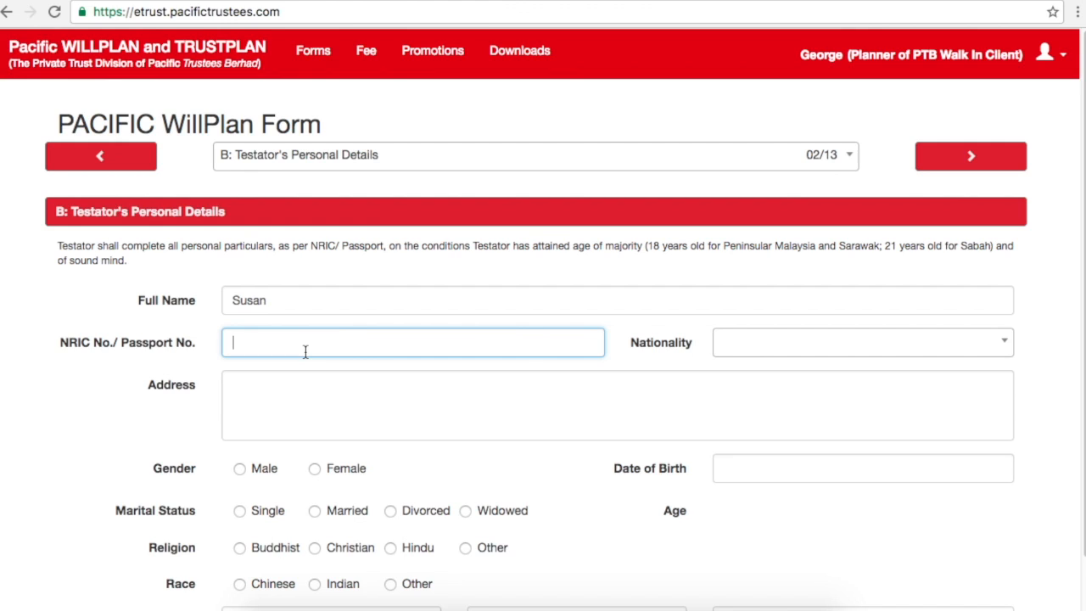
# Step: Set nationality to Malaysia and enter the testator's home address
pyautogui.click(745, 351)
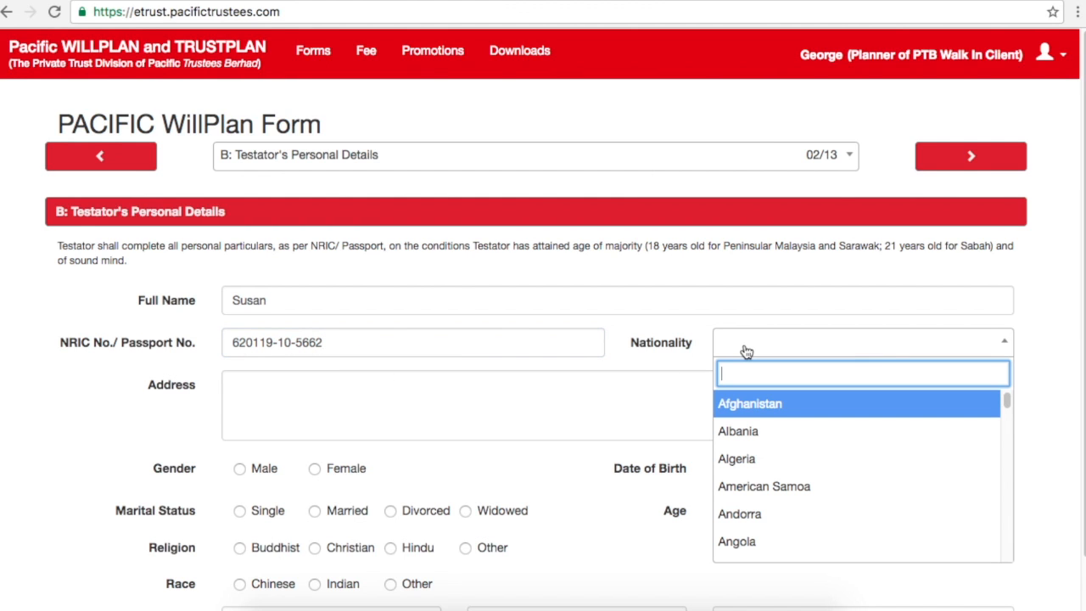
pyautogui.write('m')
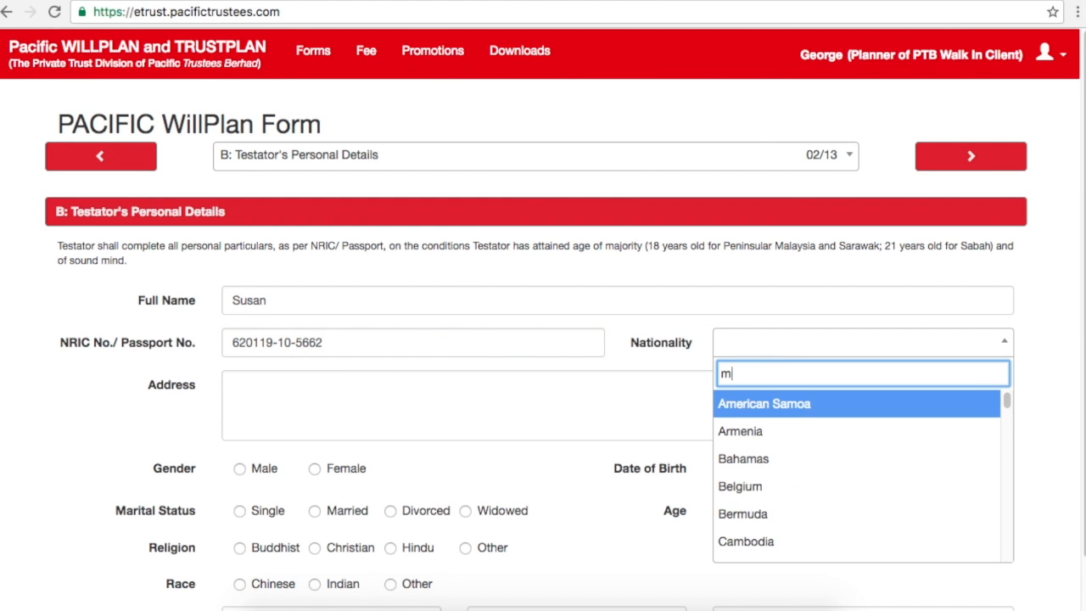
pyautogui.write('alay')
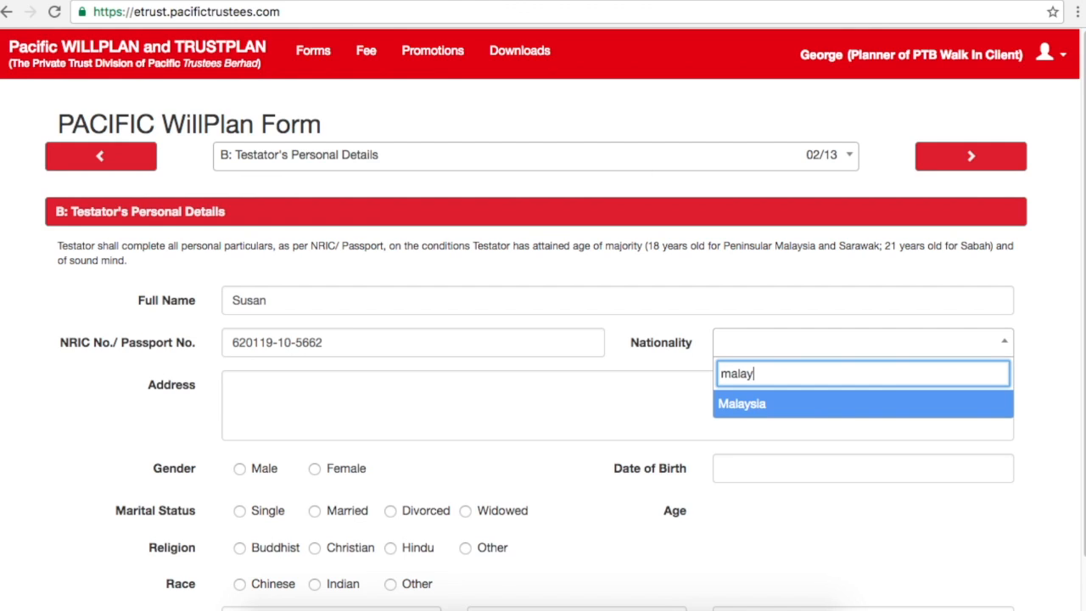
pyautogui.click(772, 402)
pyautogui.click(586, 401)
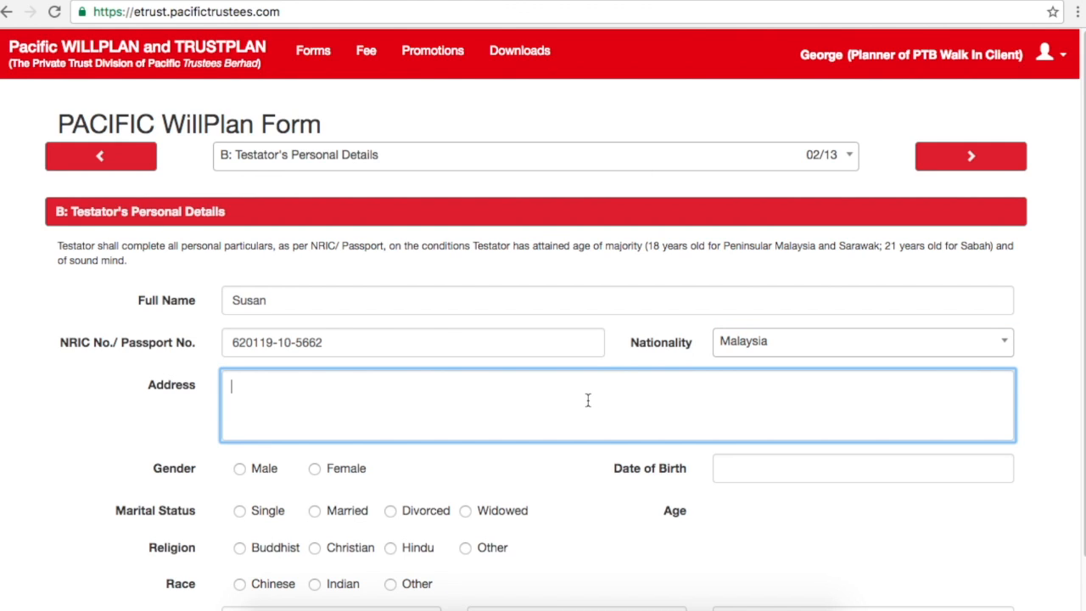
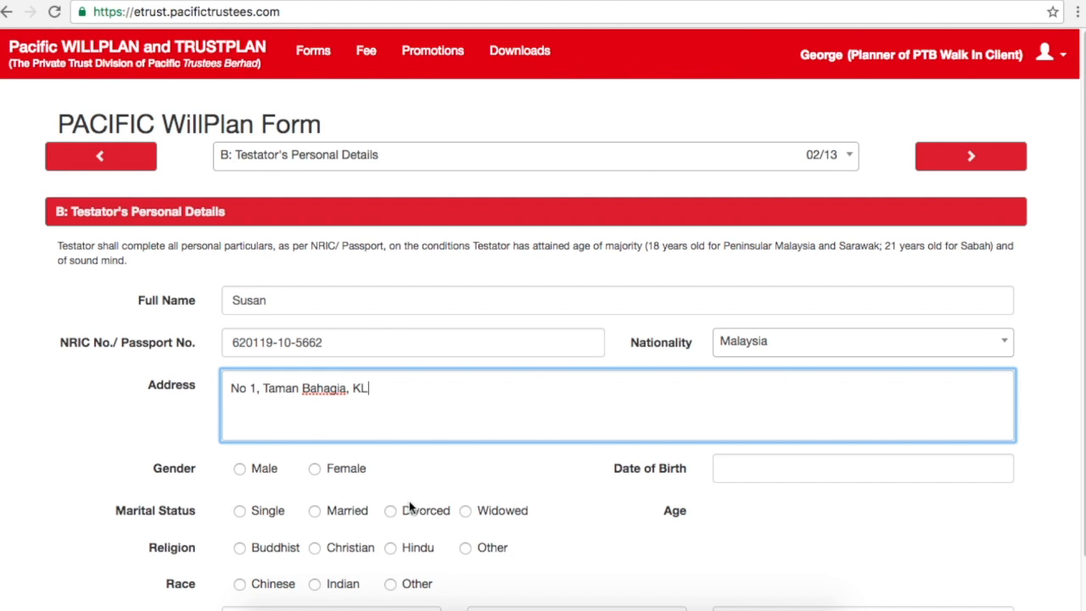
# Step: Set gender Female, marital status Single, religion Buddhist and race Chinese
pyautogui.click(322, 477)
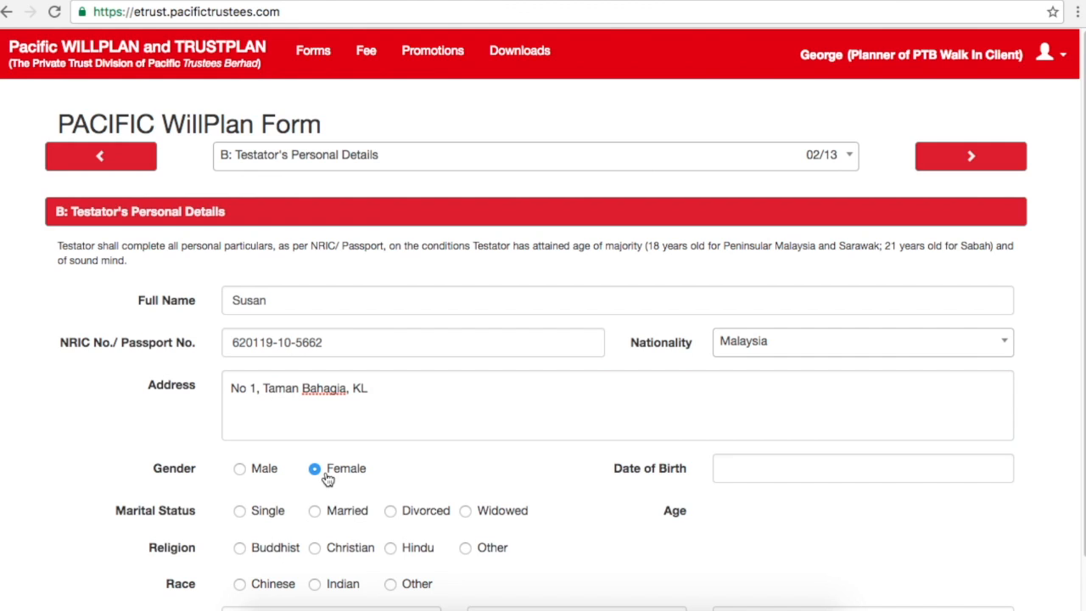
pyautogui.click(241, 513)
pyautogui.click(255, 554)
pyautogui.click(269, 587)
# Step: Set the date of birth to 19 January 1962
pyautogui.click(752, 474)
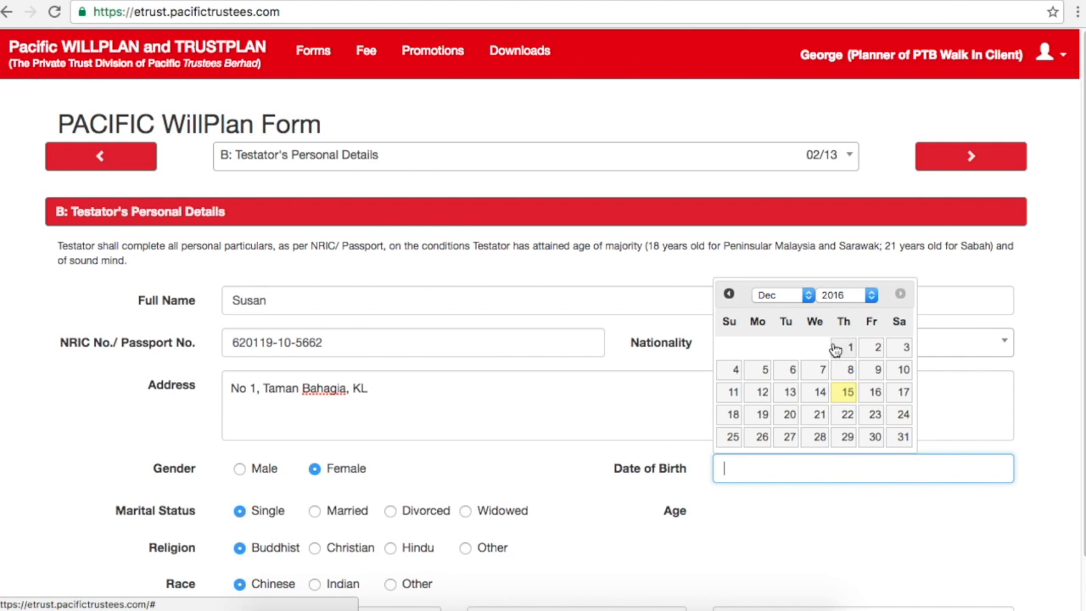
pyautogui.click(808, 297)
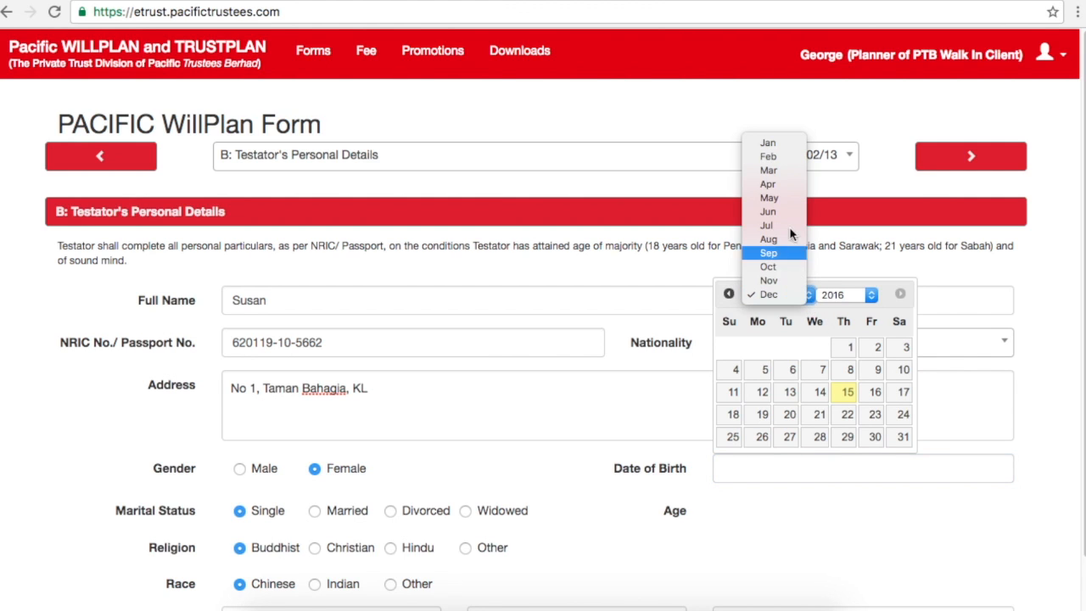
pyautogui.click(767, 142)
pyautogui.click(838, 294)
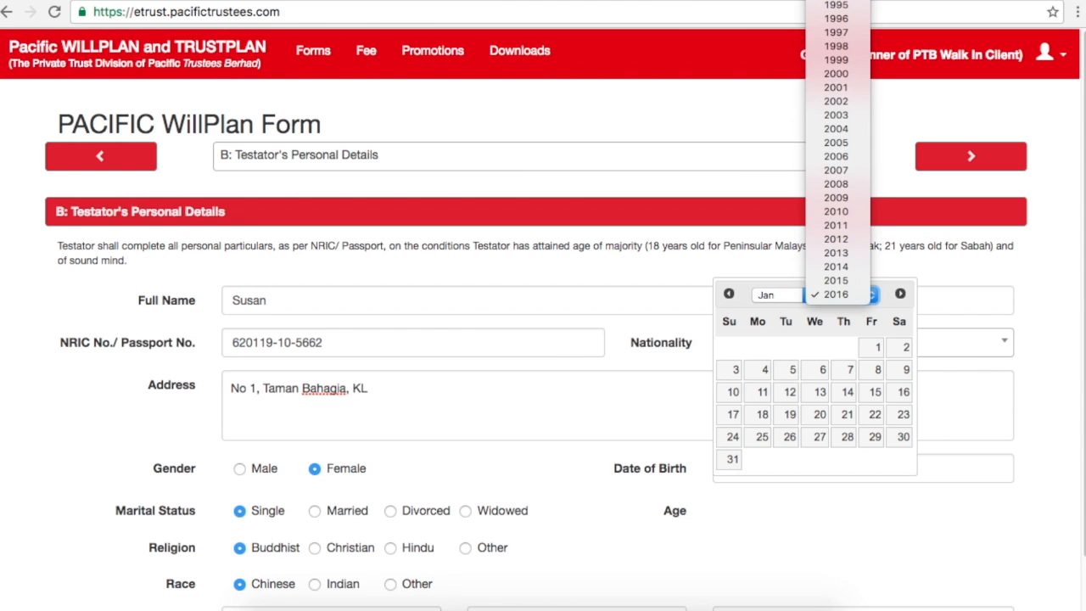
pyautogui.scroll(10, 835, 170)
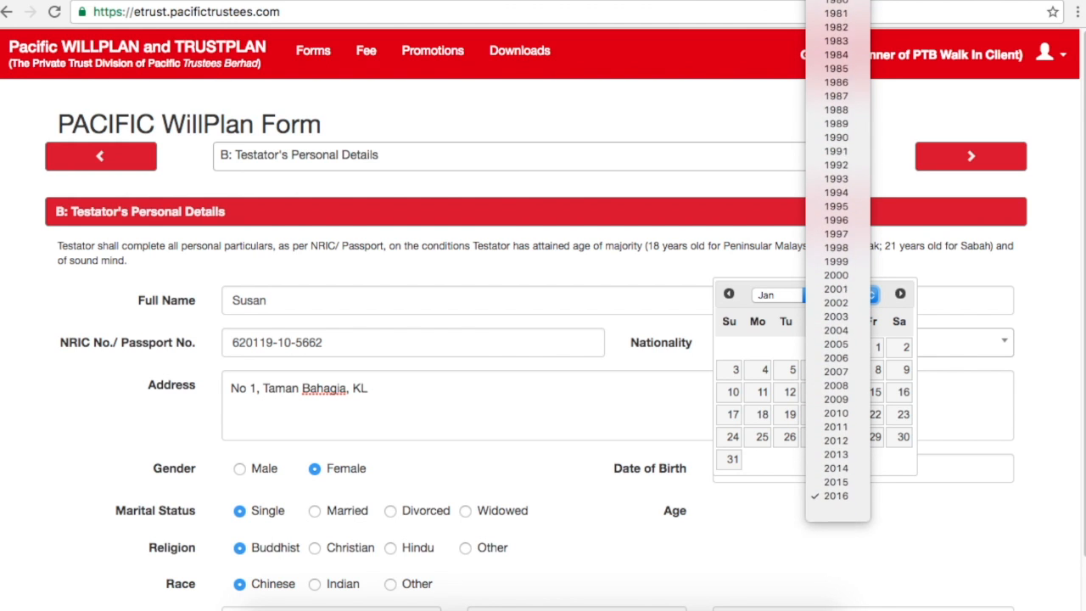
pyautogui.scroll(2, 835, 169)
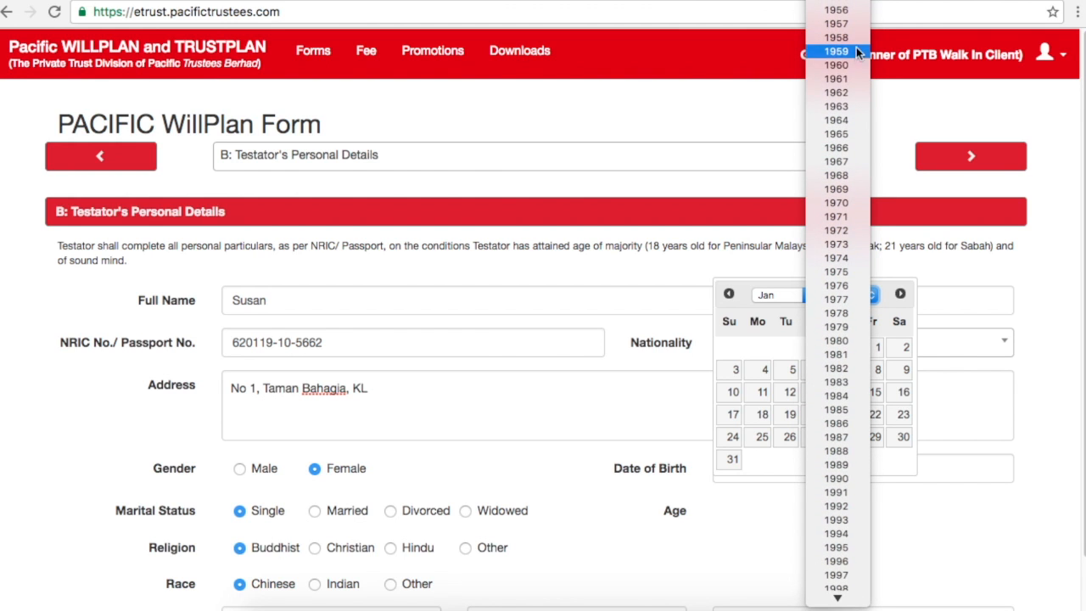
pyautogui.click(852, 90)
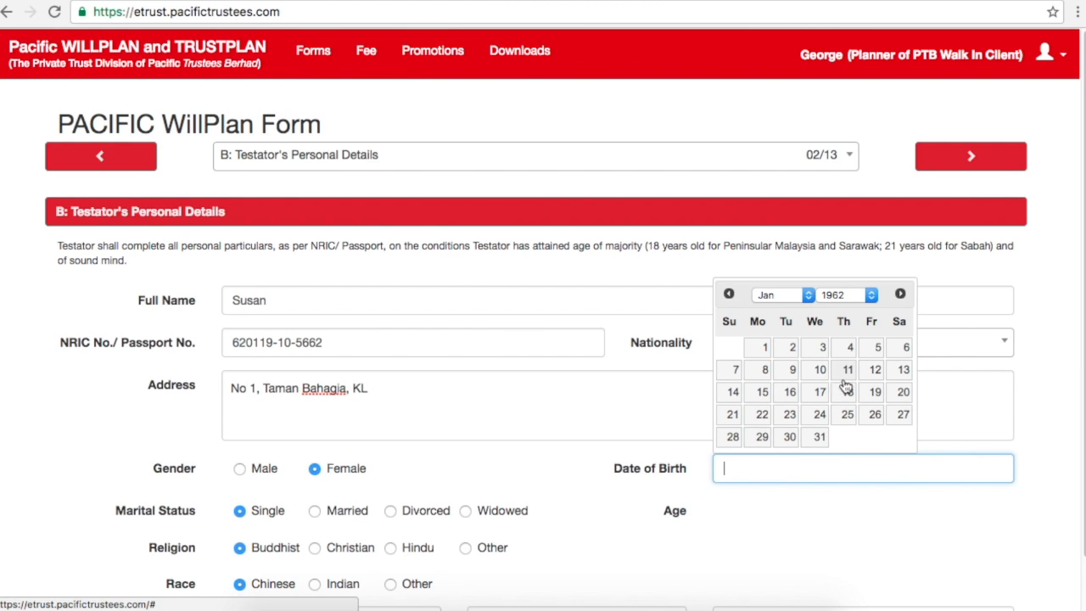
pyautogui.click(874, 395)
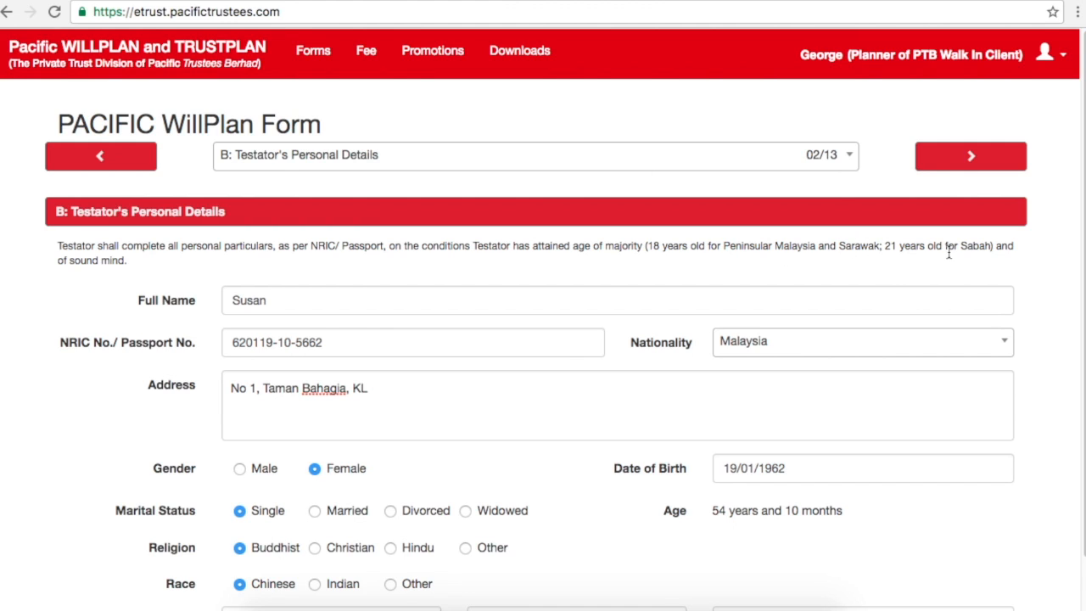
pyautogui.moveTo(958, 245); pyautogui.dragTo(906, 250)
pyautogui.click(604, 467)
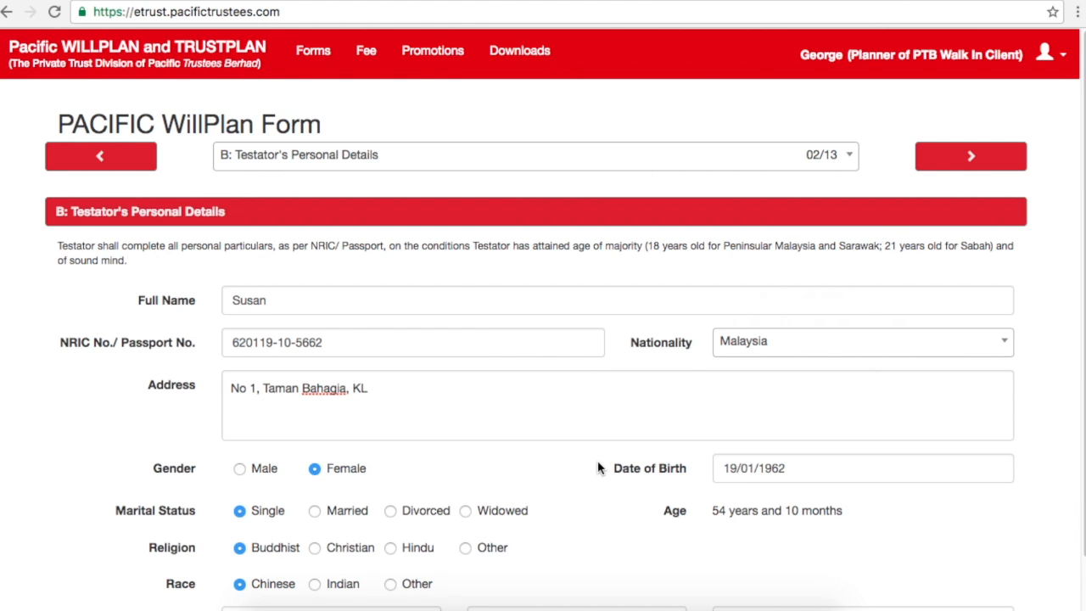
pyautogui.click(925, 265)
pyautogui.click(815, 471)
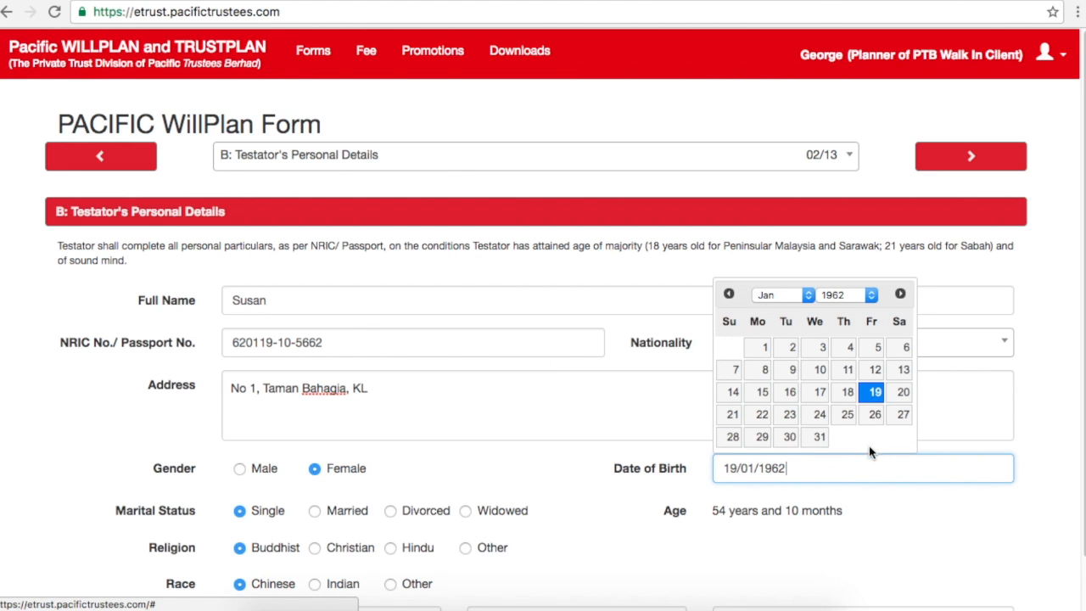
pyautogui.click(875, 507)
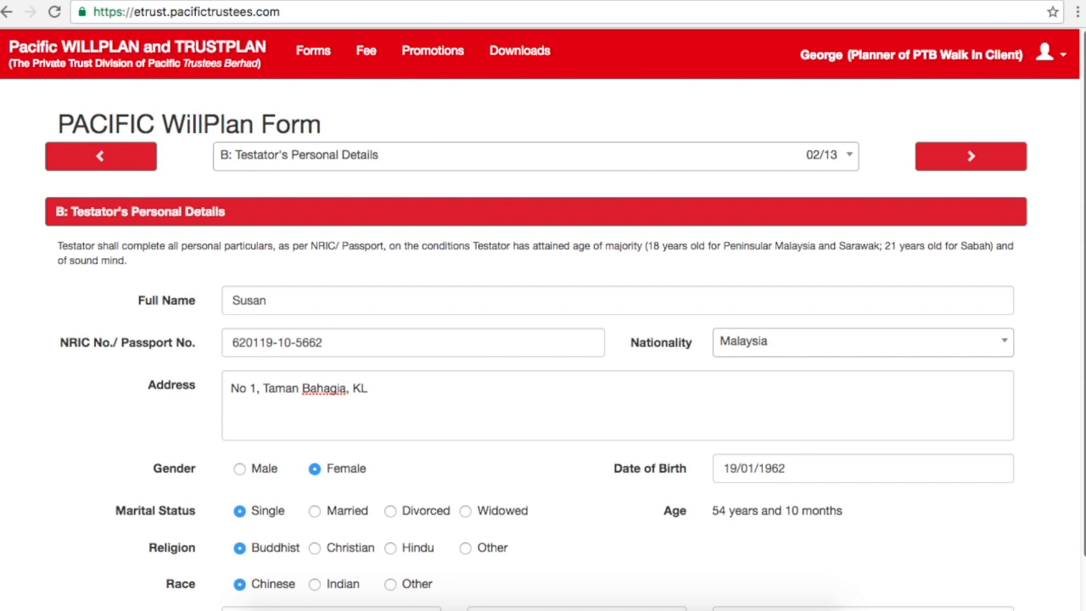
pyautogui.scroll(-2, 497, 479)
# Step: Enter the testator's telephone and mobile numbers
pyautogui.click(365, 556)
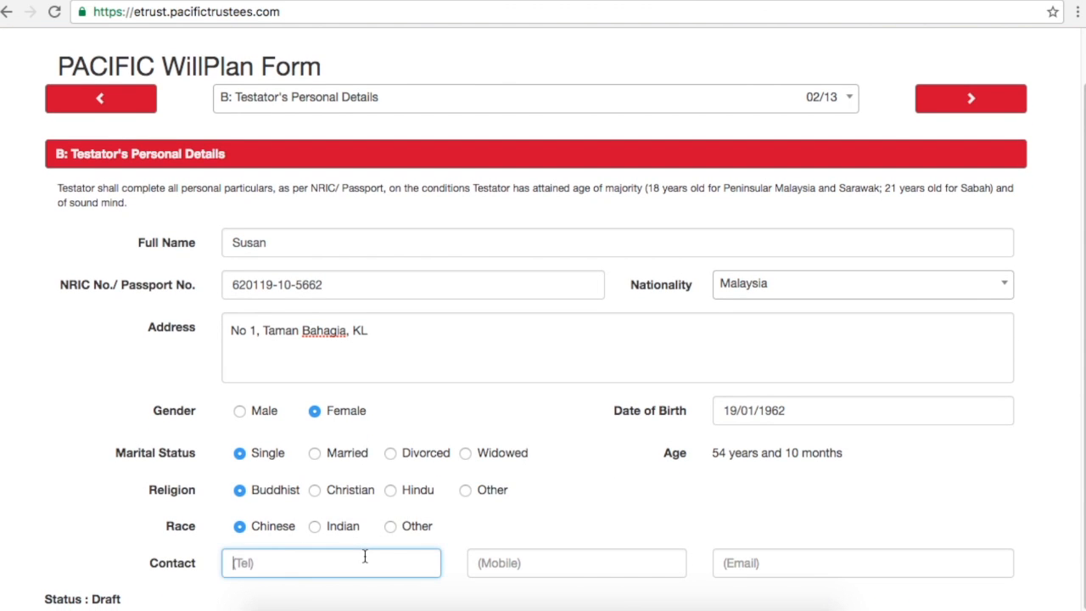
pyautogui.click(506, 566)
pyautogui.write('01')
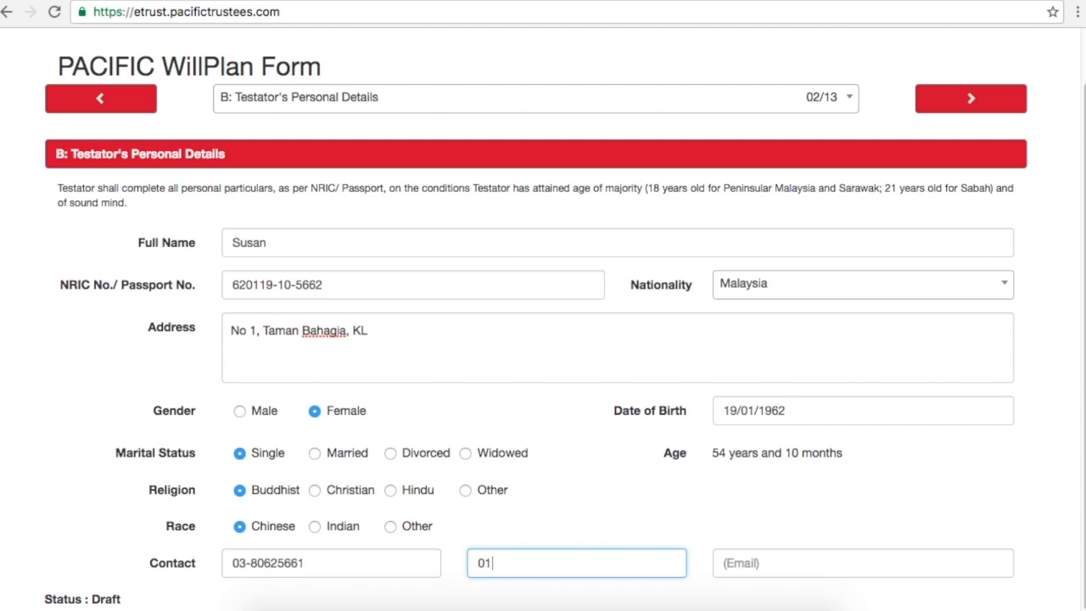
pyautogui.write('6-245')
# Step: Enter the testator's e-mail address
pyautogui.click(744, 564)
pyautogui.write('SU')
pyautogui.press('BackSpace')
pyautogui.press('BackSpace')
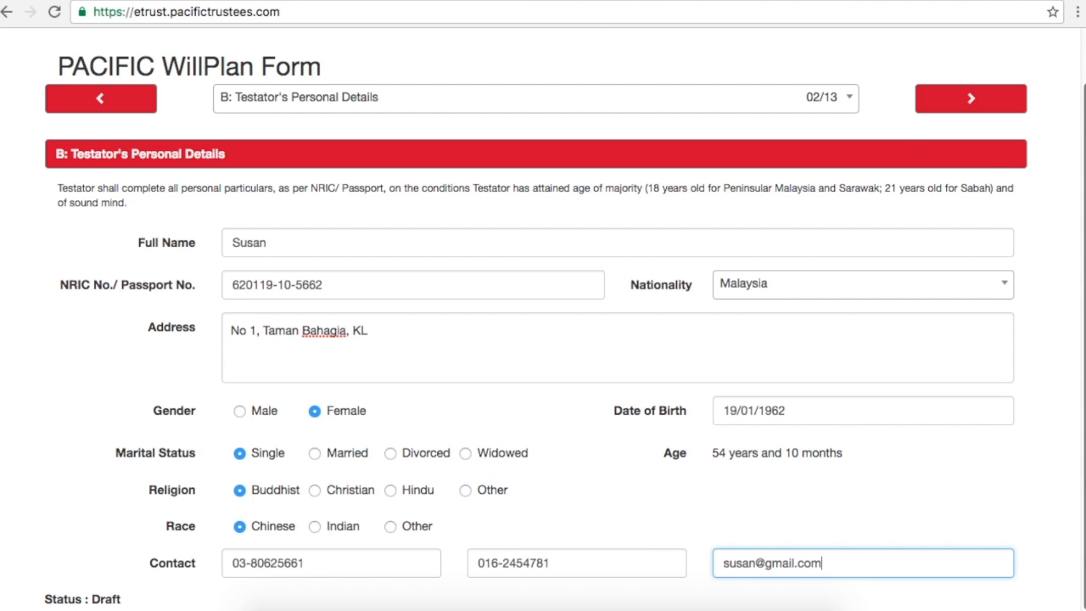
pyautogui.scroll(2, 543, 319)
pyautogui.scroll(-2, 625, 381)
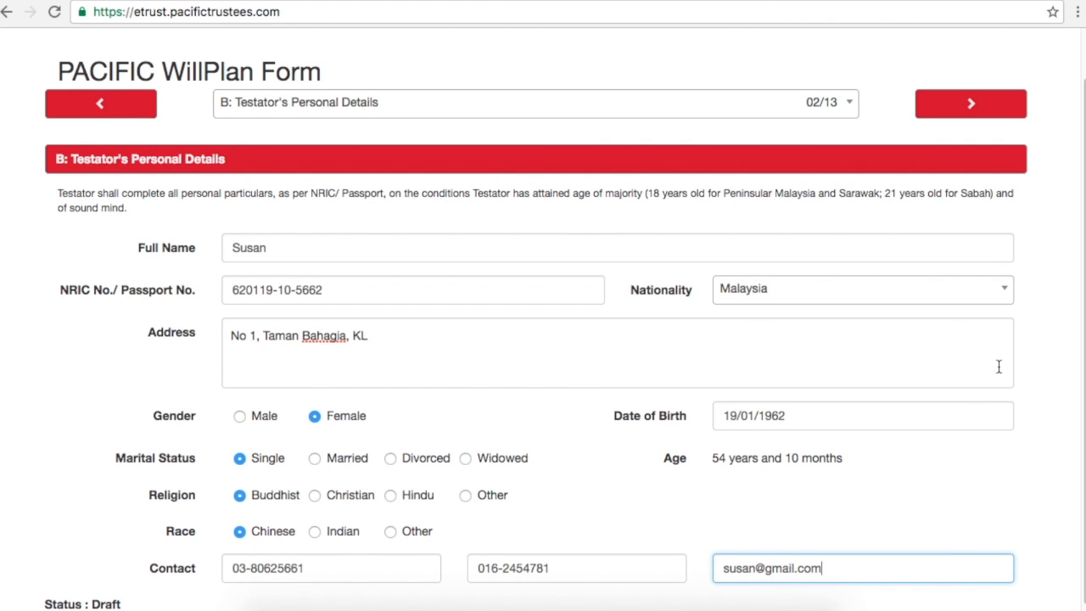
pyautogui.scroll(2, 993, 365)
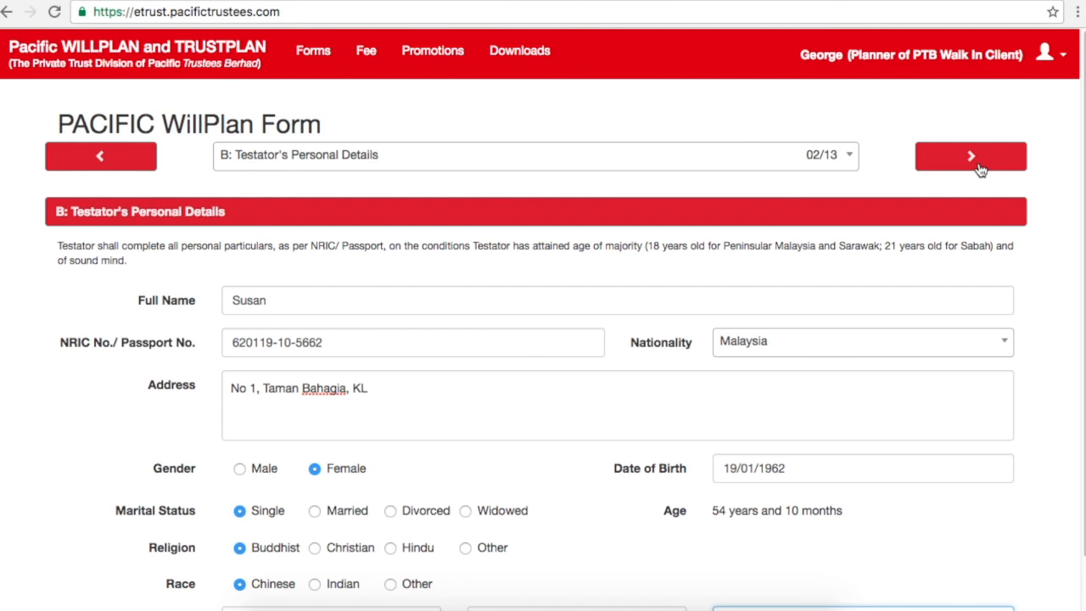
# Step: Move back and forth between sections B and C, ending on C: Domicile Declaration (03/13)
pyautogui.click(979, 168)
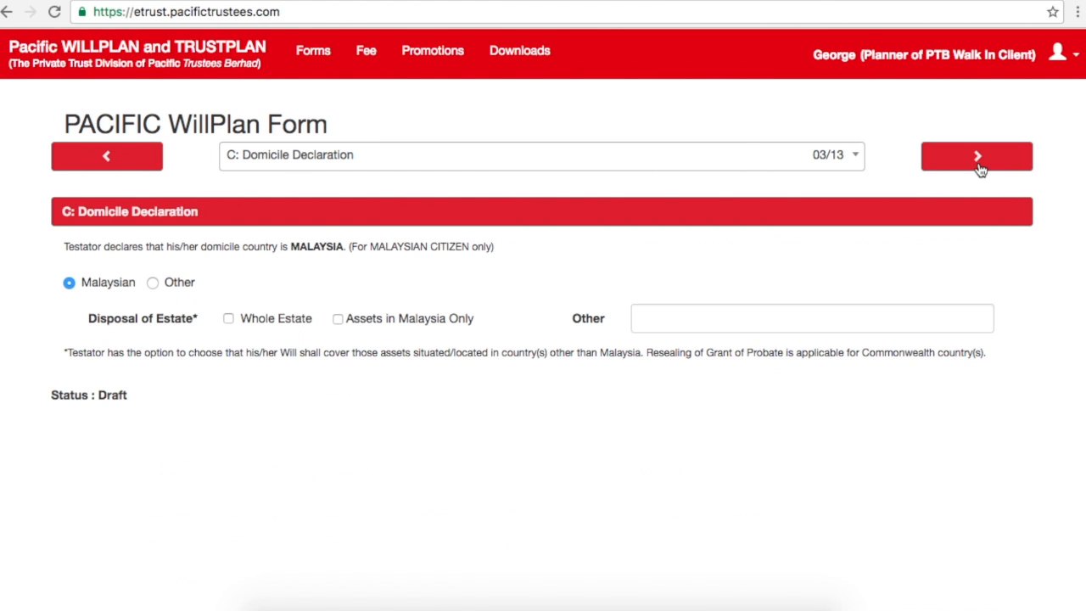
pyautogui.click(123, 167)
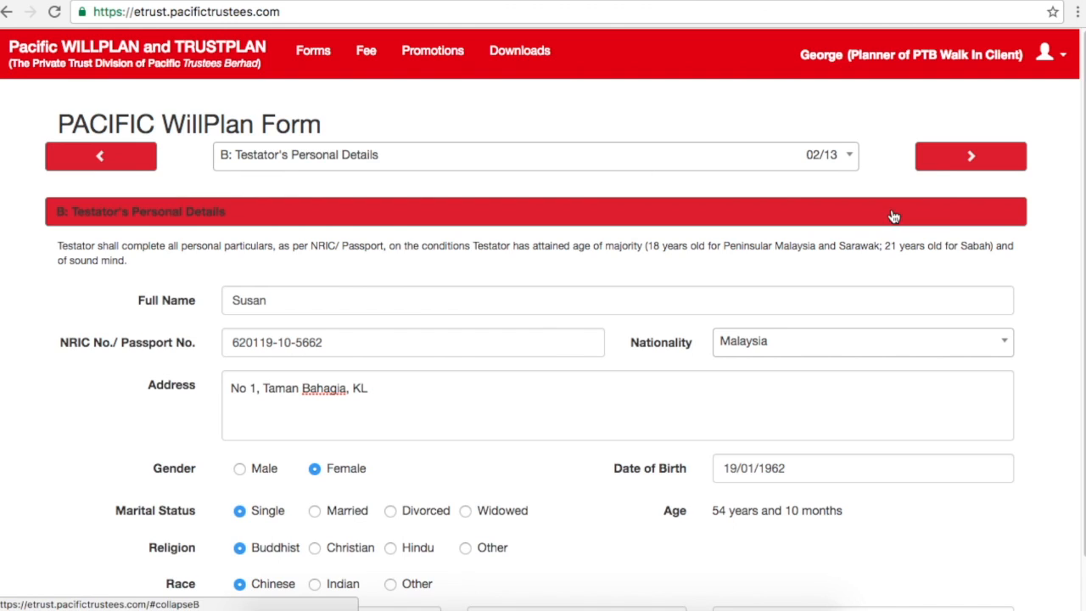
pyautogui.click(945, 170)
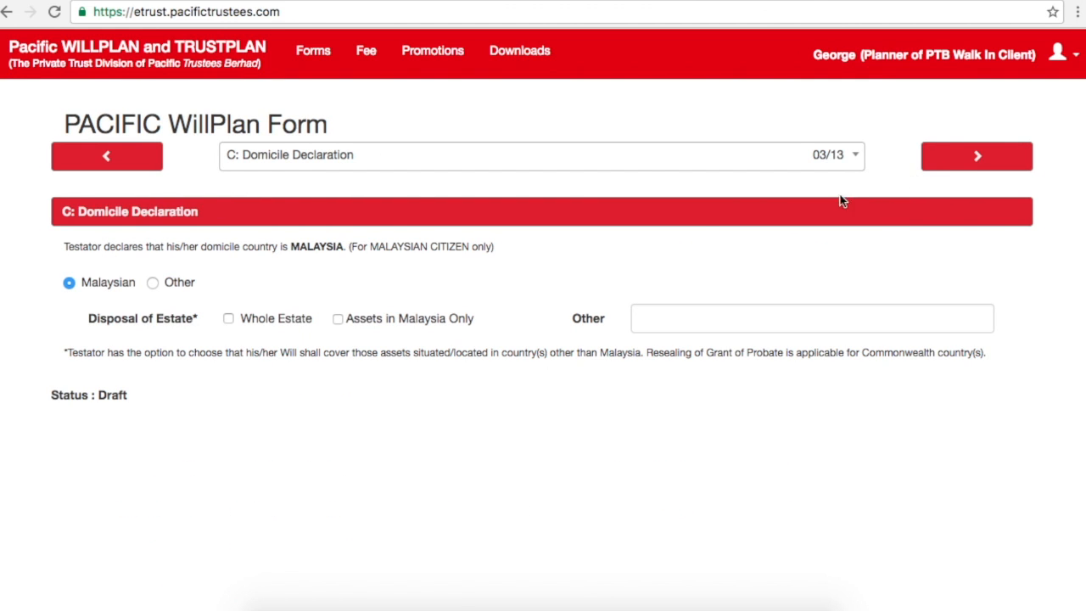
pyautogui.click(145, 172)
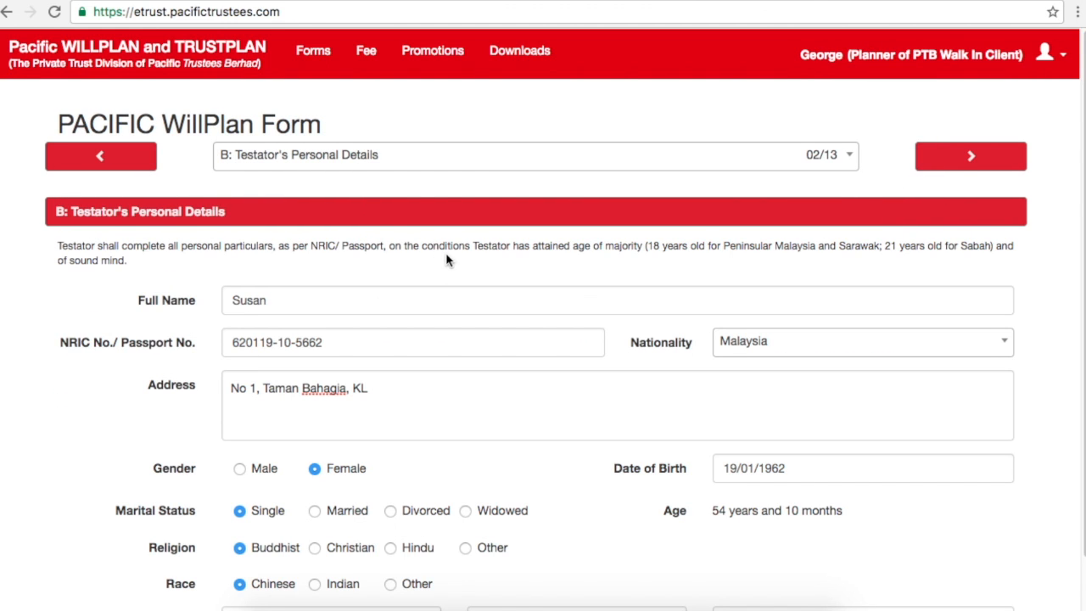
pyautogui.click(946, 165)
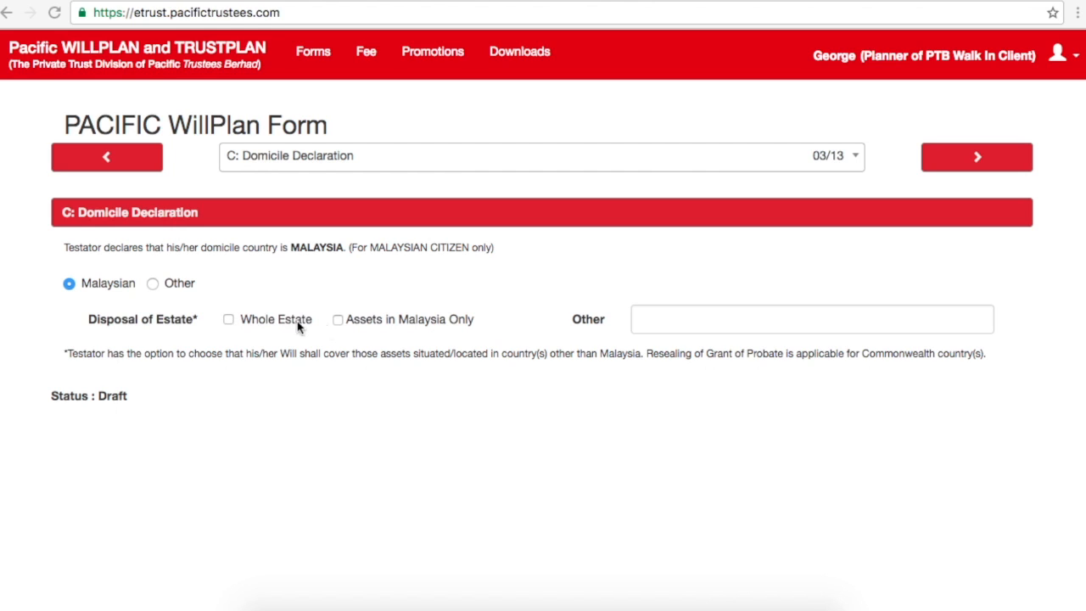
# Step: Choose Whole Estate for disposal of the estate
pyautogui.click(341, 320)
pyautogui.click(339, 320)
pyautogui.click(231, 323)
pyautogui.moveTo(795, 355); pyautogui.dragTo(984, 359)
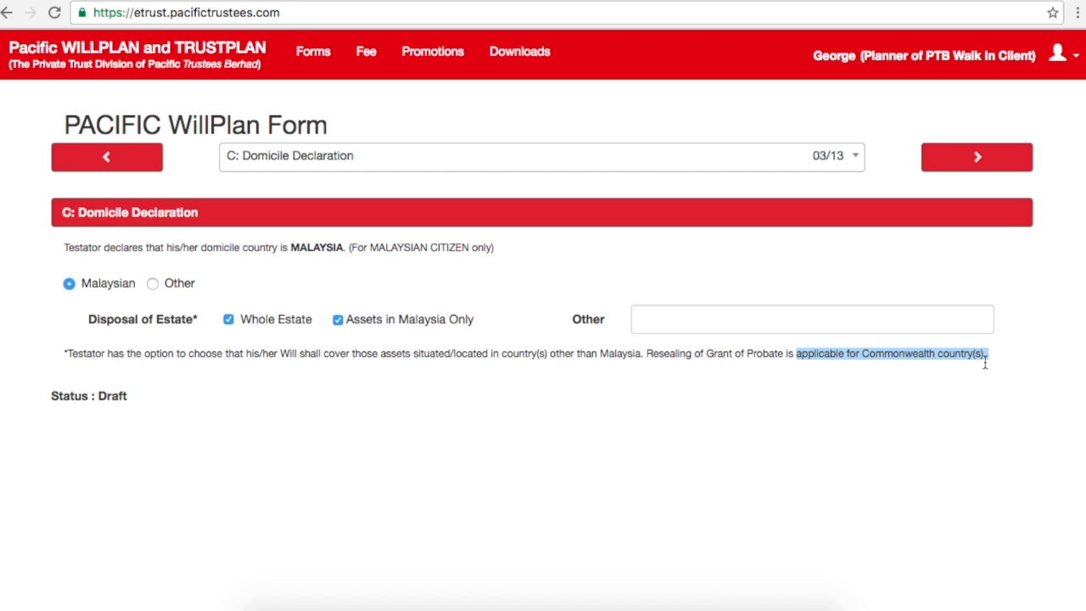
# Step: Enter Australia as the other country, untick Assets in Malaysia Only, and continue to section D
pyautogui.click(746, 324)
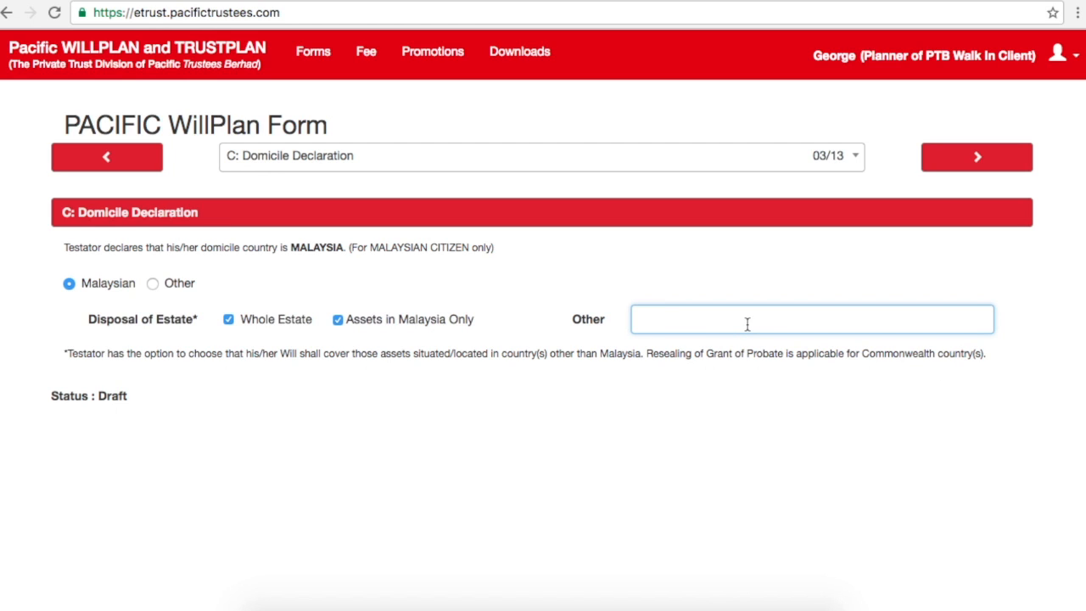
pyautogui.write('Austrakia')
pyautogui.press('BackSpace')
pyautogui.press('BackSpace')
pyautogui.press('BackSpace')
pyautogui.write('lia')
pyautogui.click(337, 319)
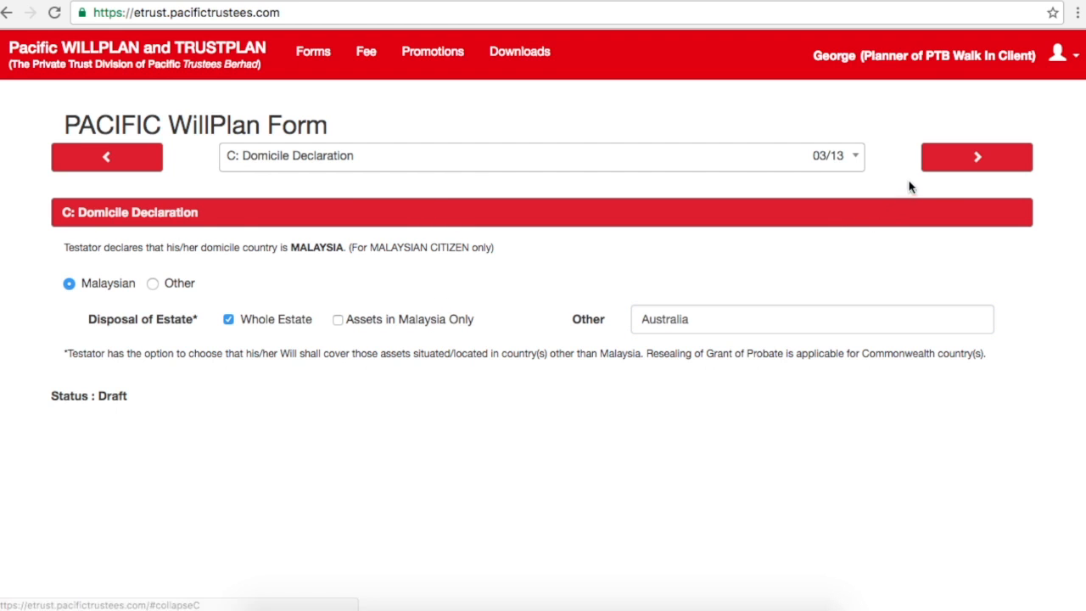
pyautogui.click(954, 166)
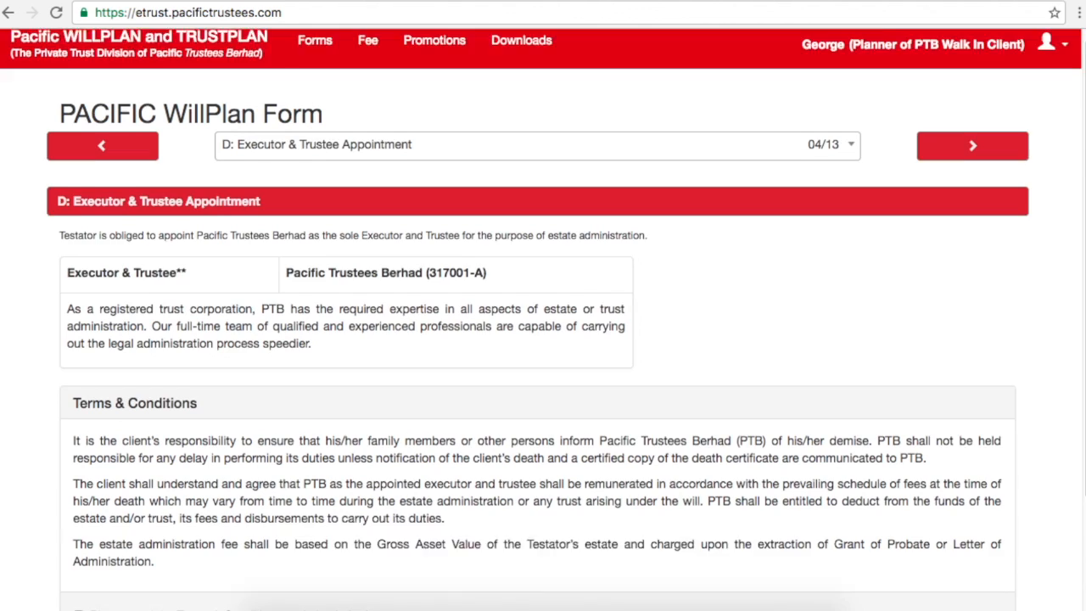
# Step: Accept the Terms & Conditions naming Pacific Trustees Berhad as sole executor and continue to section E
pyautogui.scroll(-1, 653, 338)
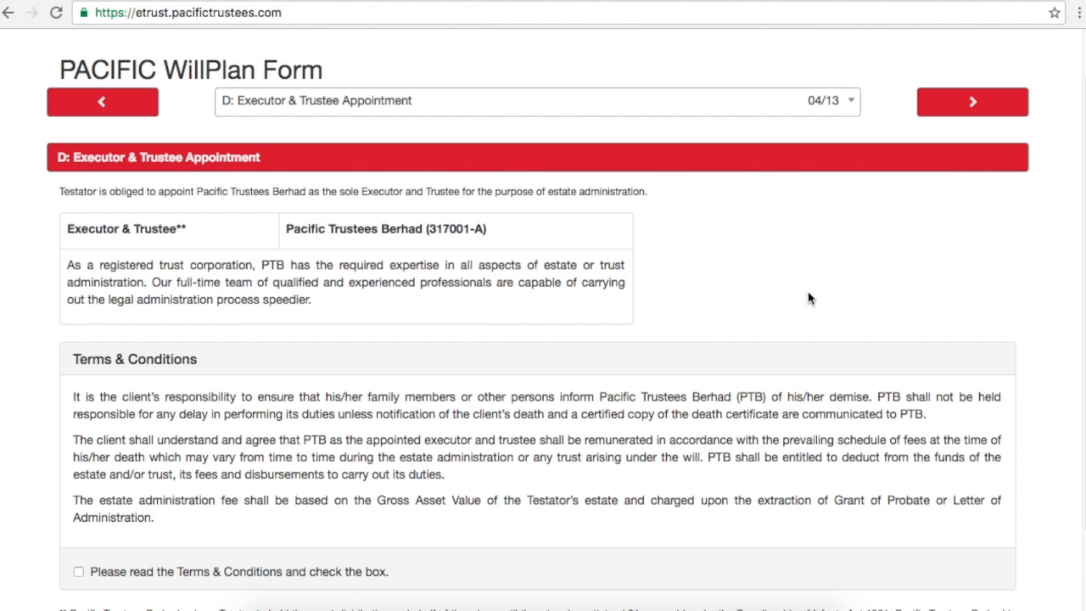
pyautogui.scroll(-2, 1070, 381)
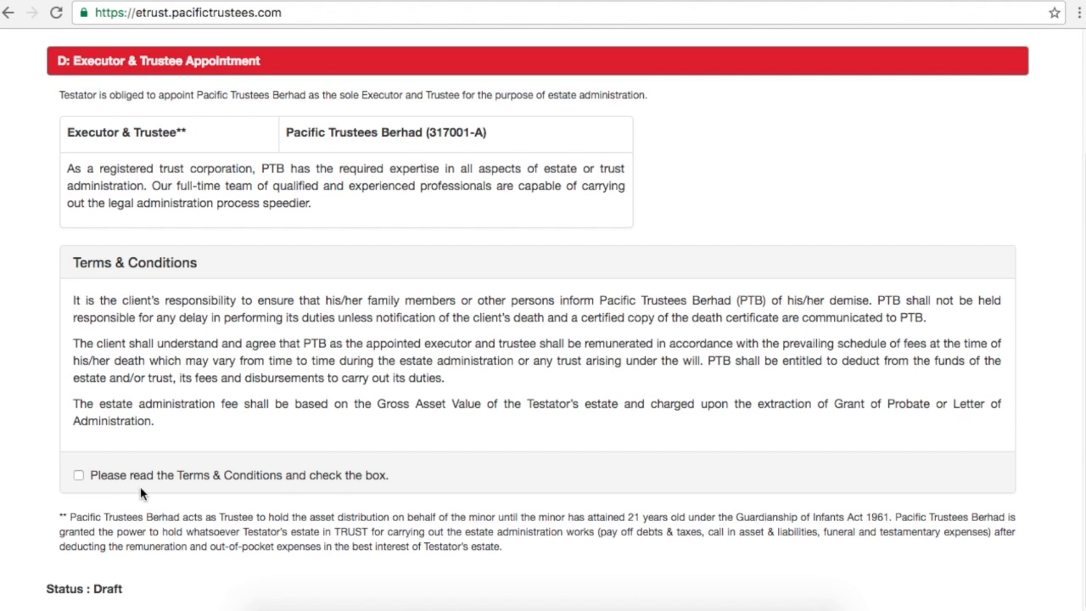
pyautogui.click(79, 475)
pyautogui.scroll(3, 543, 339)
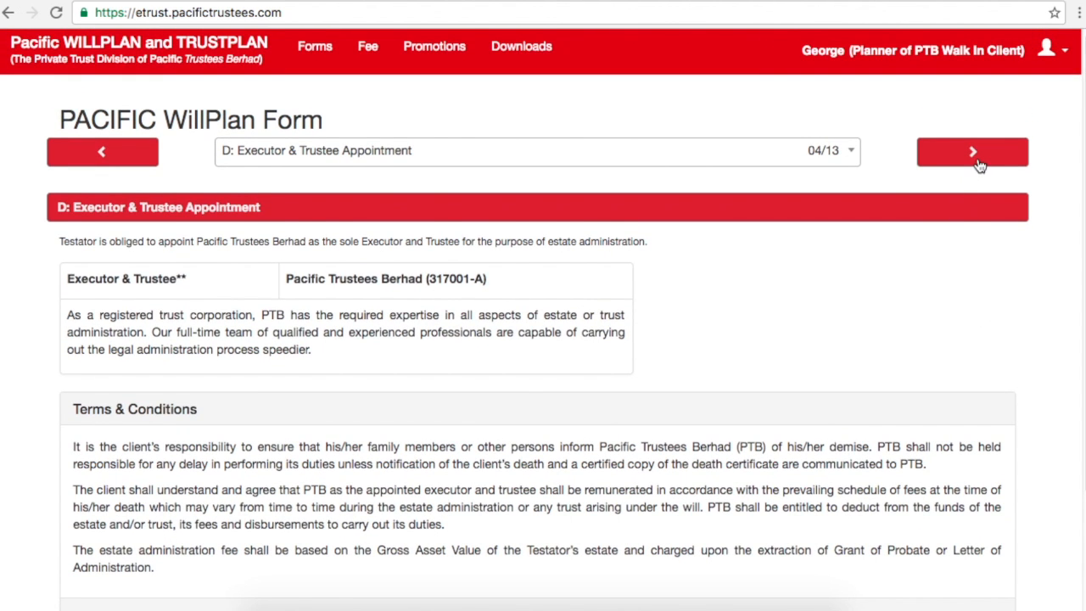
pyautogui.click(974, 153)
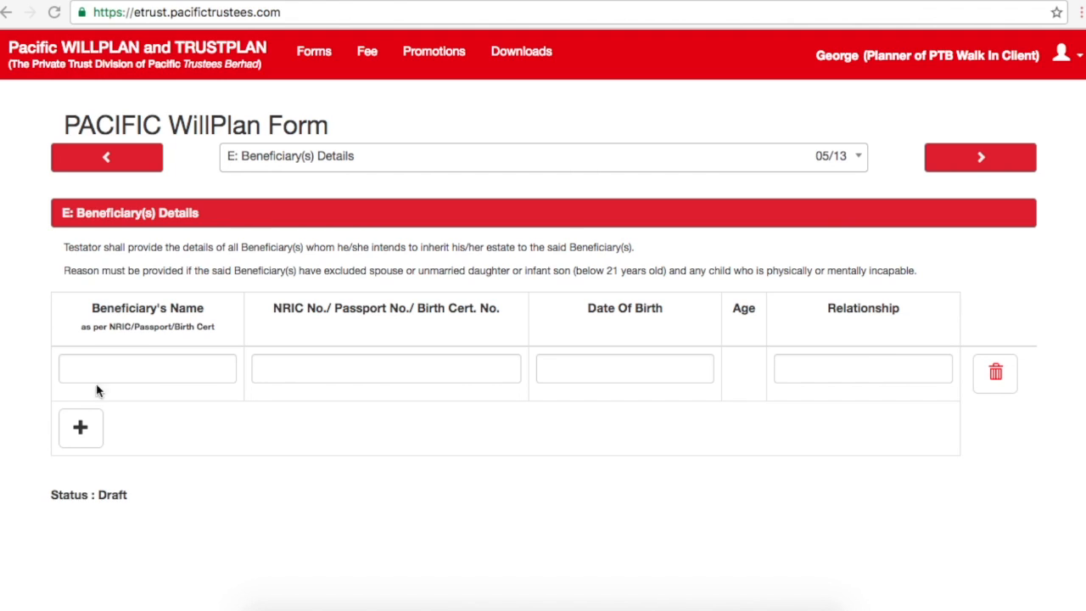
# Step: Enter the first beneficiary's name and NRIC number
pyautogui.click(141, 374)
pyautogui.write('Paul')
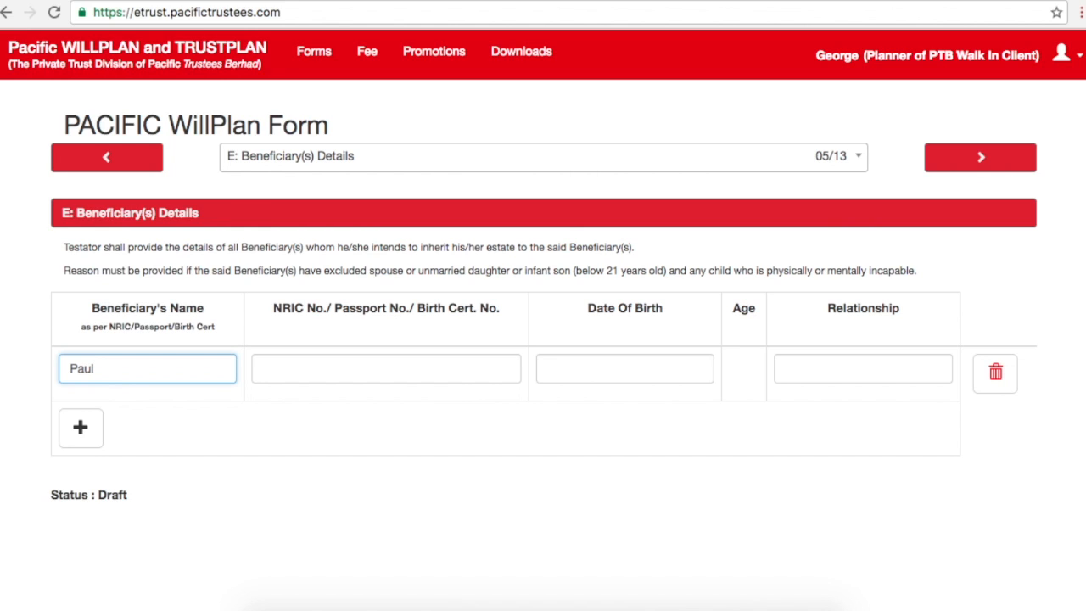
pyautogui.press('Tab')
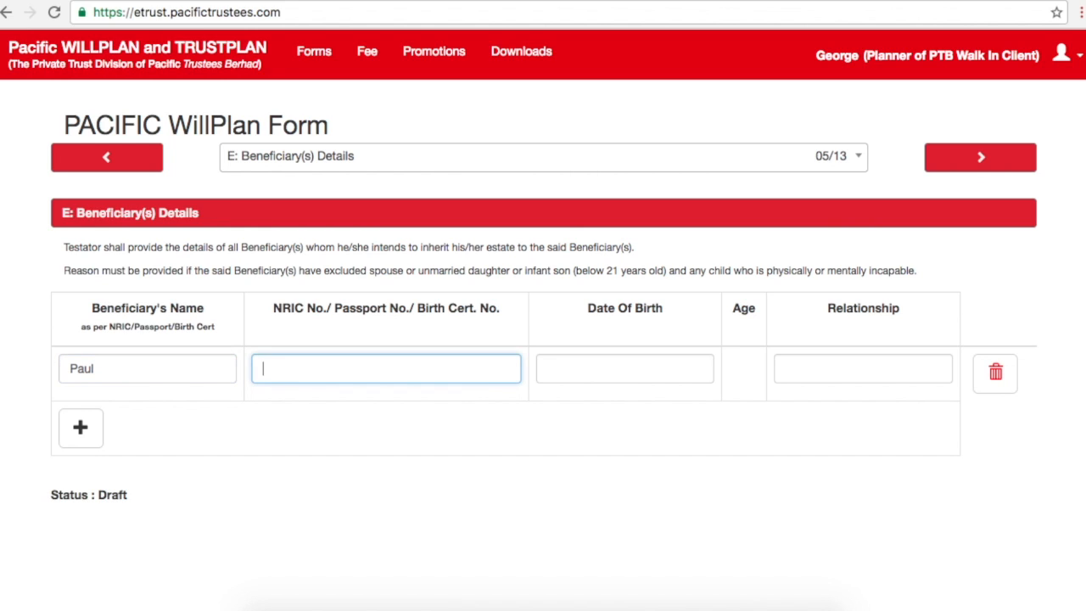
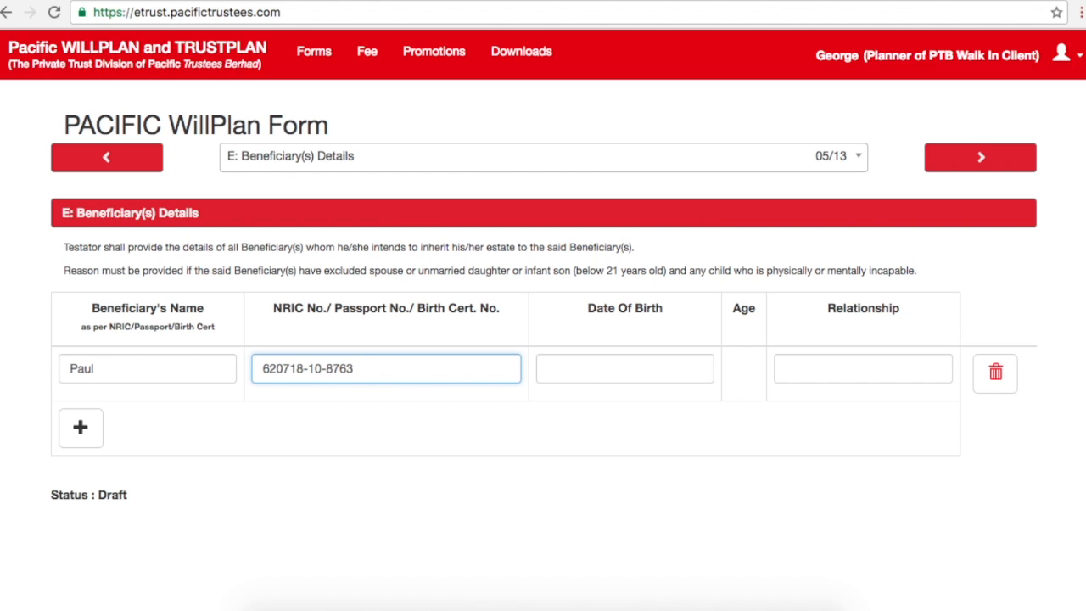
# Step: Set the first beneficiary's date of birth to 18 July 1962
pyautogui.press('Tab')
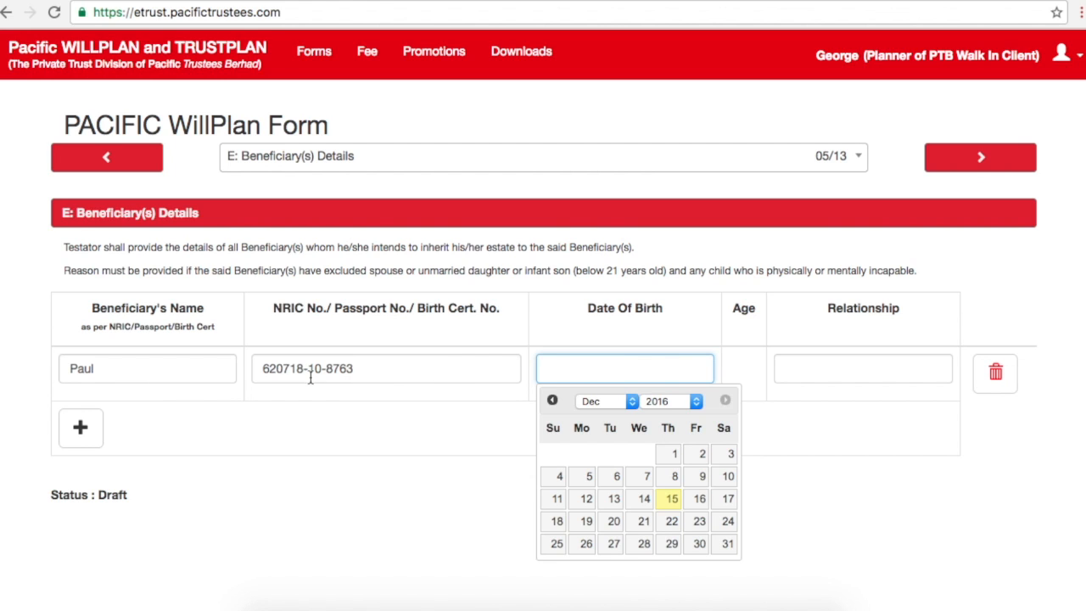
pyautogui.click(621, 402)
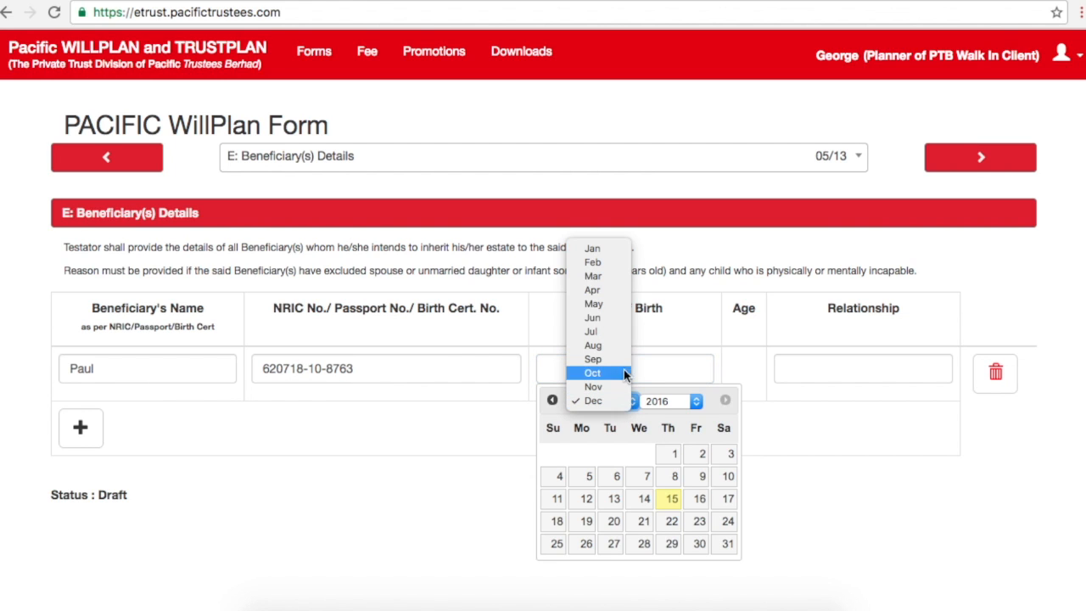
pyautogui.click(610, 331)
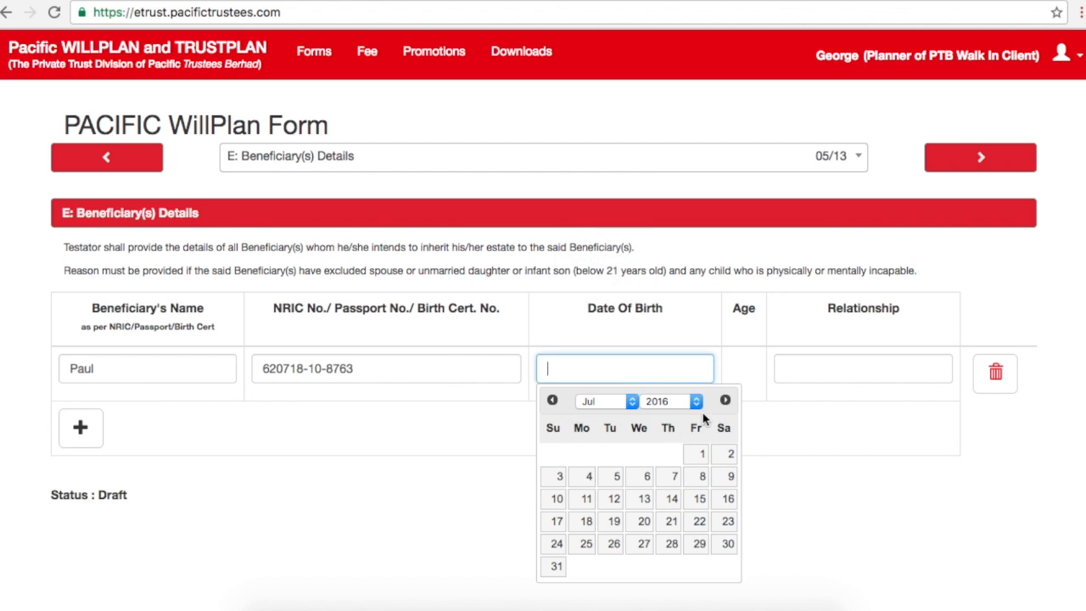
pyautogui.click(691, 401)
pyautogui.moveTo(685, 2)
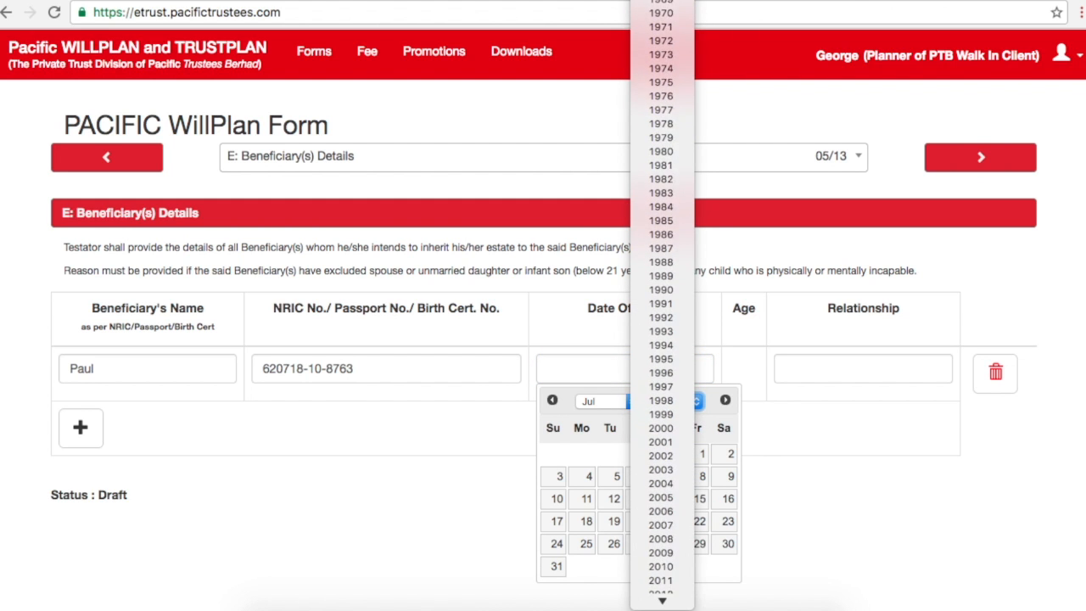
pyautogui.click(671, 87)
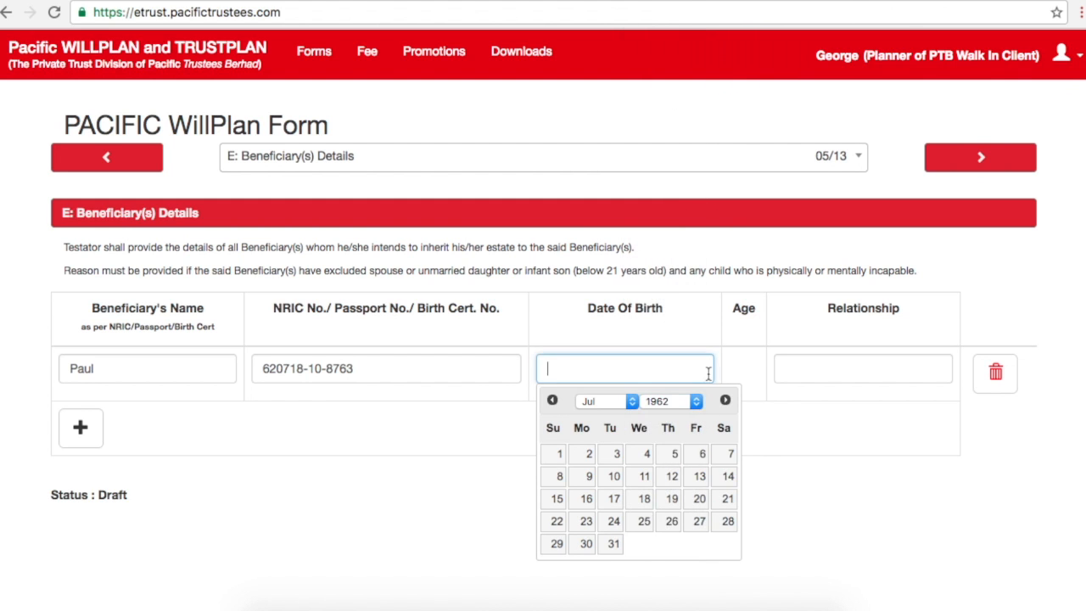
pyautogui.click(645, 504)
# Step: Enter Husband as the first beneficiary's relationship
pyautogui.click(807, 371)
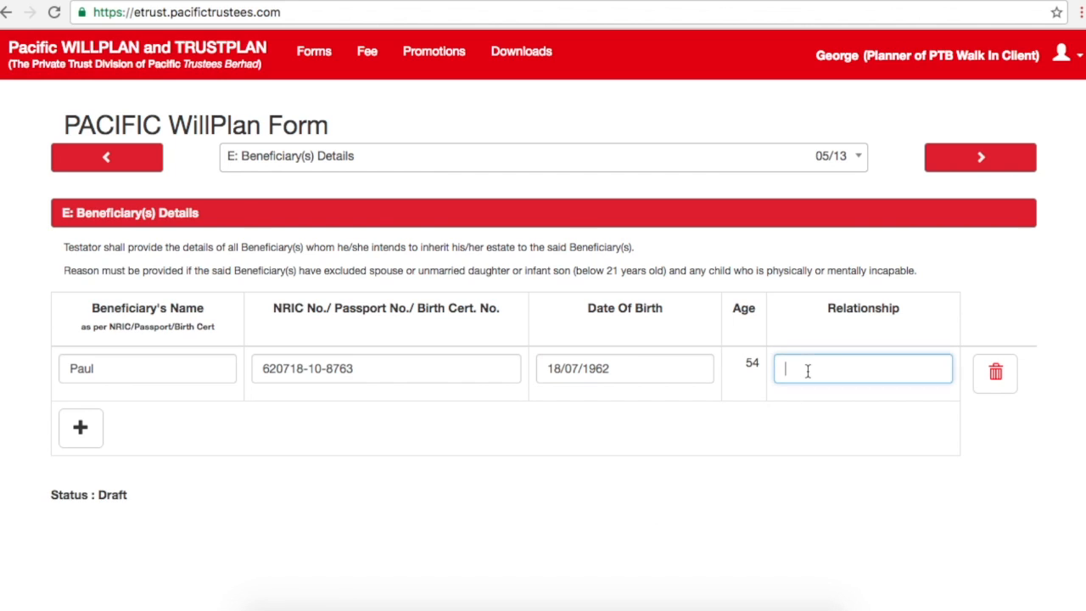
pyautogui.write('h')
pyautogui.press('BackSpace')
pyautogui.write('h')
pyautogui.press('BackSpace')
pyautogui.write('Husband')
# Step: Add a second beneficiary row and enter the beneficiary's name and NRIC number
pyautogui.click(83, 429)
pyautogui.click(113, 424)
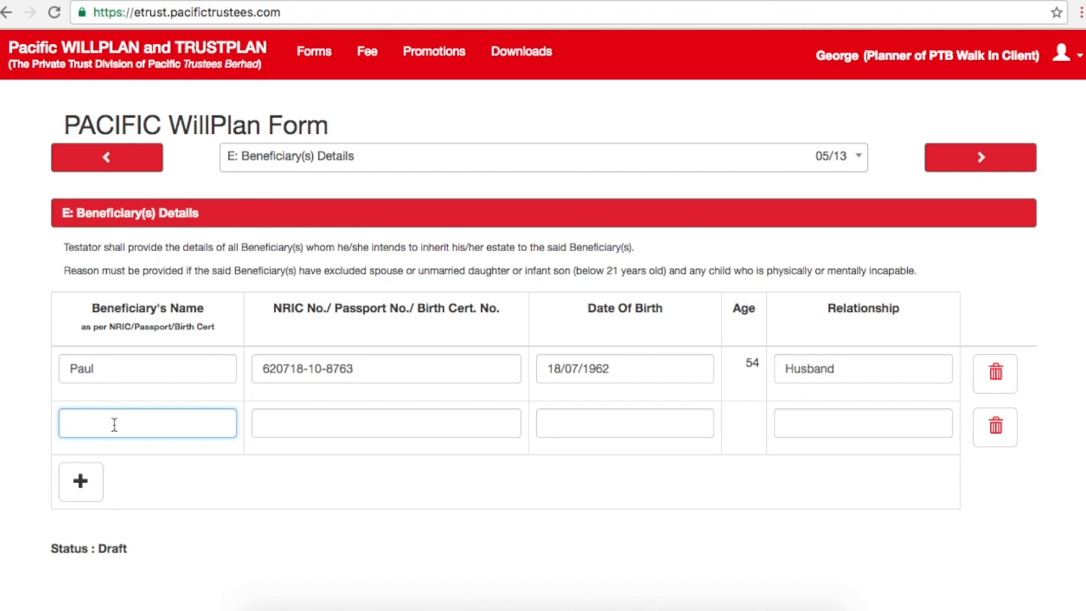
pyautogui.write('Robert')
pyautogui.click(274, 429)
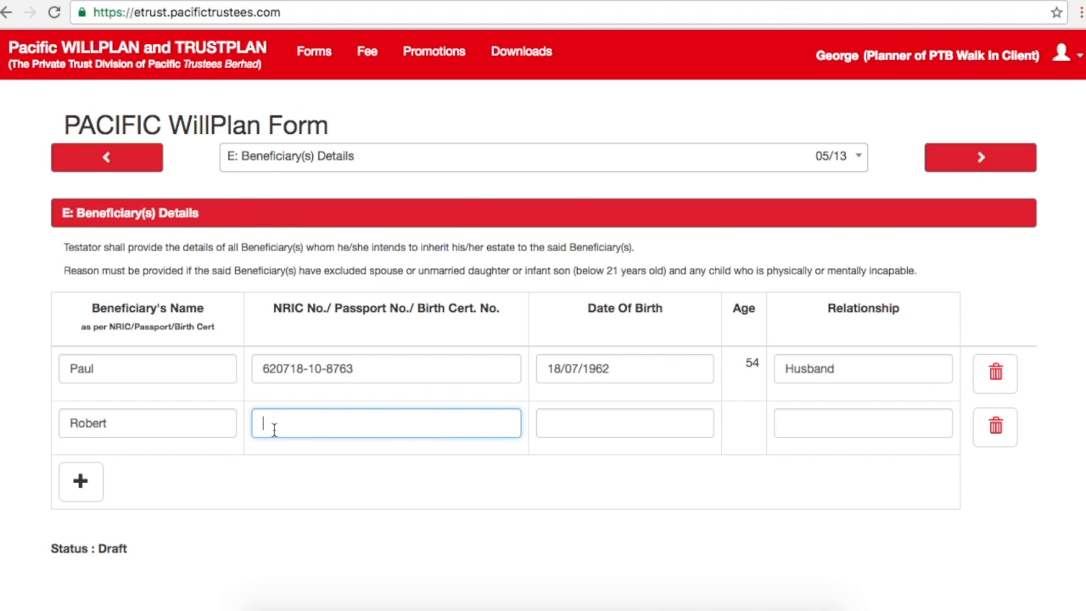
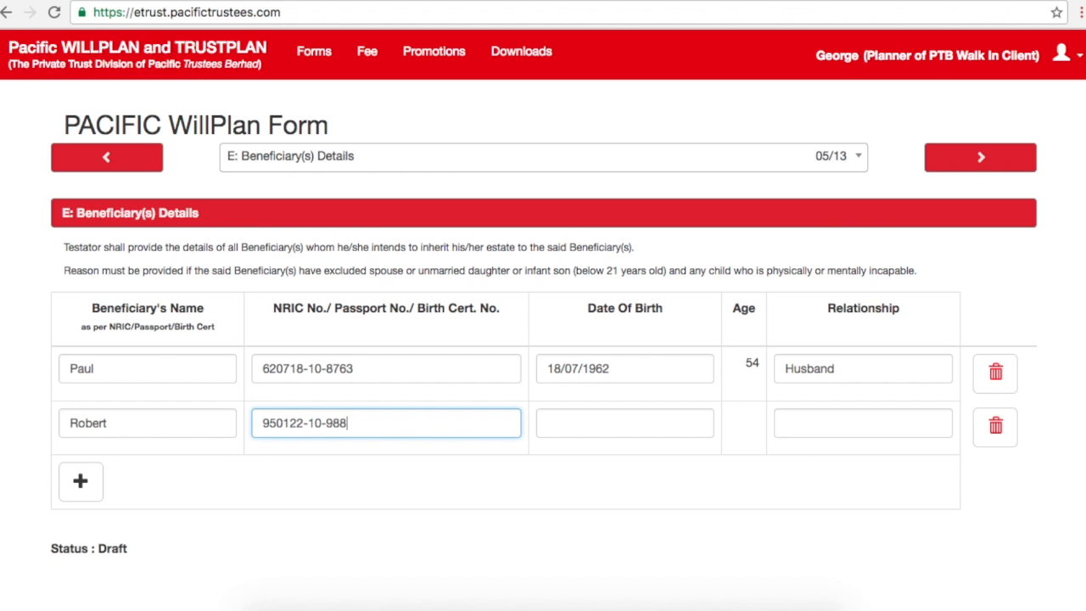
# Step: Set the second beneficiary's date of birth to 22 January 1995
pyautogui.press('Tab')
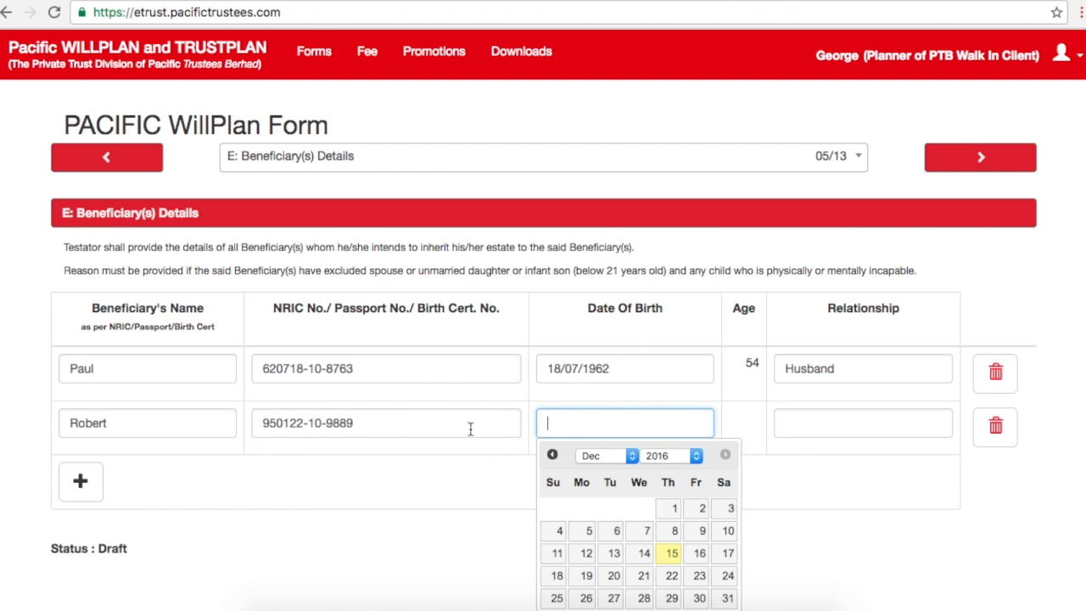
pyautogui.click(622, 458)
pyautogui.click(600, 315)
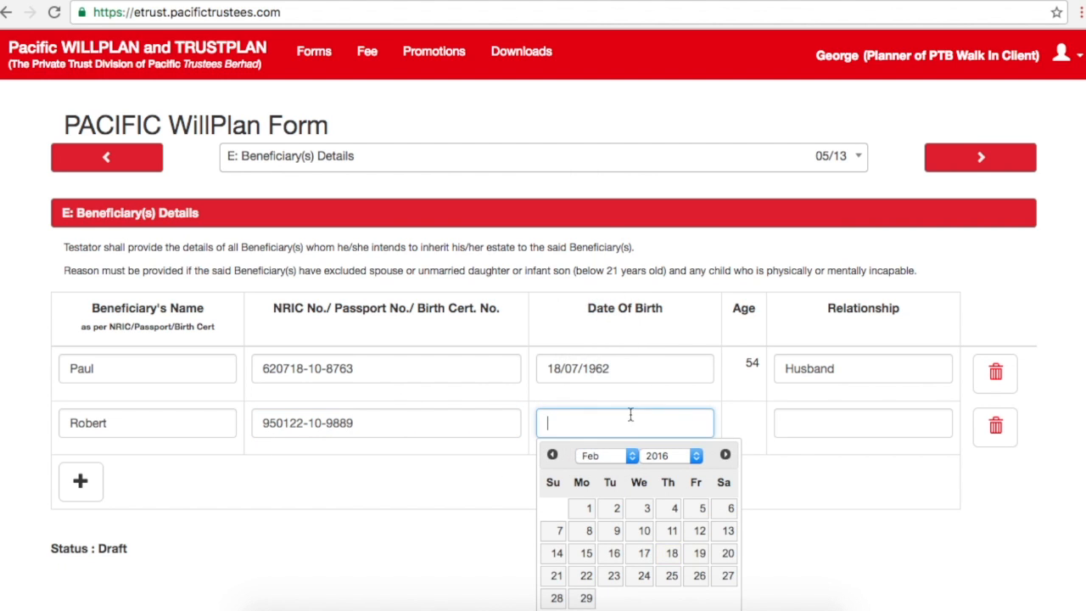
pyautogui.click(609, 456)
pyautogui.click(609, 443)
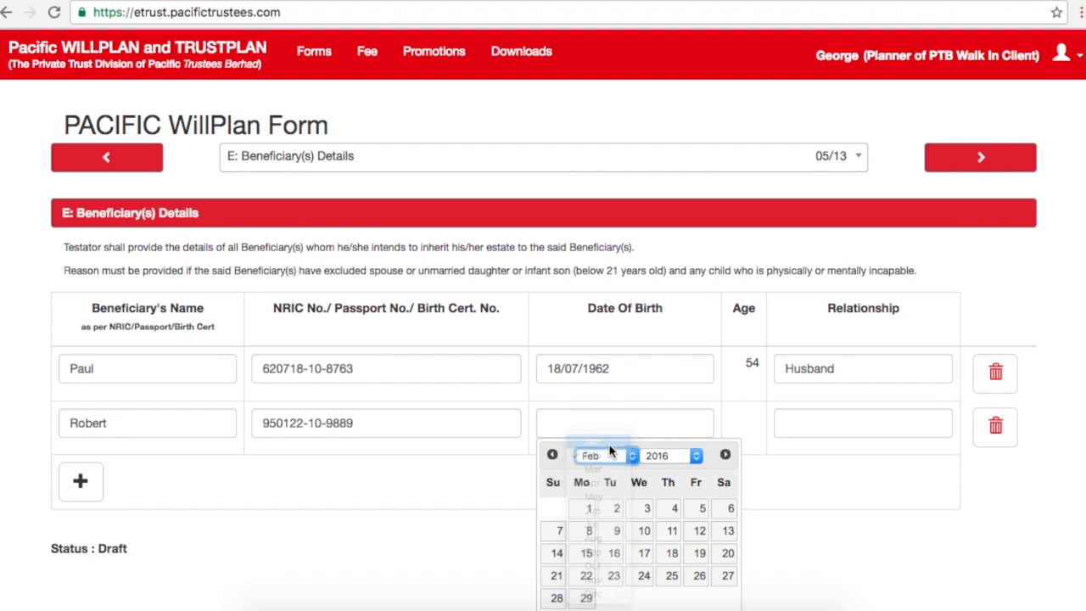
pyautogui.click(696, 456)
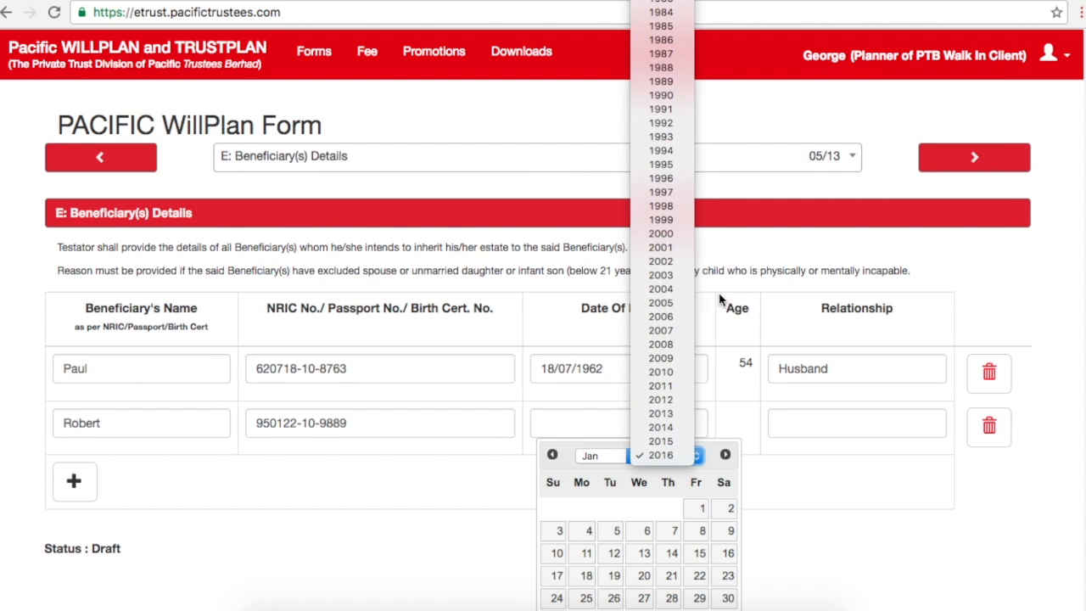
pyautogui.click(677, 164)
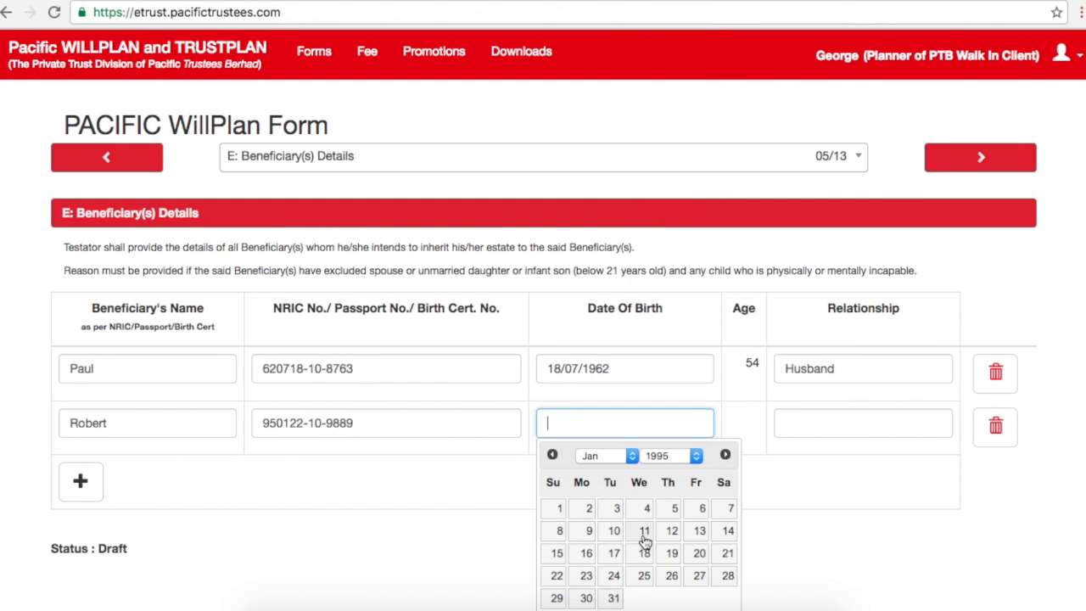
pyautogui.click(556, 575)
# Step: Enter Son as the relationship and add a blank third beneficiary row
pyautogui.click(839, 422)
pyautogui.write('Son')
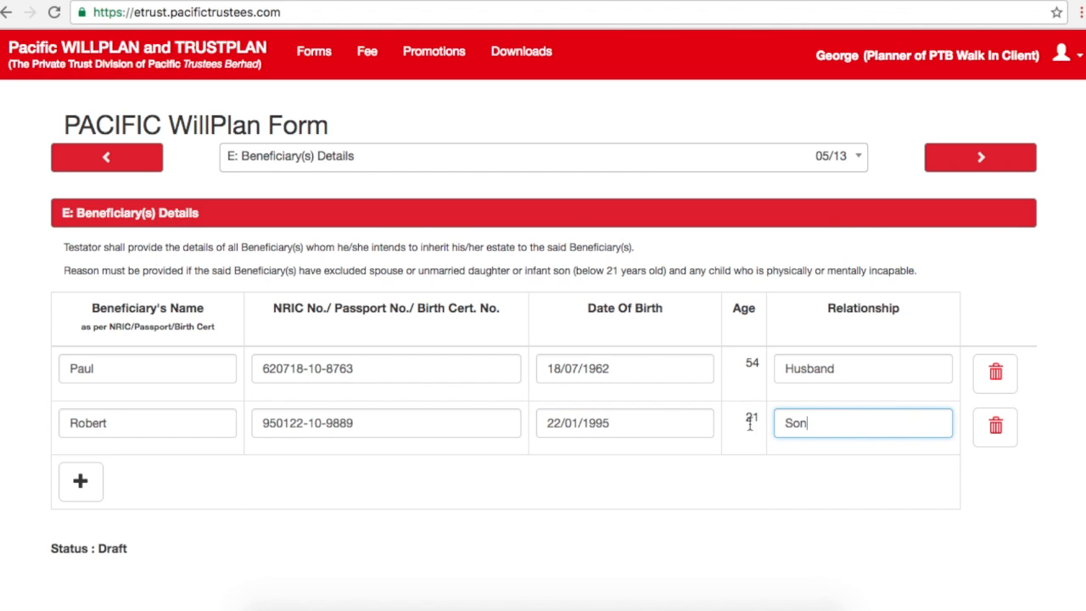
pyautogui.click(81, 483)
pyautogui.click(71, 486)
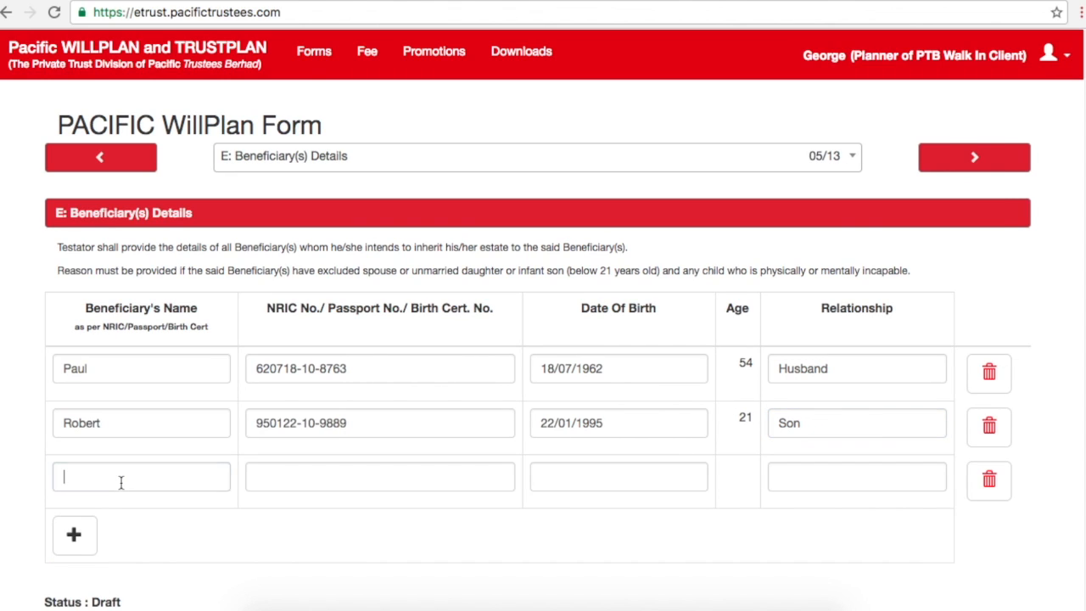
# Step: Enter the third beneficiary's name and NRIC number
pyautogui.write('Mary')
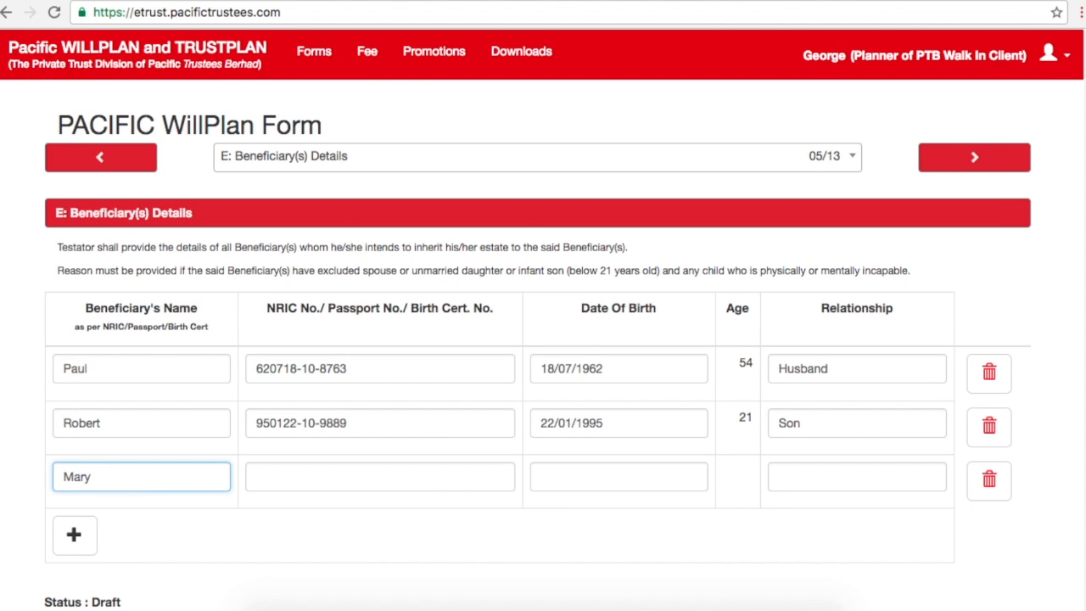
pyautogui.press('Tab')
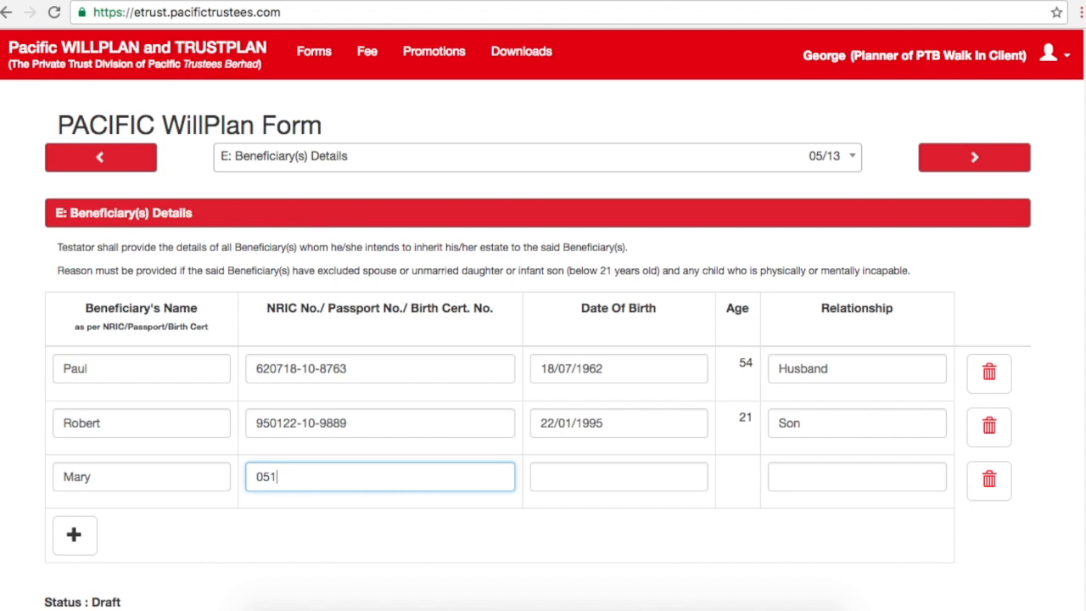
pyautogui.press('Tab')
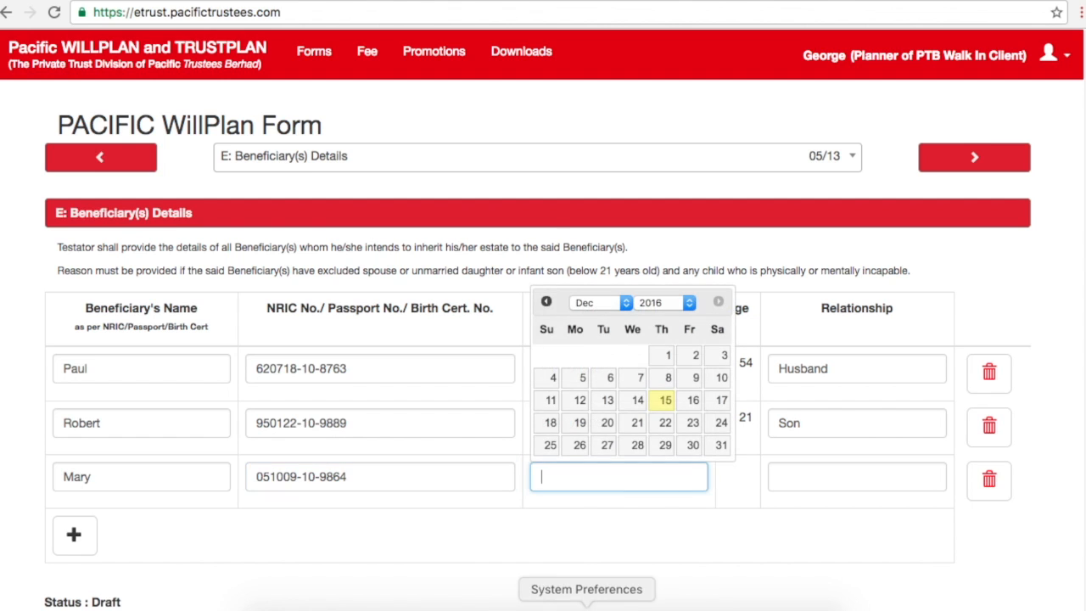
# Step: Set the third beneficiary's date of birth to 9 October 2005
pyautogui.click(689, 303)
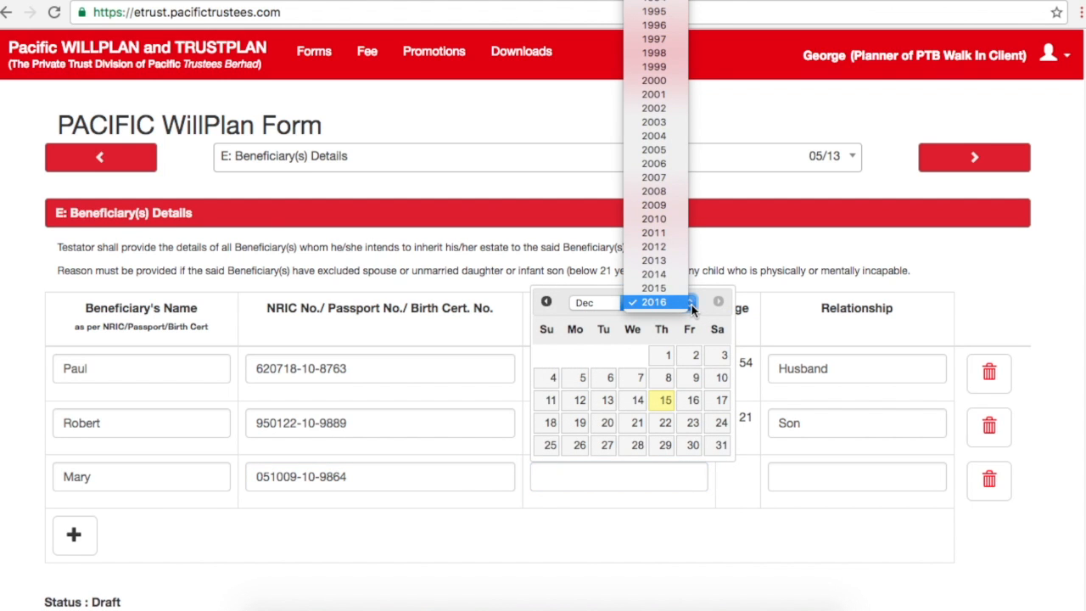
pyautogui.click(670, 158)
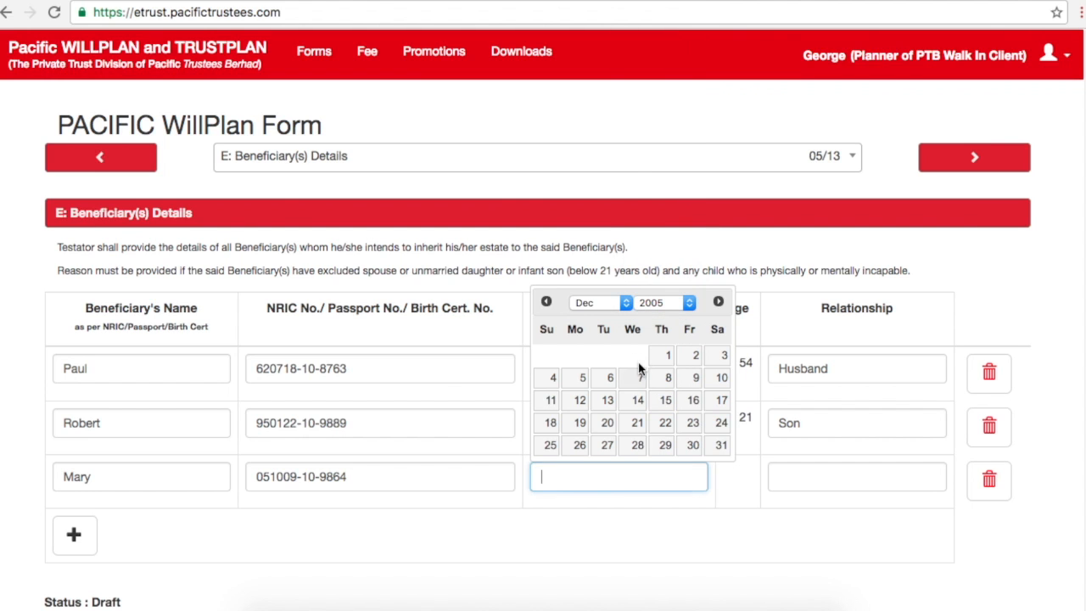
pyautogui.click(625, 303)
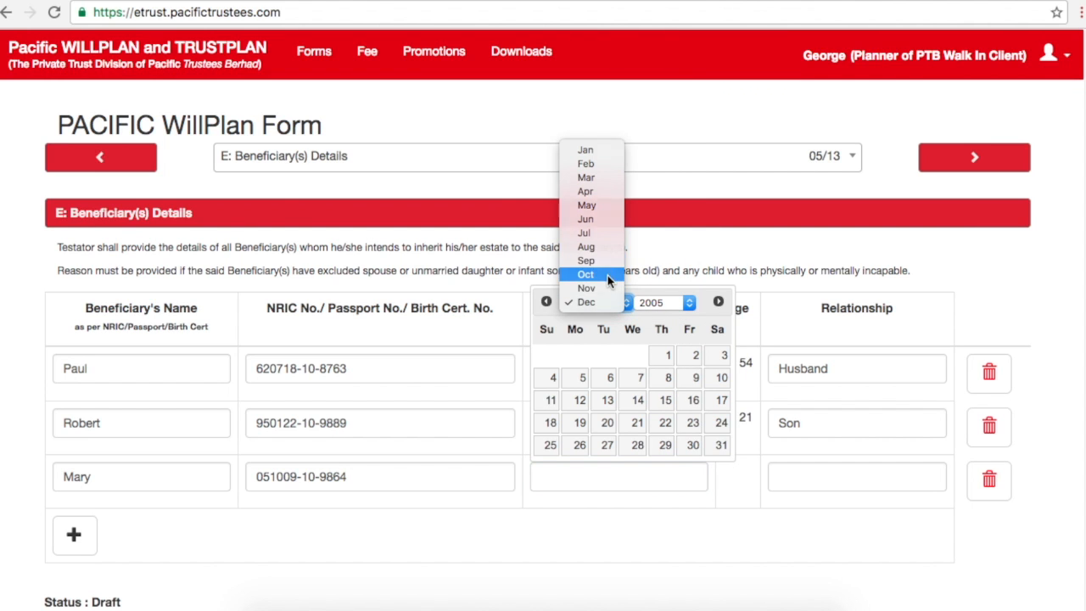
pyautogui.click(607, 274)
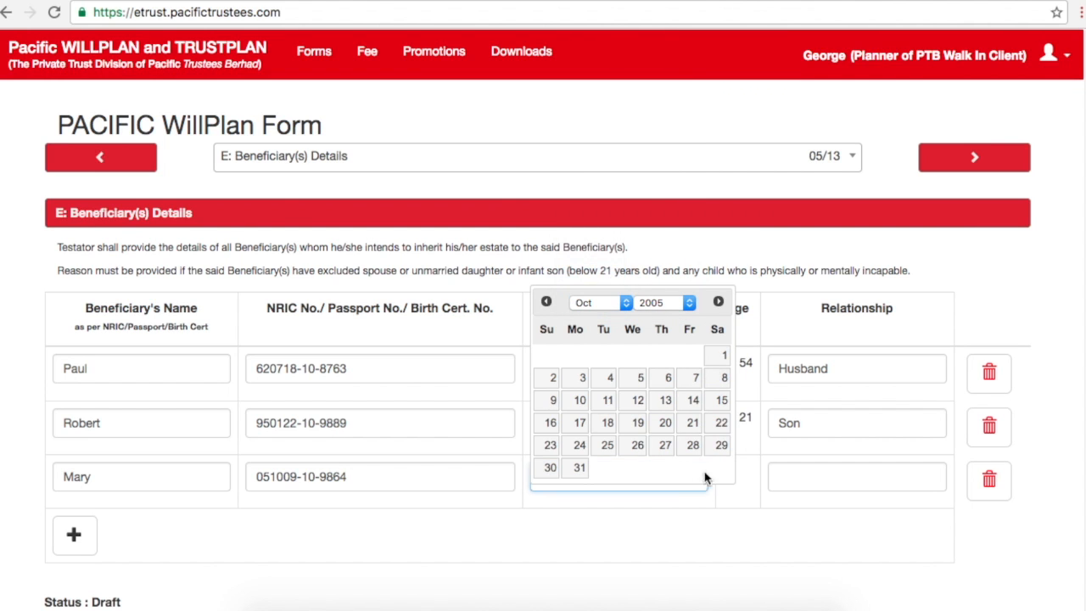
pyautogui.click(553, 401)
# Step: Enter Daughter as the relationship and remove the extra empty beneficiary row
pyautogui.click(831, 479)
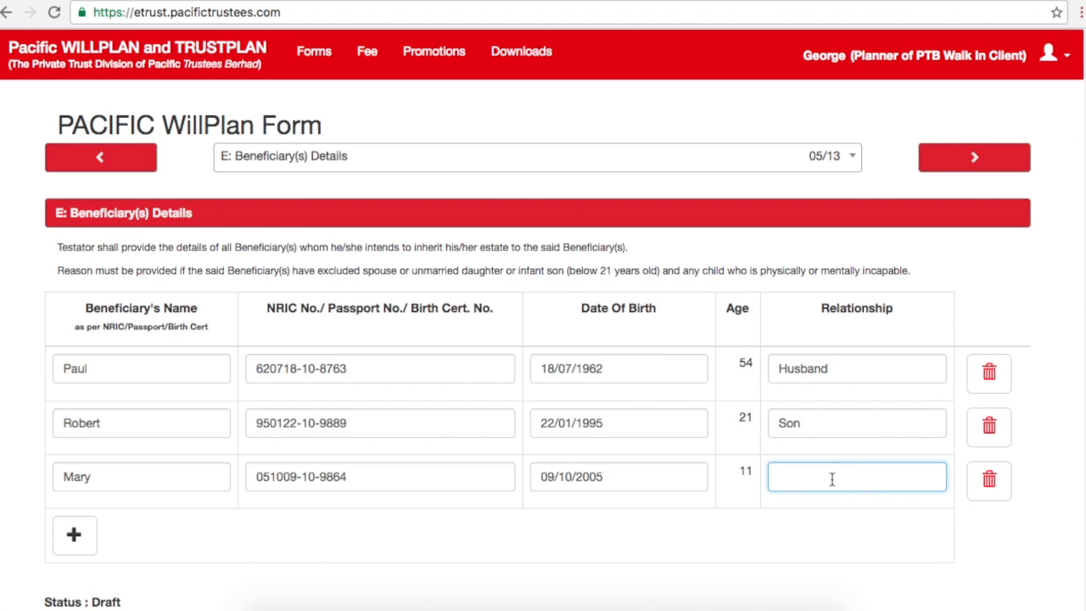
pyautogui.write('Daughter')
pyautogui.click(84, 537)
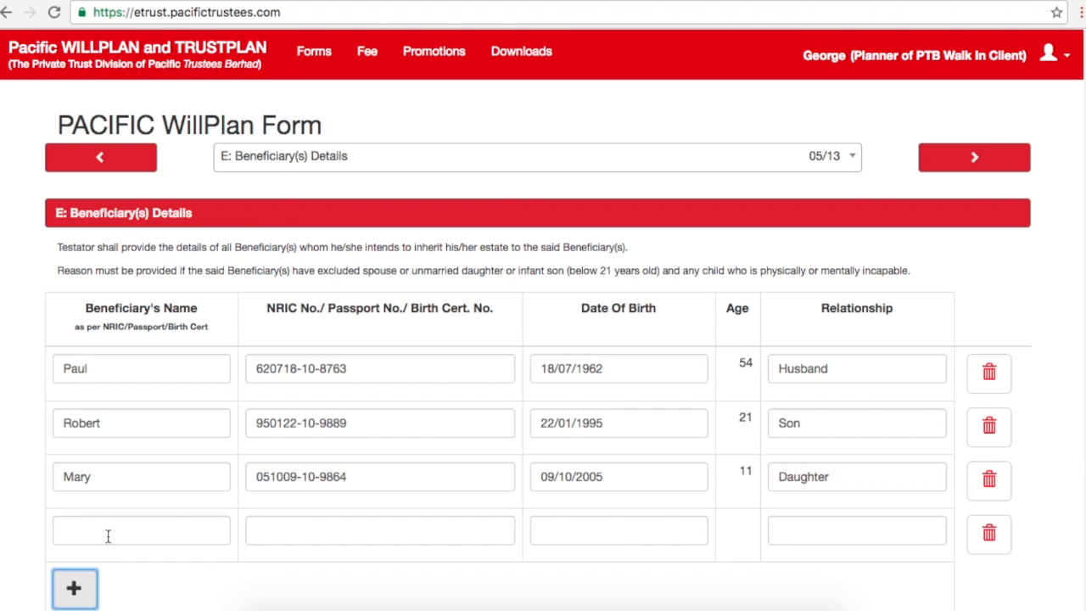
pyautogui.click(990, 543)
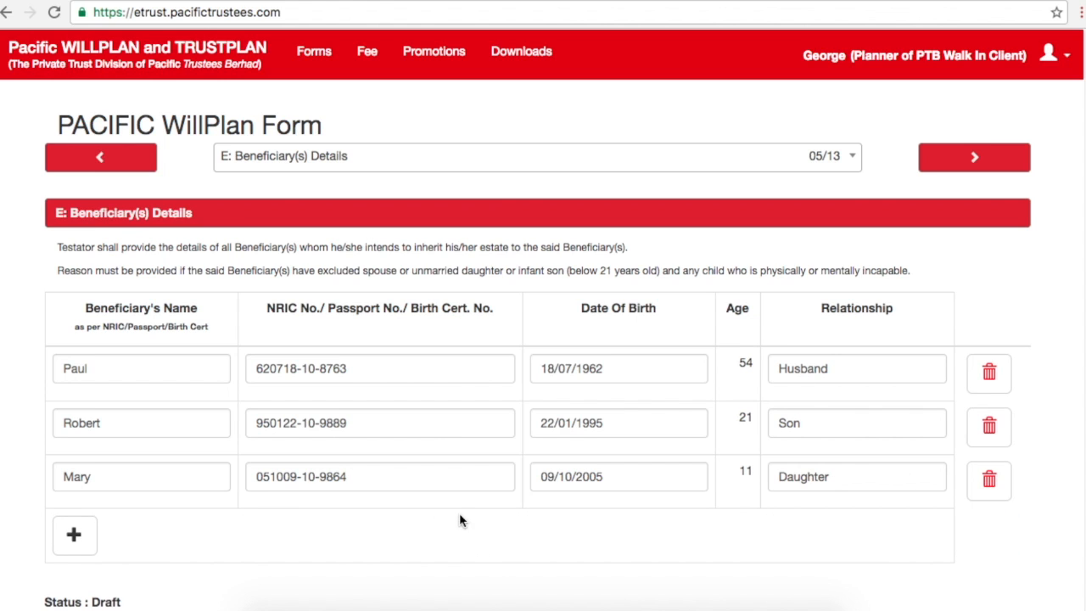
# Step: On section F, appoint the spouse as sole guardian and add a Substitute Guardian 1 entry
pyautogui.click(975, 159)
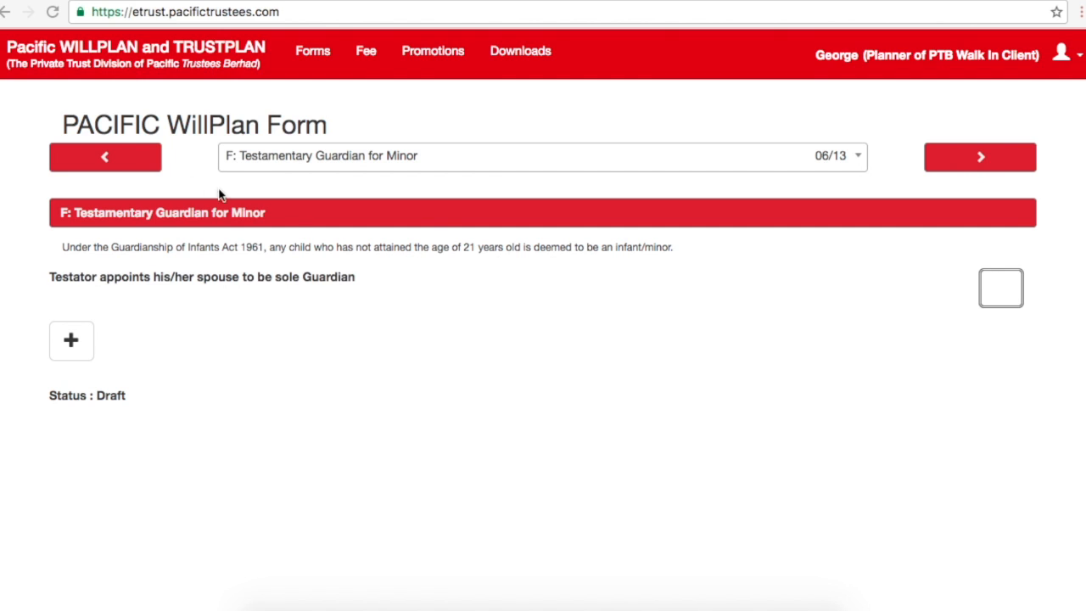
pyautogui.click(134, 164)
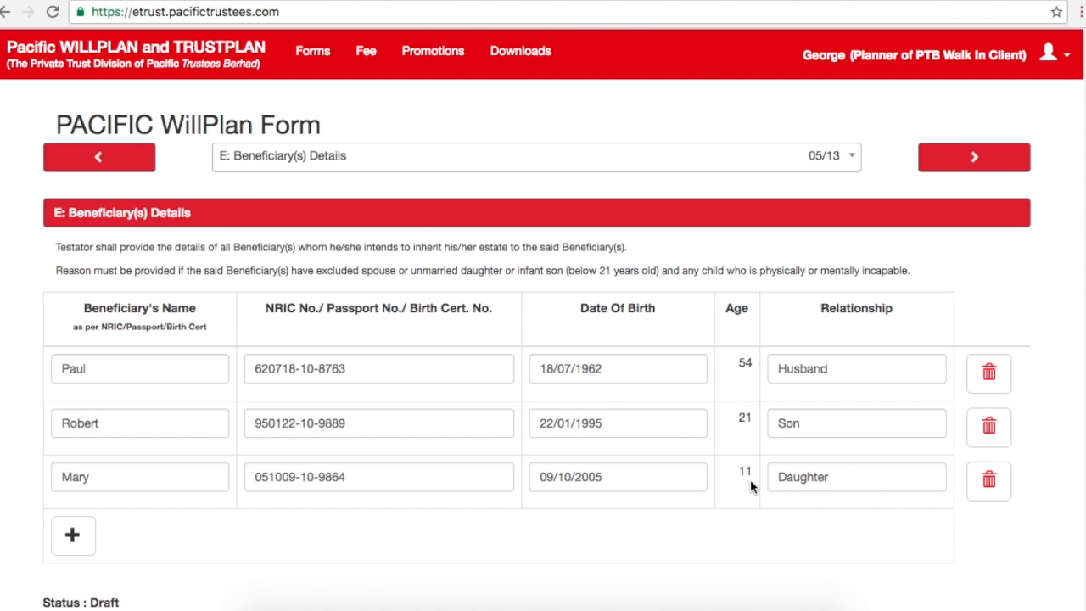
pyautogui.click(980, 169)
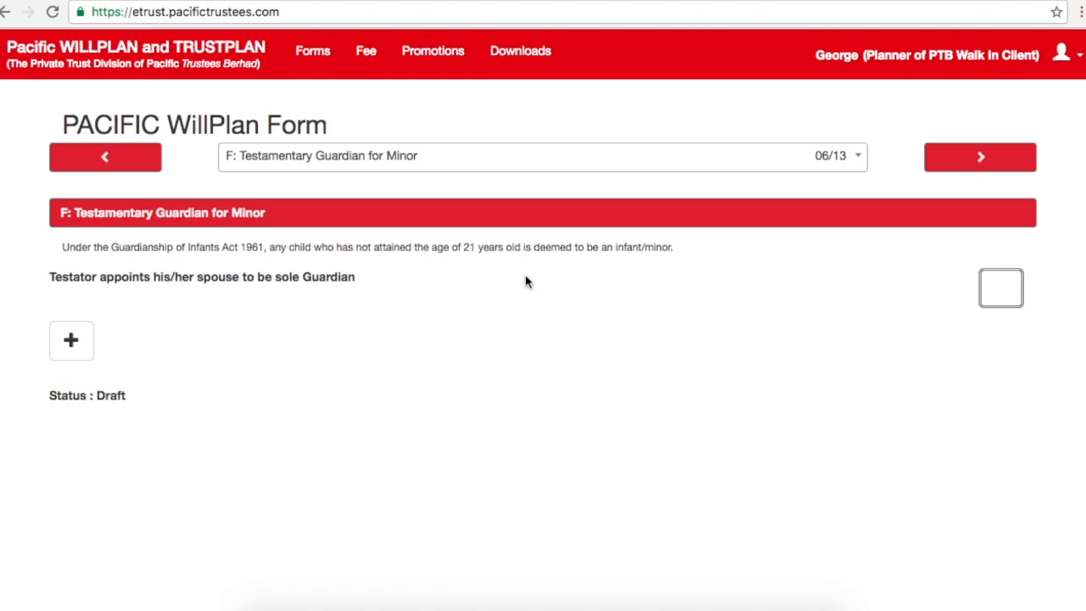
pyautogui.click(136, 172)
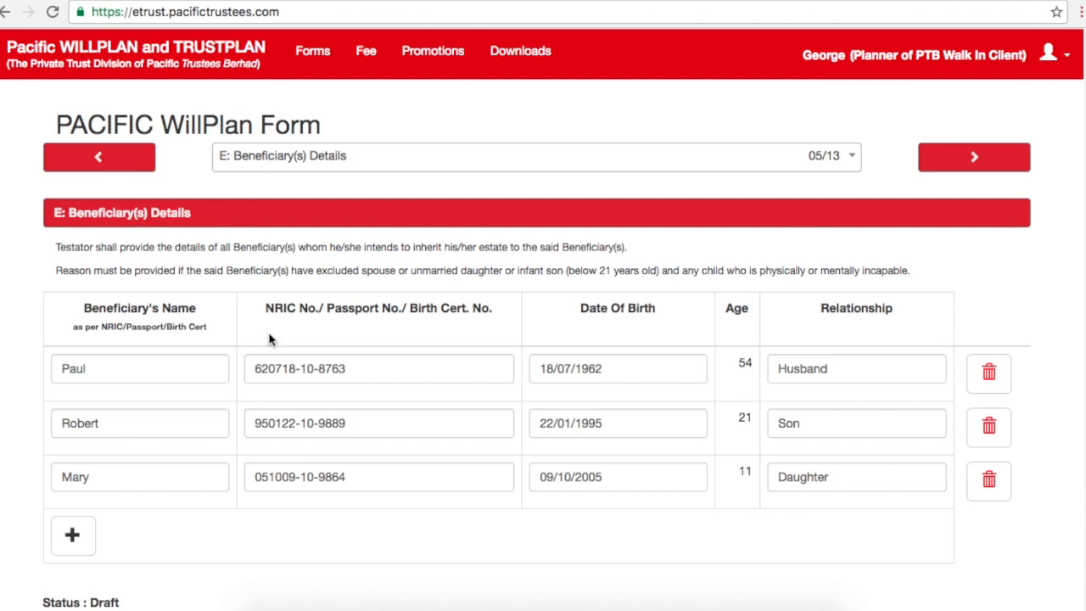
pyautogui.click(971, 159)
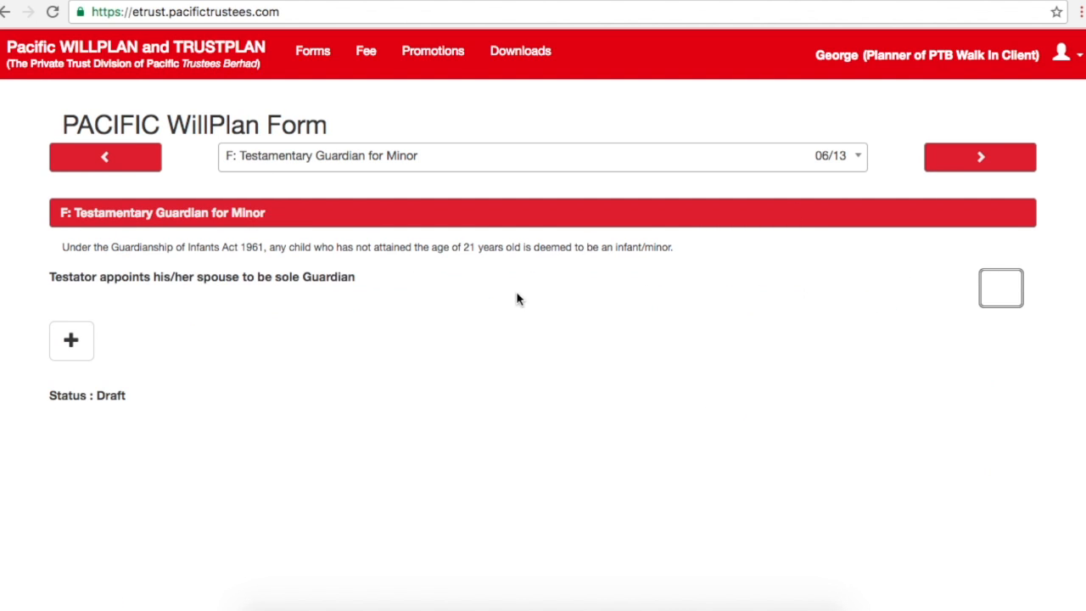
pyautogui.click(1002, 295)
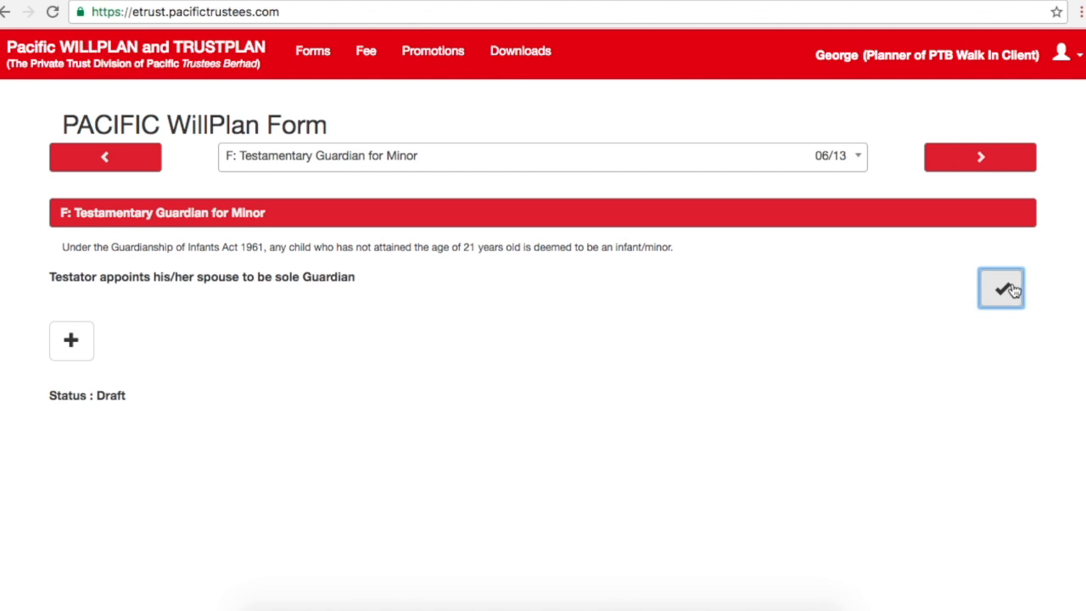
pyautogui.click(84, 346)
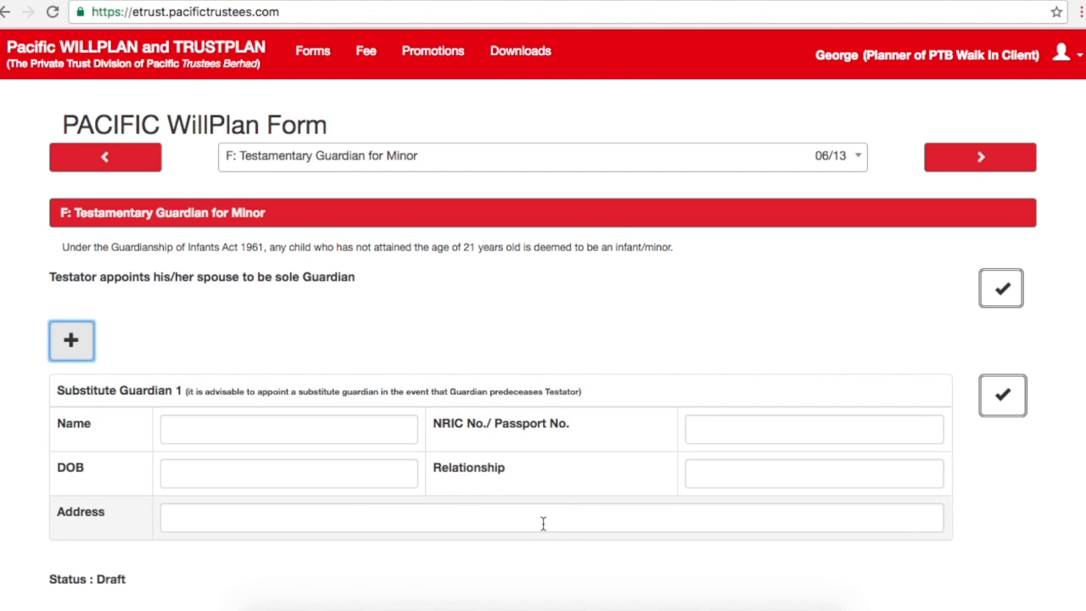
# Step: Enter Substitute Guardian 1's name, relationship and identity number
pyautogui.click(292, 434)
pyautogui.write('Harmony')
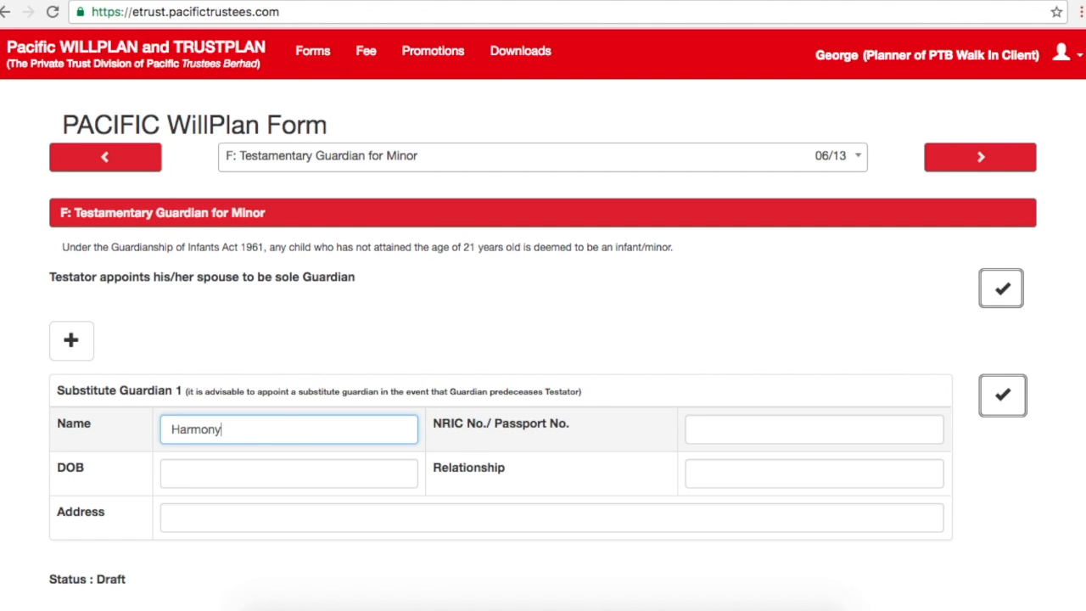
pyautogui.press('Tab')
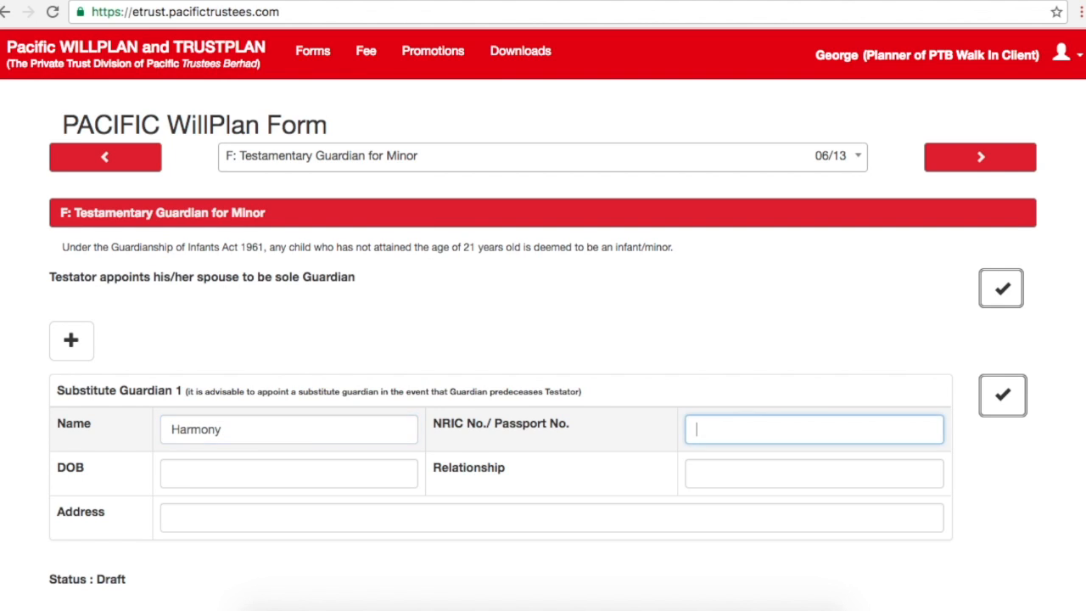
pyautogui.click(710, 474)
pyautogui.write('AS')
pyautogui.press('BackSpace')
pyautogui.press('BackSpace')
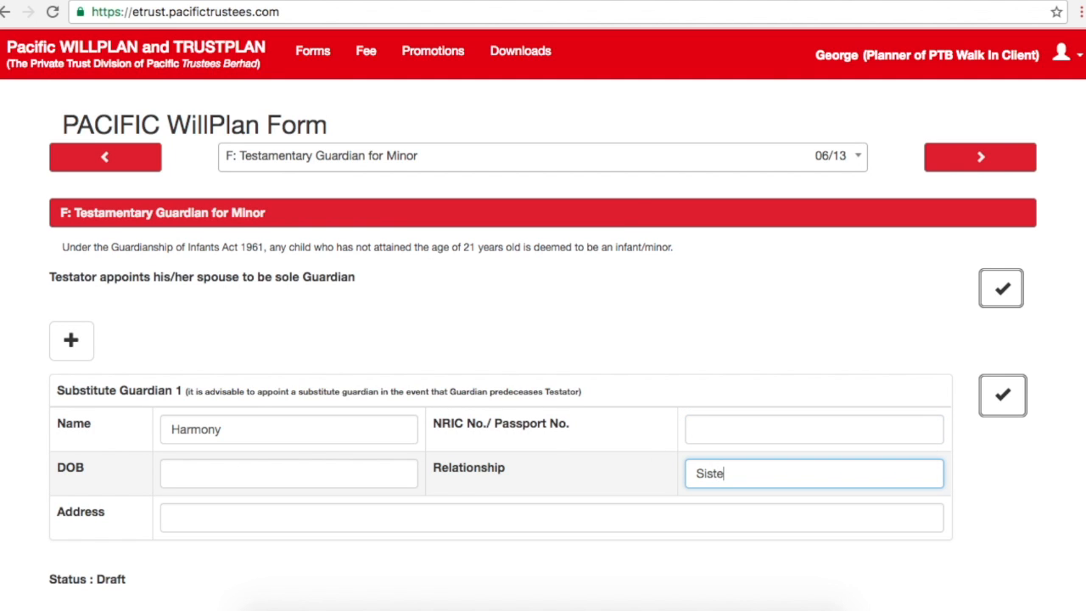
pyautogui.click(763, 433)
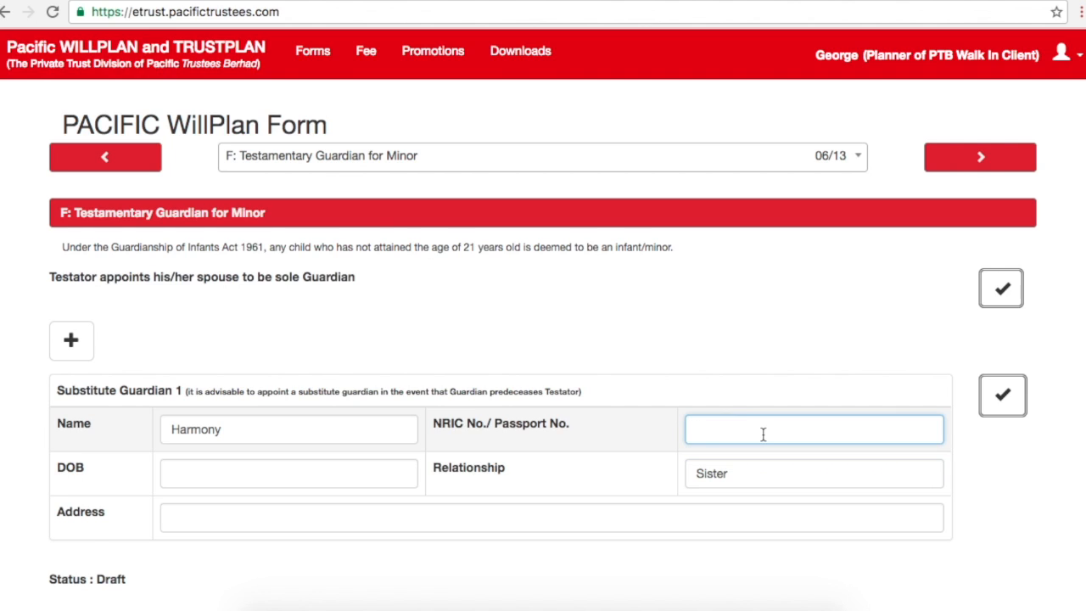
# Step: Set the substitute guardian's date of birth to 19 August 1967
pyautogui.click(365, 471)
pyautogui.click(252, 302)
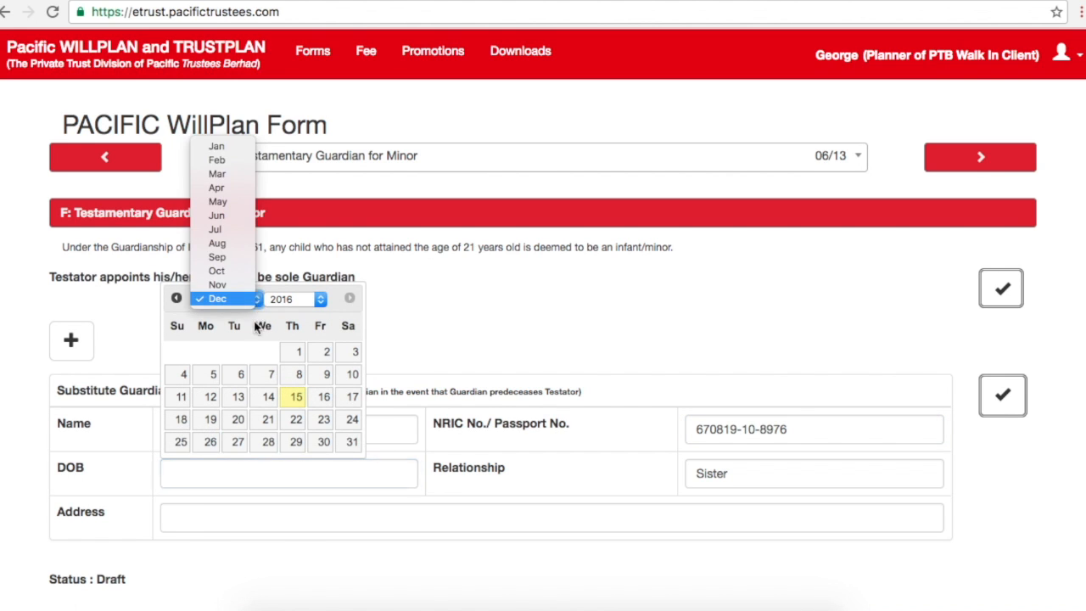
pyautogui.click(218, 243)
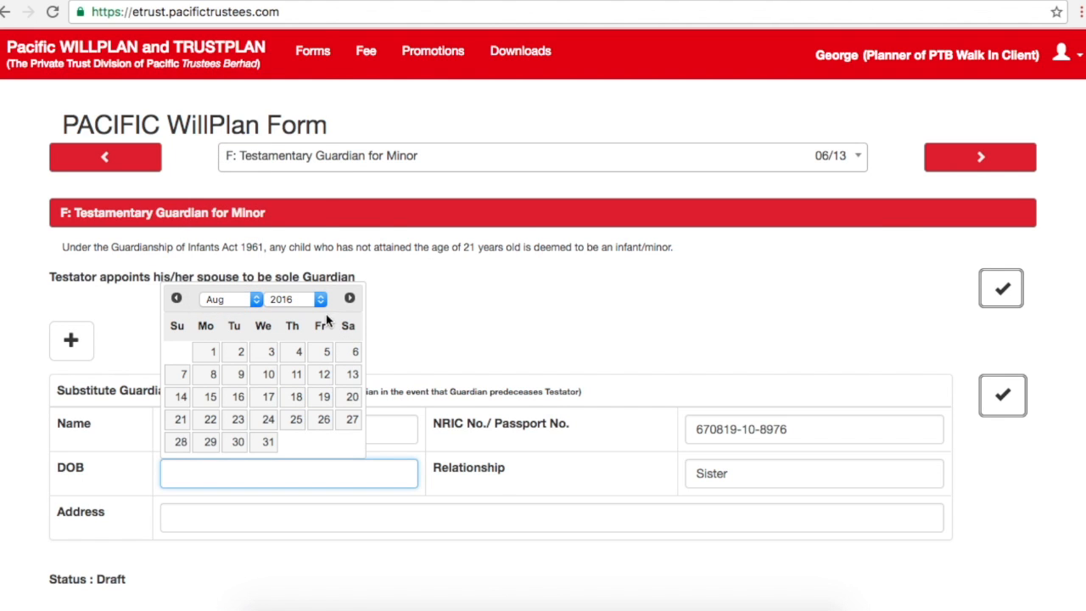
pyautogui.click(321, 299)
pyautogui.scroll(10, 286, 297)
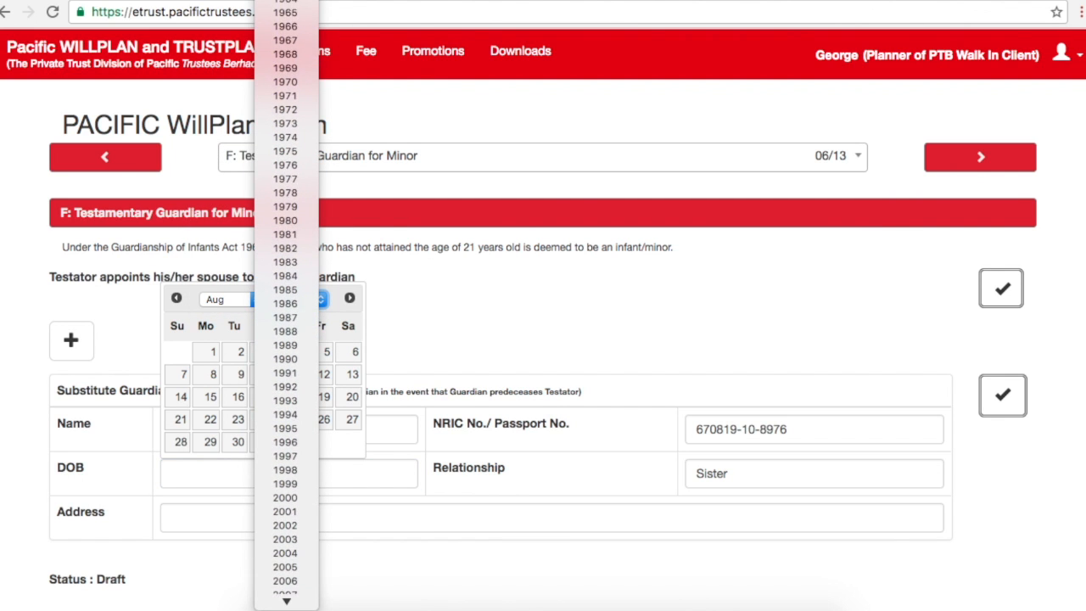
pyautogui.click(299, 43)
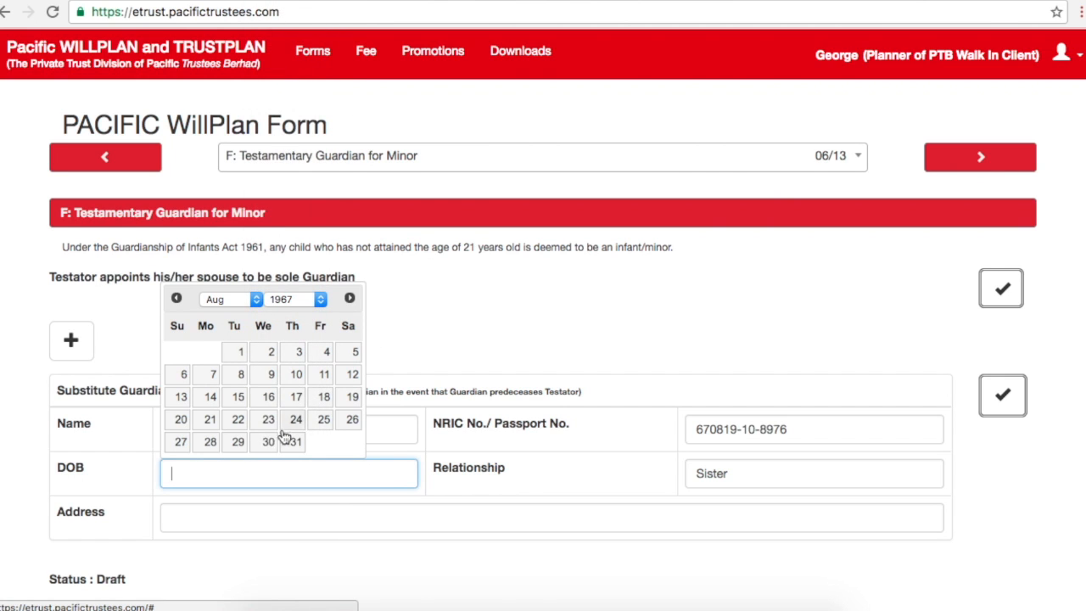
pyautogui.click(350, 401)
# Step: Enter the guardian's postal address and remove the extra Substitute Guardian 2 row
pyautogui.click(286, 510)
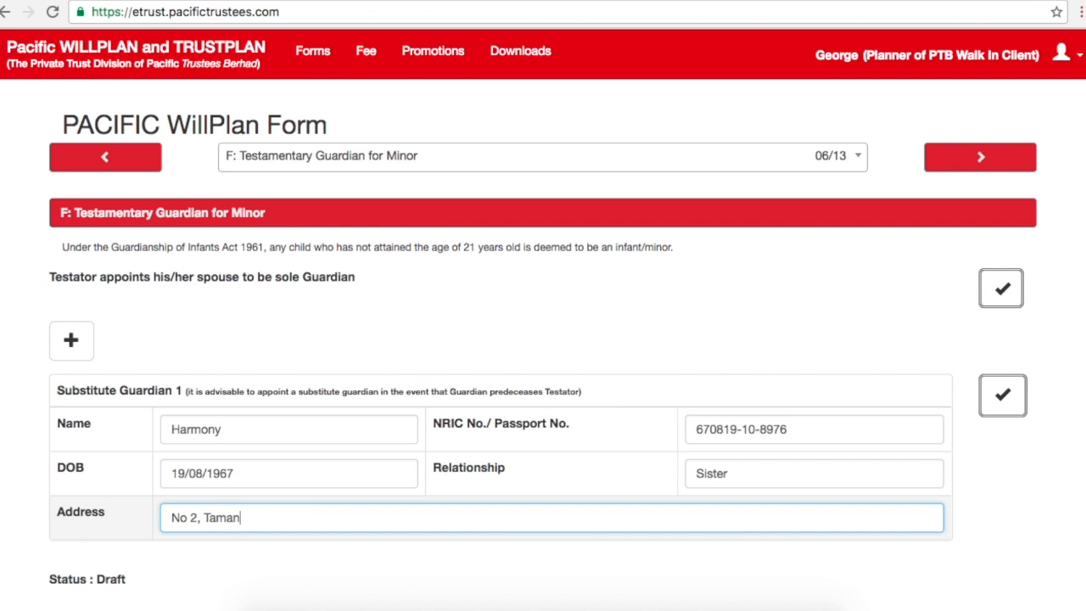
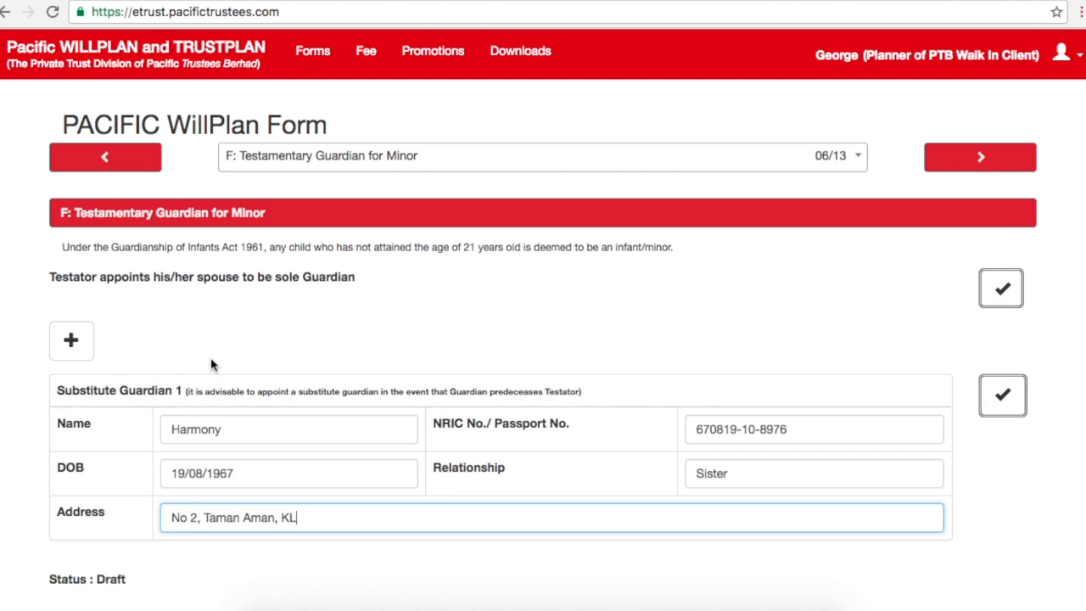
pyautogui.click(86, 348)
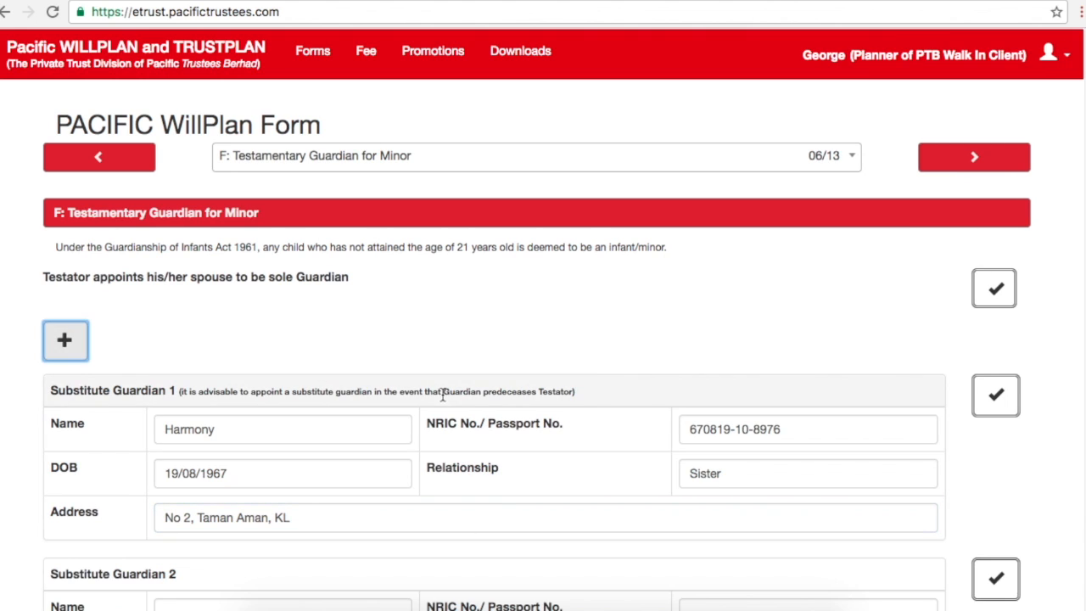
pyautogui.moveTo(1084, 385); pyautogui.dragTo(1084, 528)
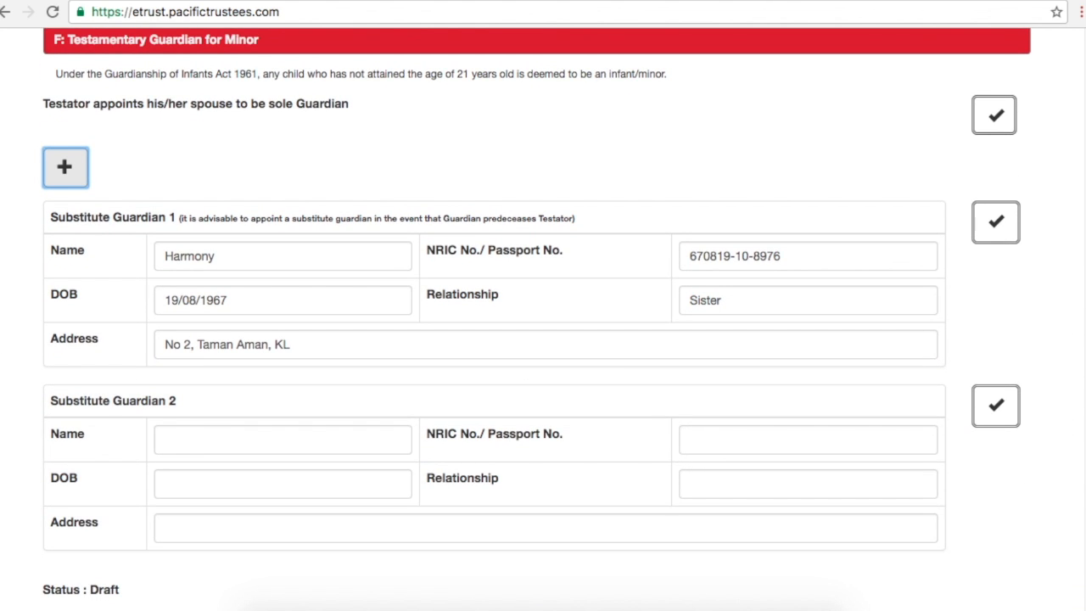
pyautogui.click(997, 407)
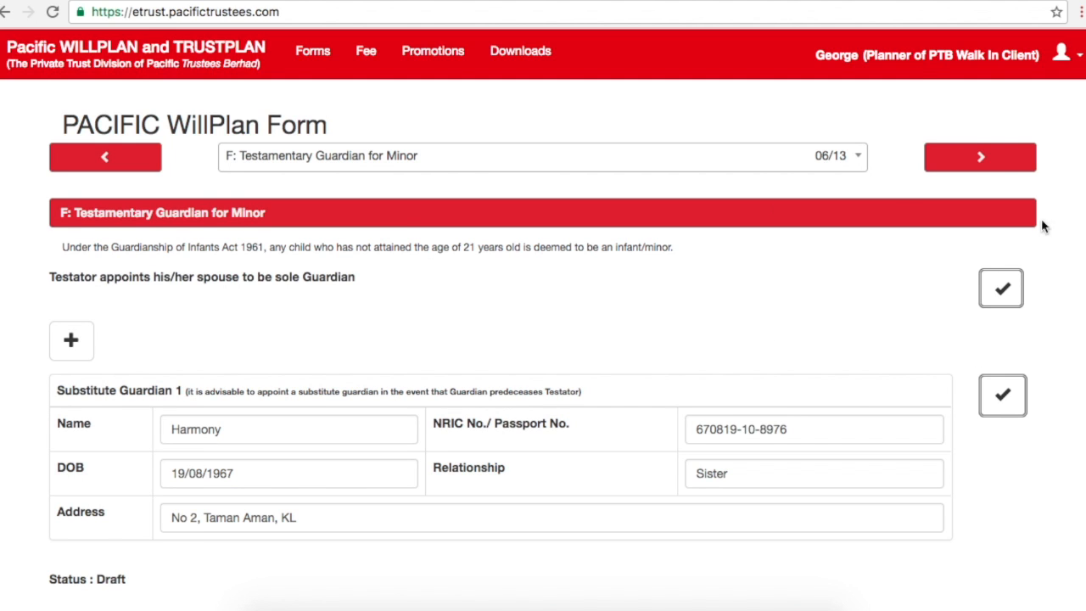
# Step: In section G, add Asset 1 described as 'house 1'
pyautogui.click(1002, 159)
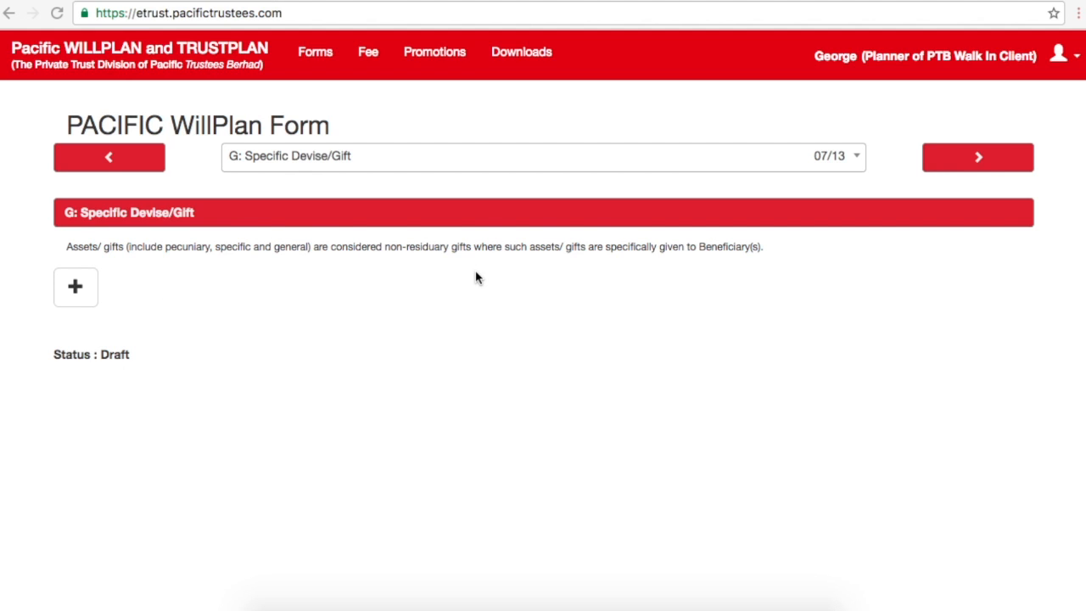
pyautogui.click(75, 290)
pyautogui.click(171, 410)
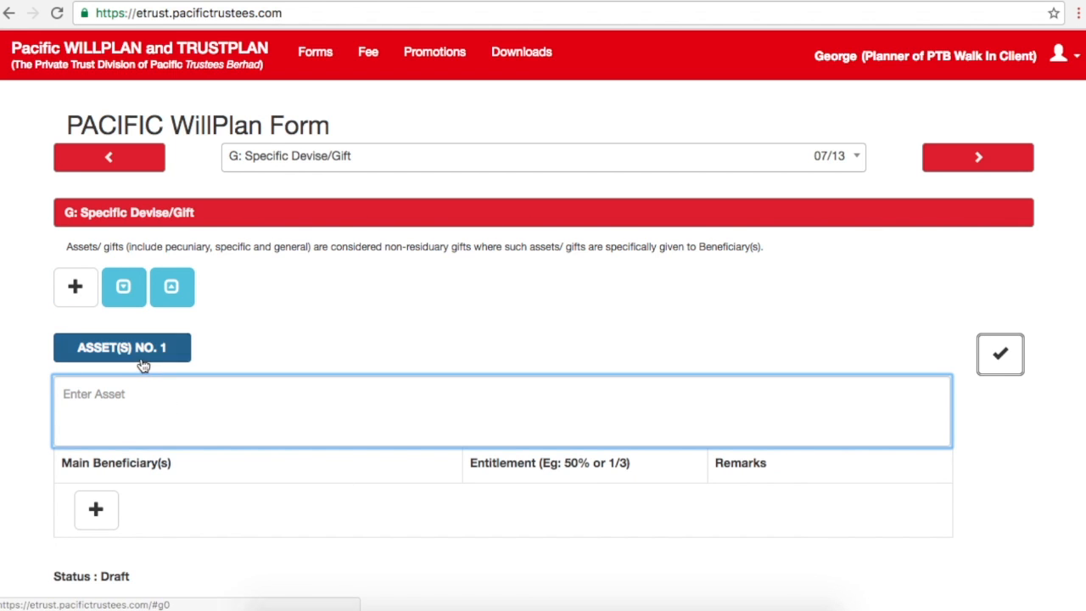
pyautogui.write('house 1')
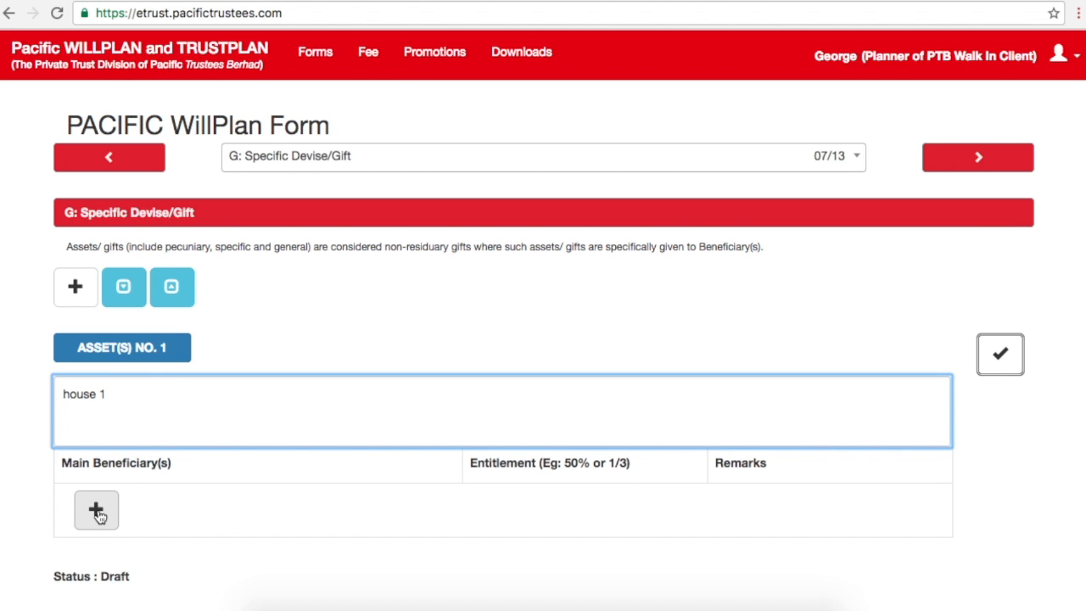
# Step: Assign house 1 to the first two beneficiaries with 50% and 25% entitlements
pyautogui.click(97, 510)
pyautogui.click(436, 513)
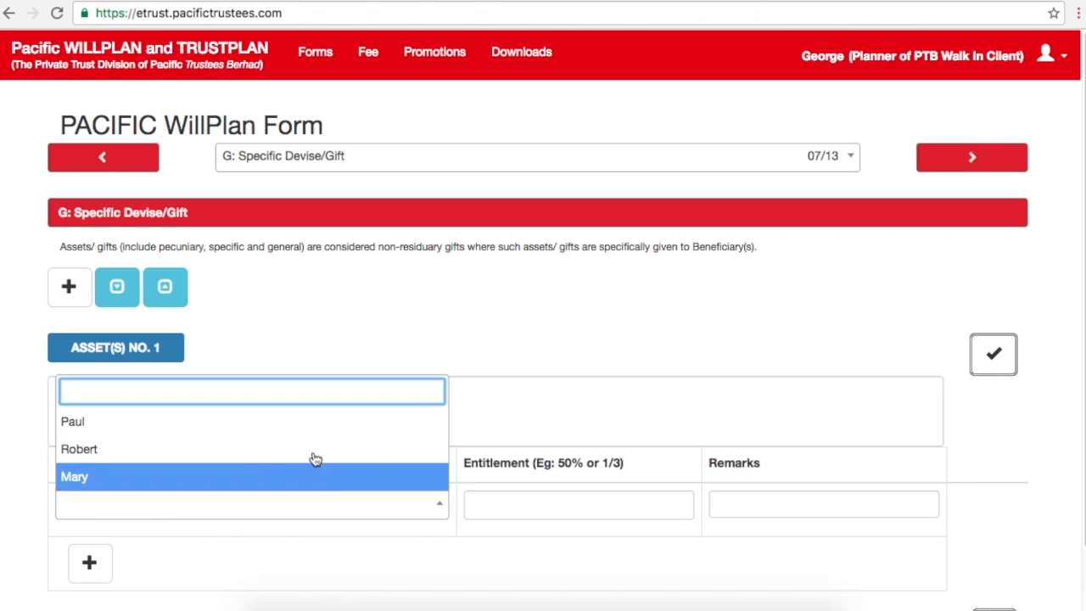
pyautogui.click(83, 424)
pyautogui.click(534, 508)
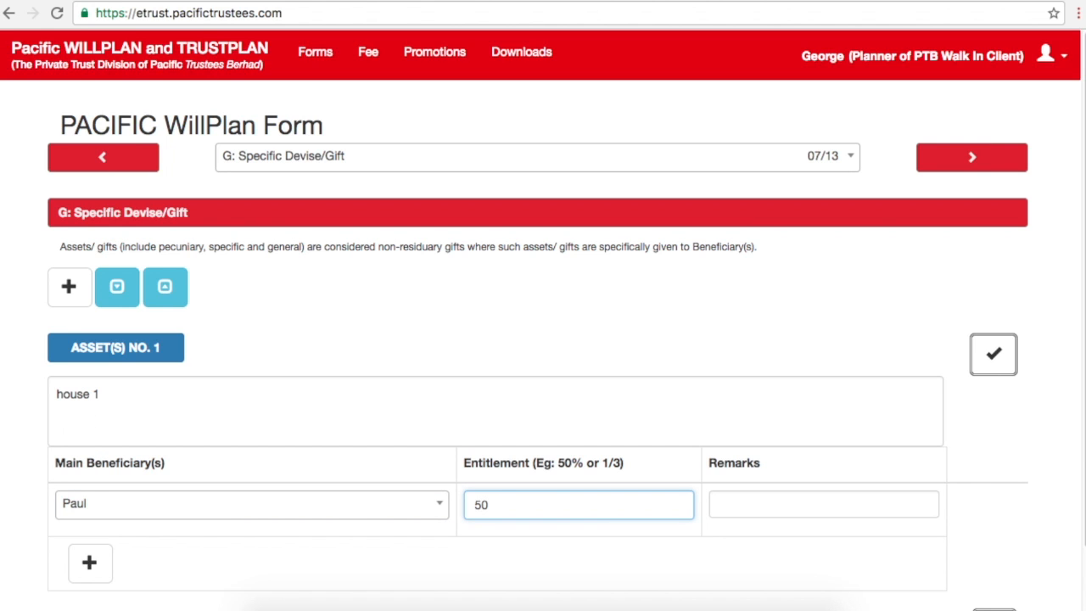
pyautogui.click(102, 570)
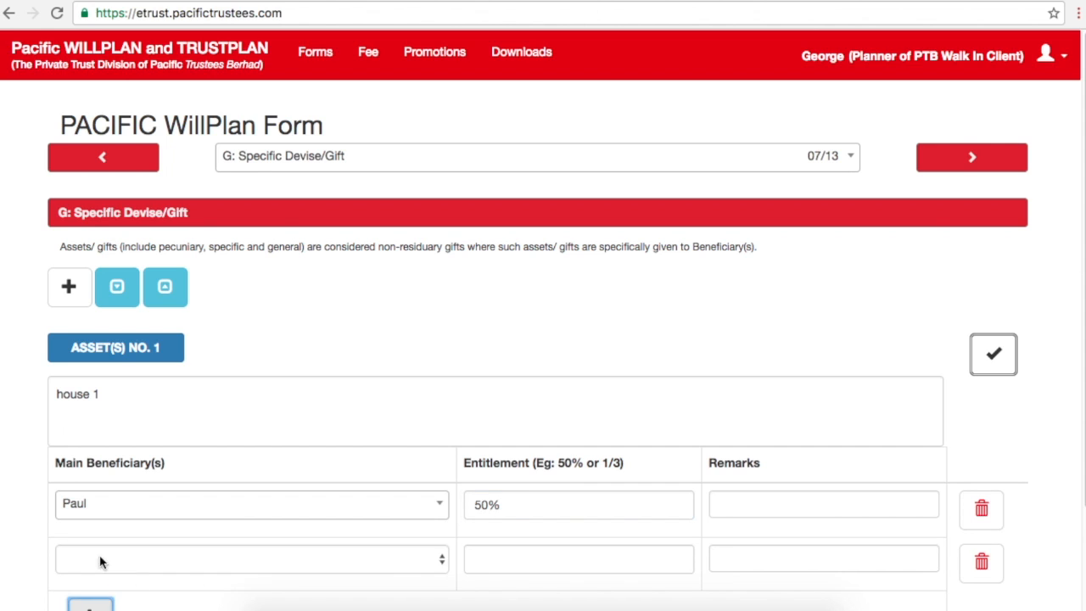
pyautogui.click(98, 558)
pyautogui.click(121, 514)
pyautogui.click(495, 558)
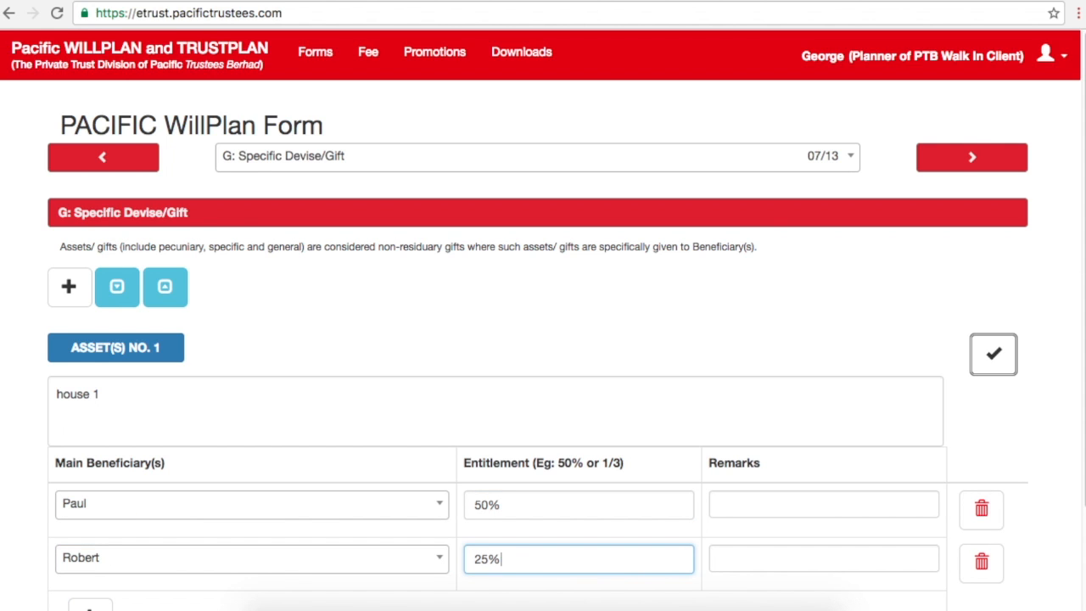
# Step: Add the third beneficiary to house 1 with a 25% entitlement
pyautogui.scroll(-3, 543, 339)
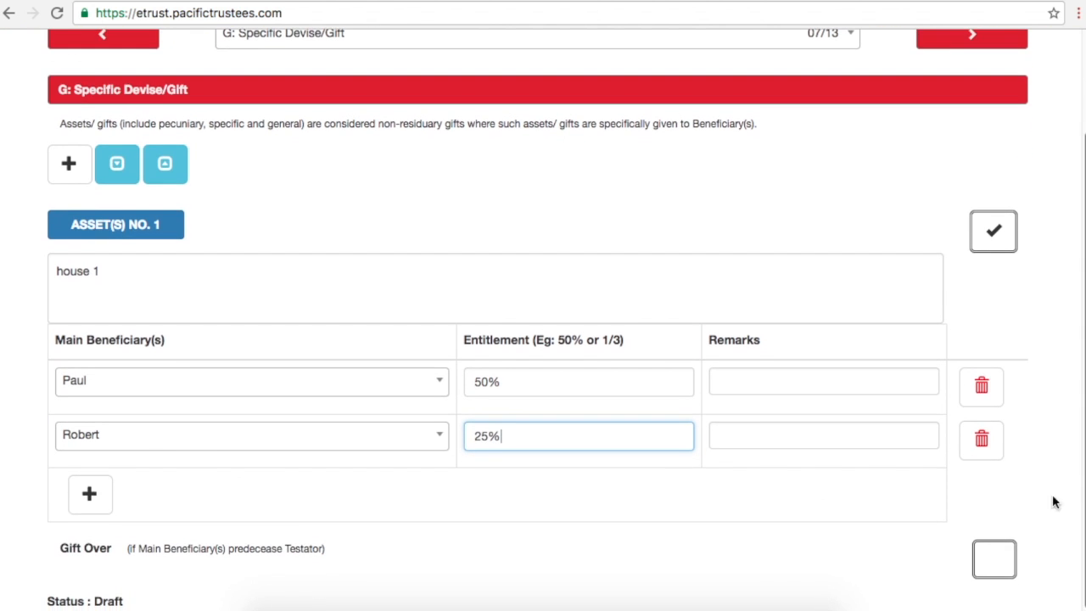
pyautogui.click(90, 492)
pyautogui.click(123, 500)
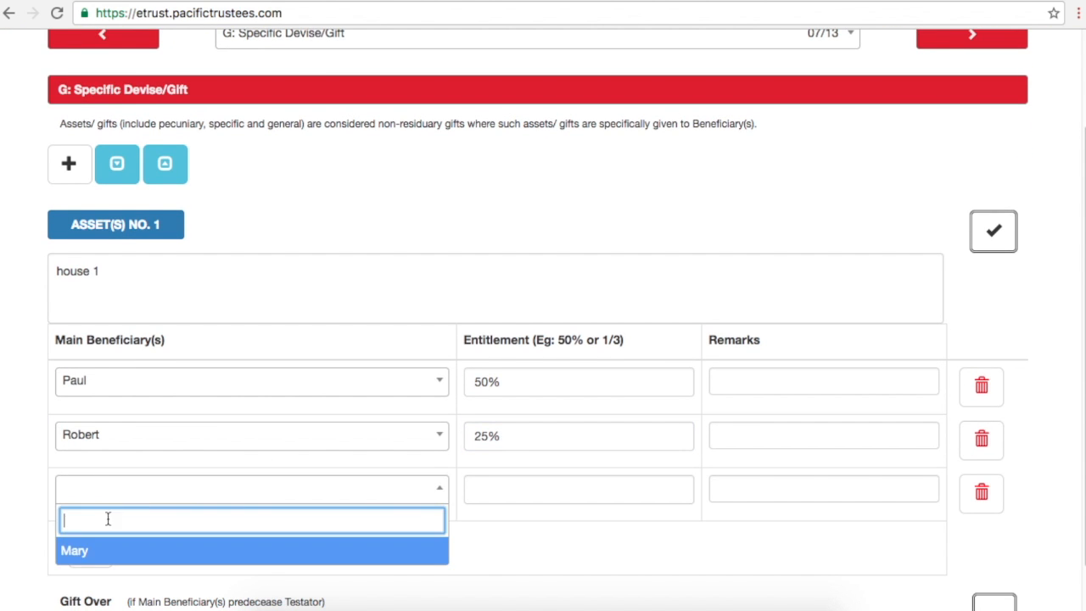
pyautogui.click(97, 552)
pyautogui.click(526, 497)
pyautogui.write('25')
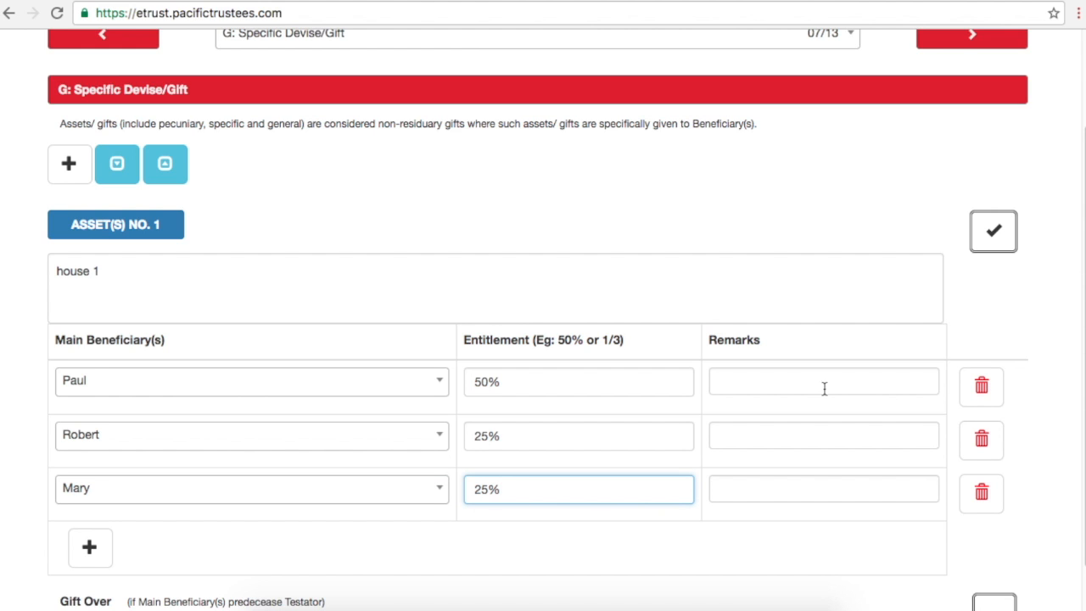
pyautogui.click(768, 384)
pyautogui.click(766, 429)
pyautogui.click(793, 482)
pyautogui.scroll(-1, 1074, 512)
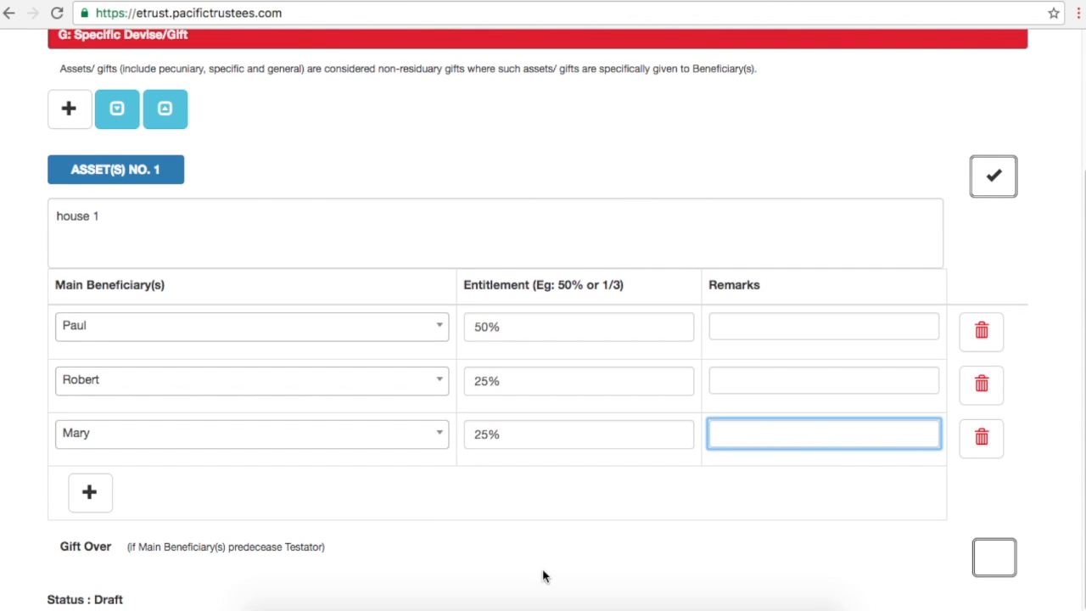
# Step: Enable Gift Over for house 1 and compare its surviving and different-beneficiaries options
pyautogui.click(989, 569)
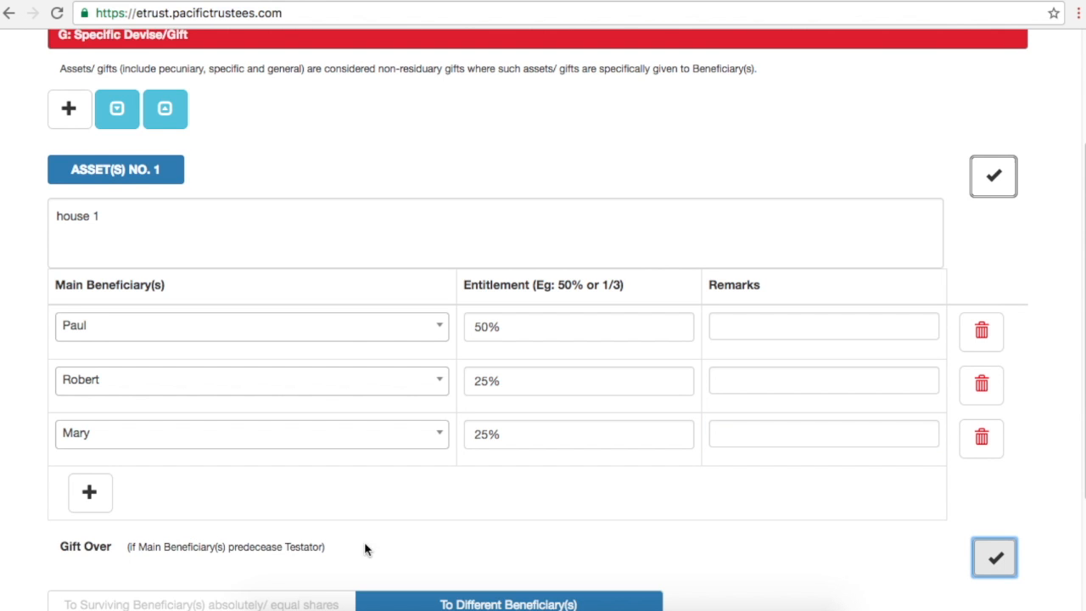
pyautogui.scroll(-2, 543, 340)
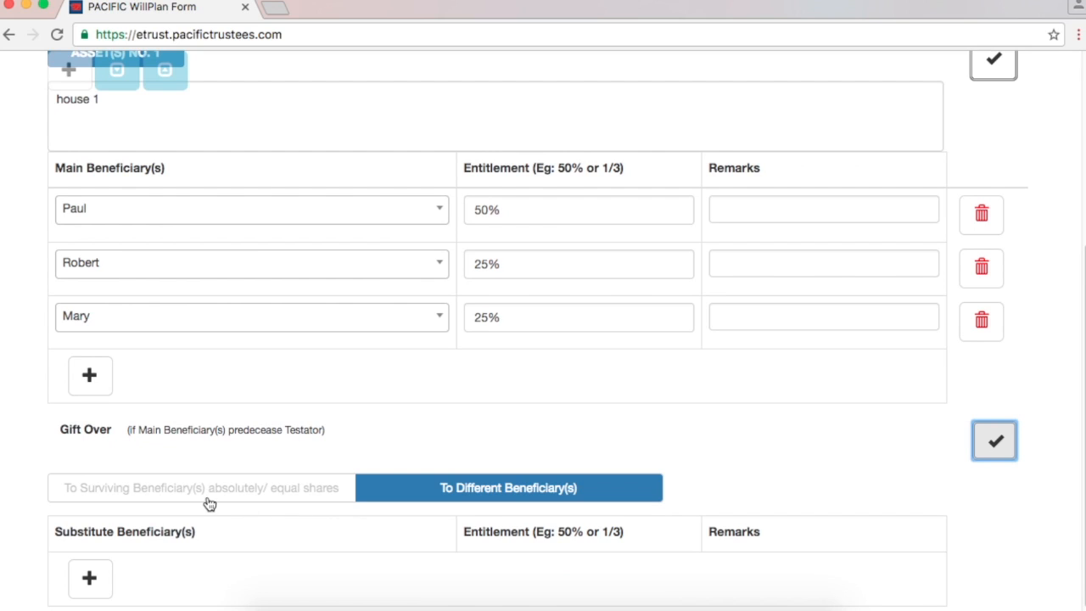
pyautogui.click(208, 500)
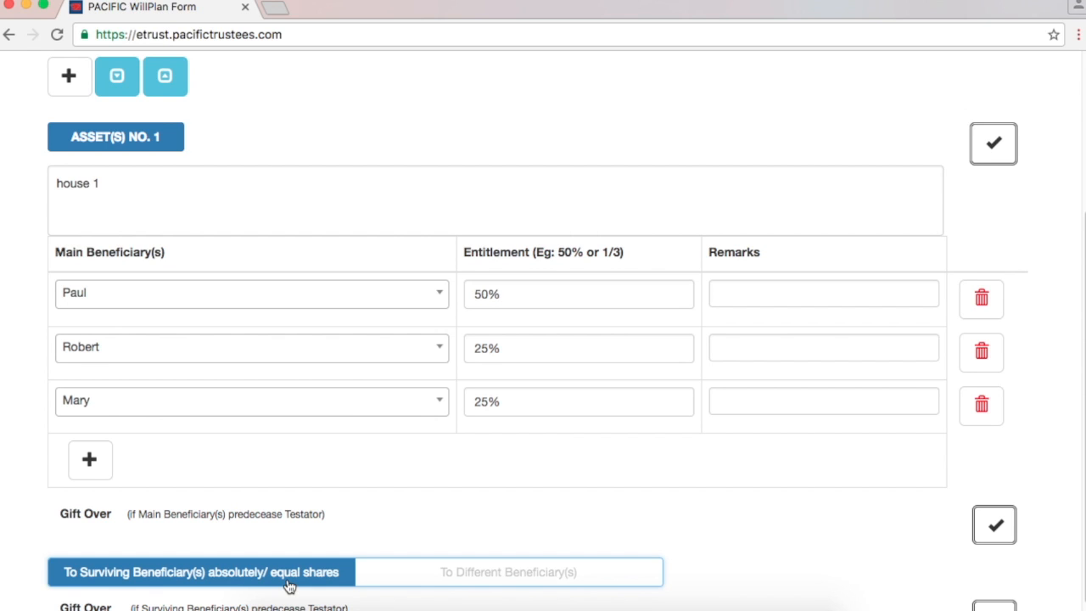
pyautogui.click(487, 574)
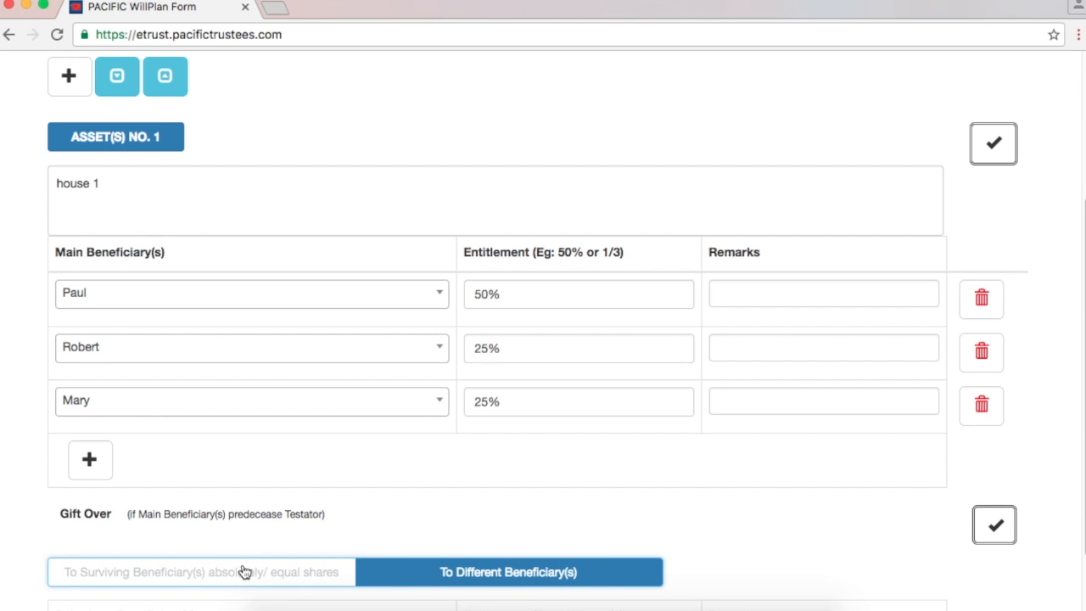
pyautogui.click(194, 575)
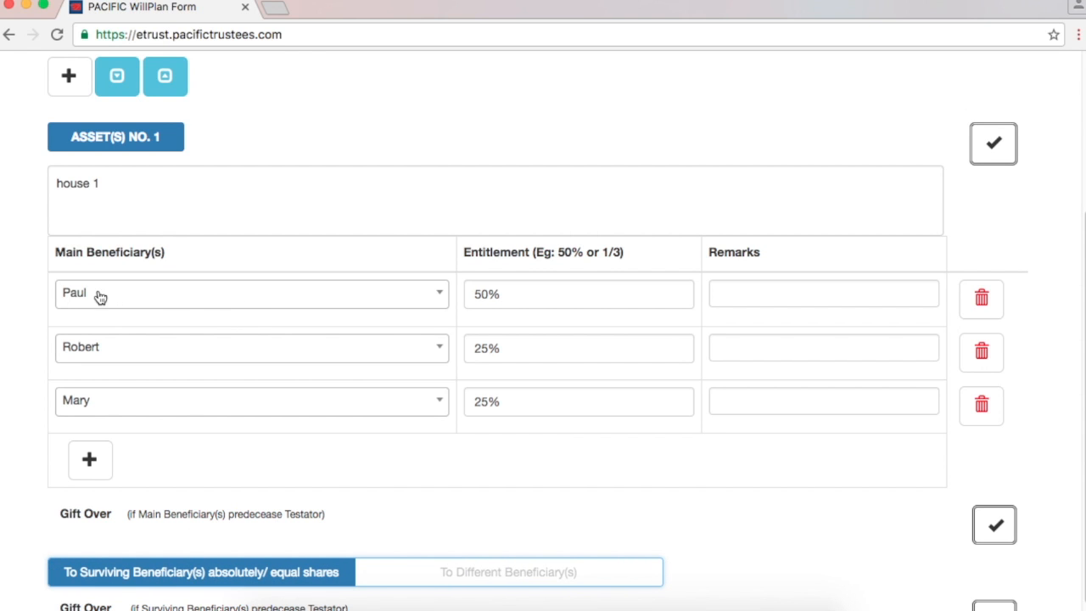
pyautogui.moveTo(516, 293); pyautogui.dragTo(483, 294)
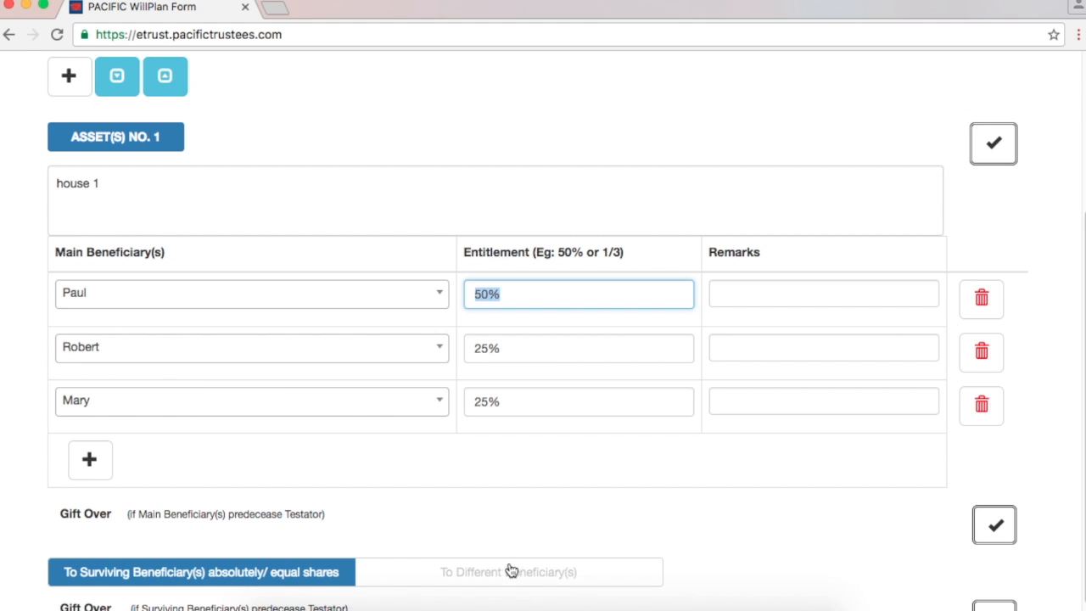
pyautogui.click(545, 574)
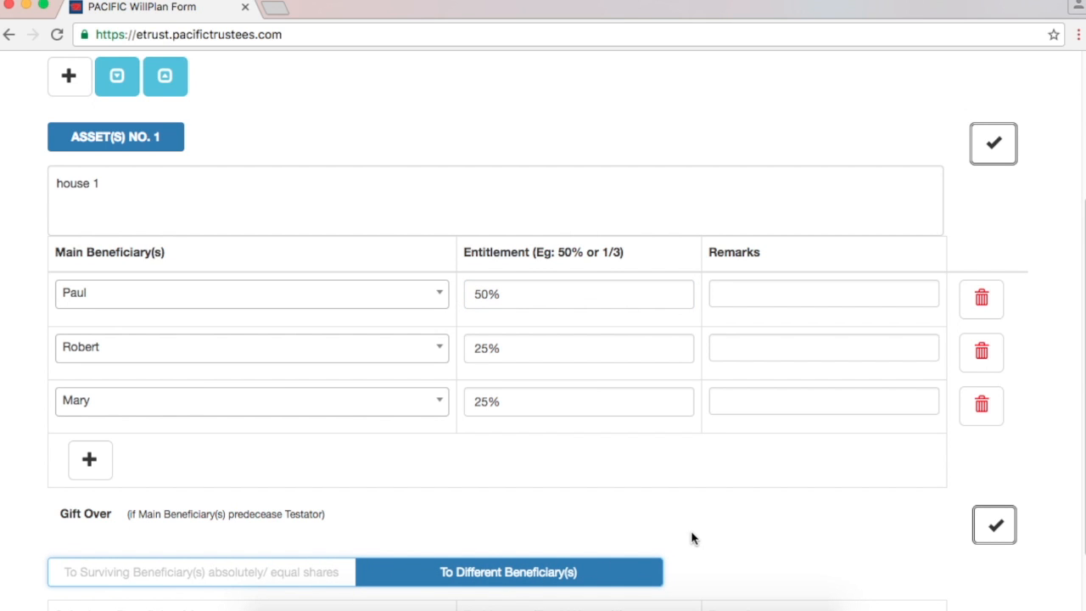
pyautogui.scroll(-2, 543, 331)
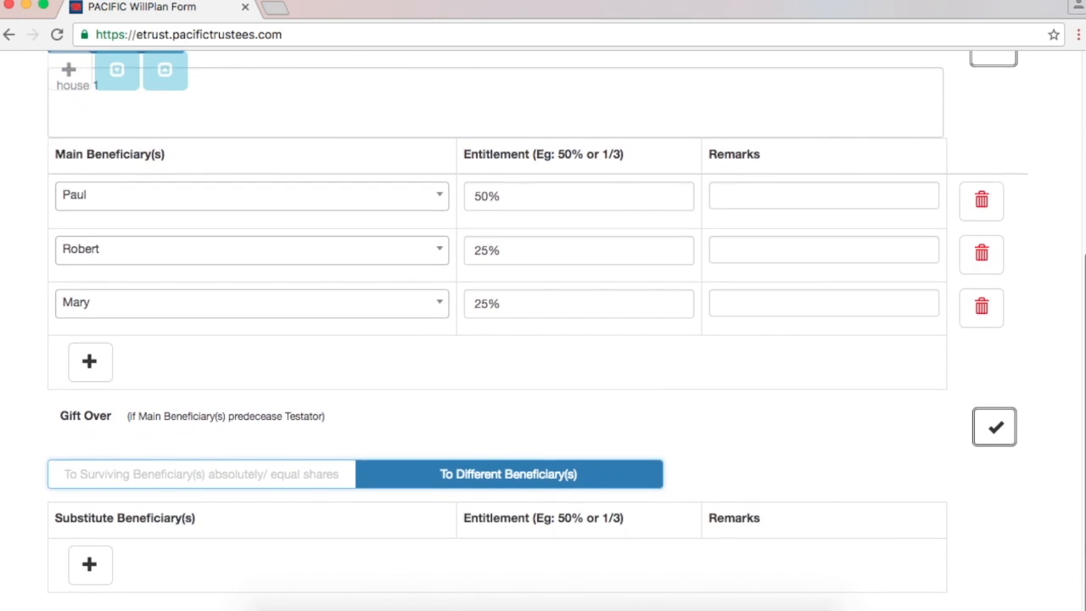
# Step: Drop the substitute beneficiary row and choose survivors absolutely in equal shares
pyautogui.click(89, 564)
pyautogui.click(217, 564)
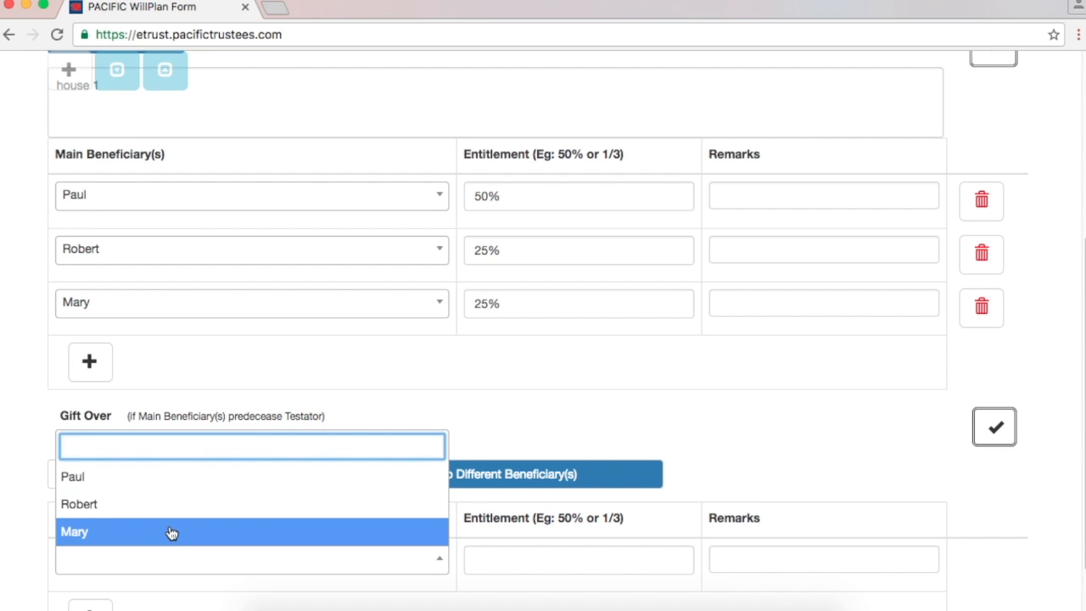
pyautogui.click(390, 459)
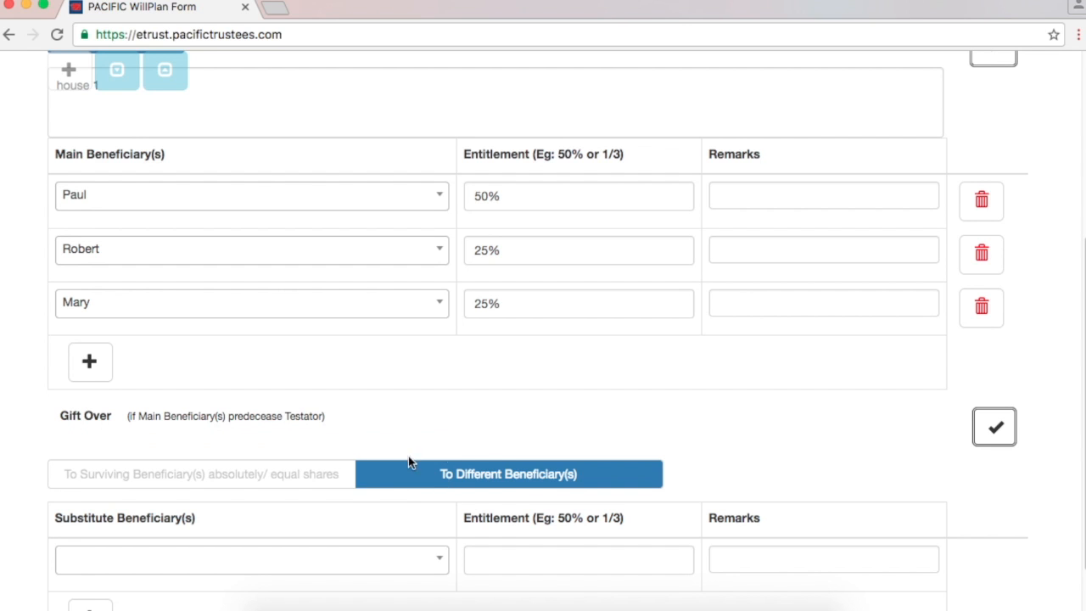
pyautogui.click(235, 480)
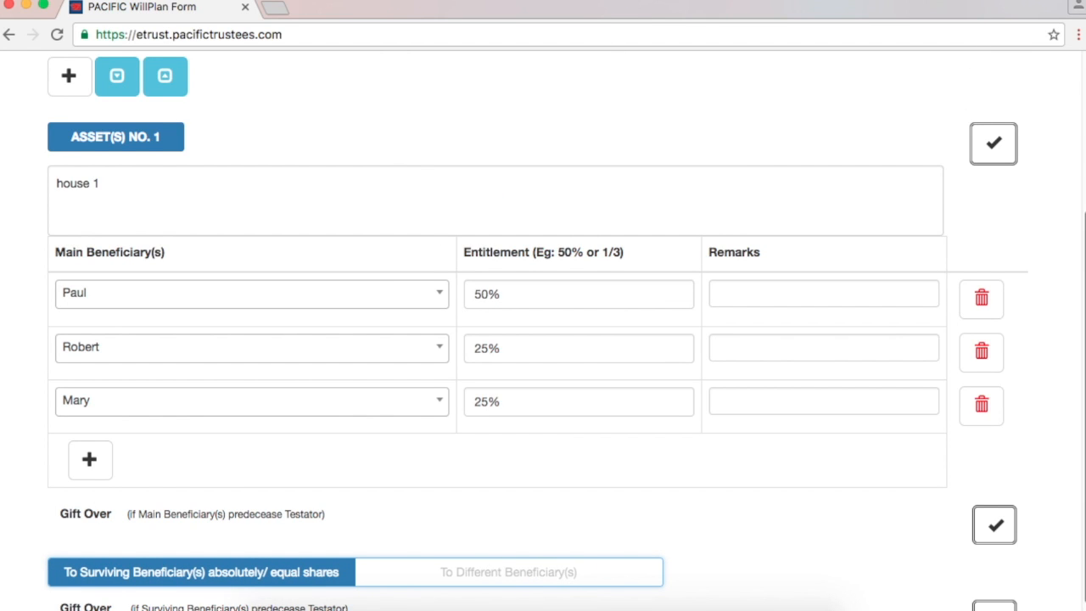
pyautogui.scroll(-1, 1084, 491)
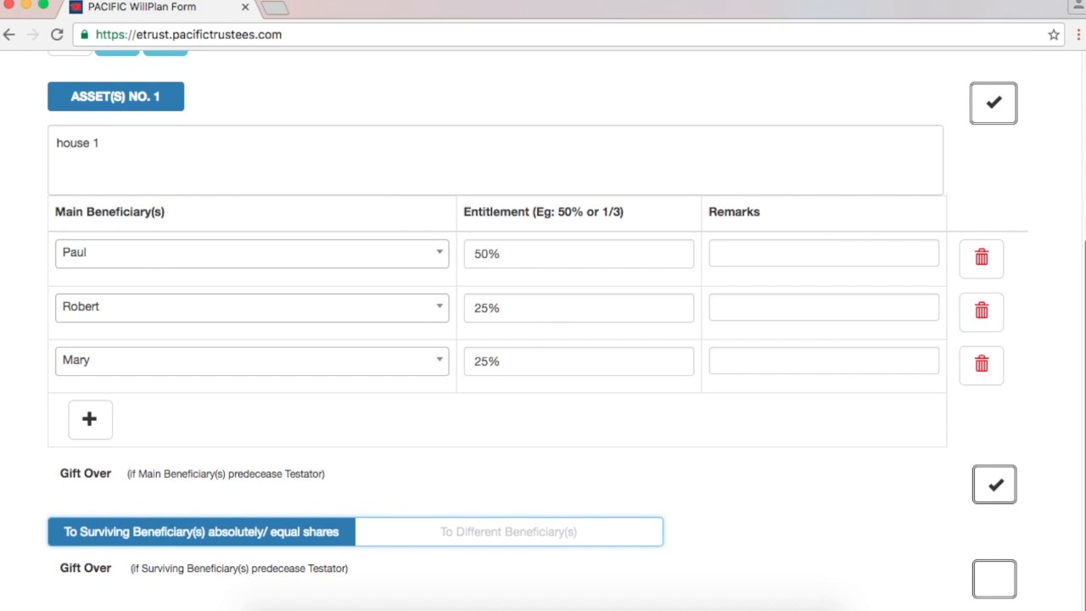
pyautogui.scroll(1, 542, 339)
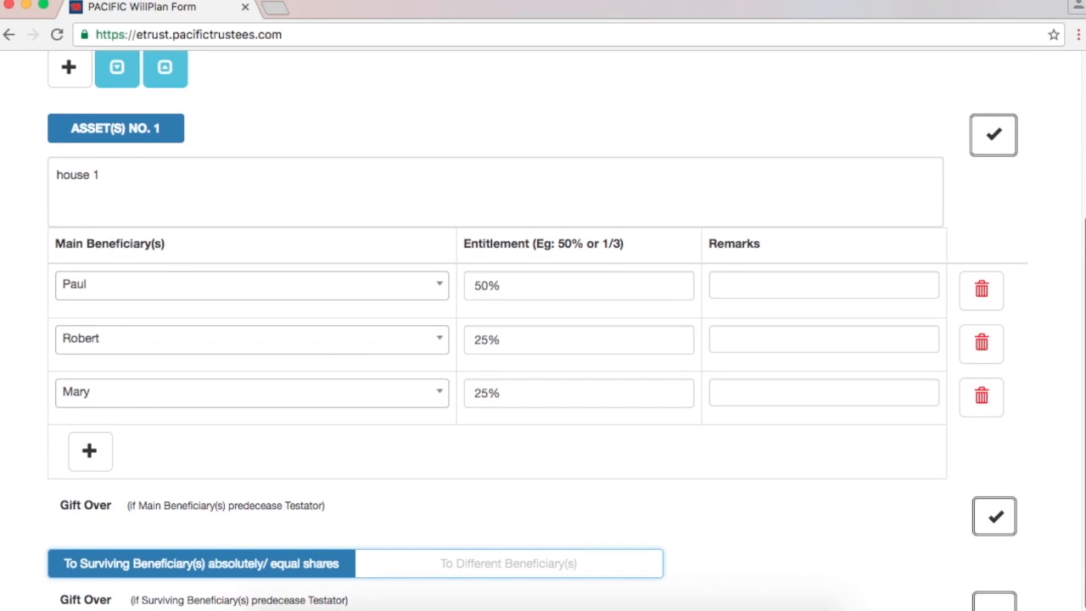
pyautogui.scroll(1, 509, 276)
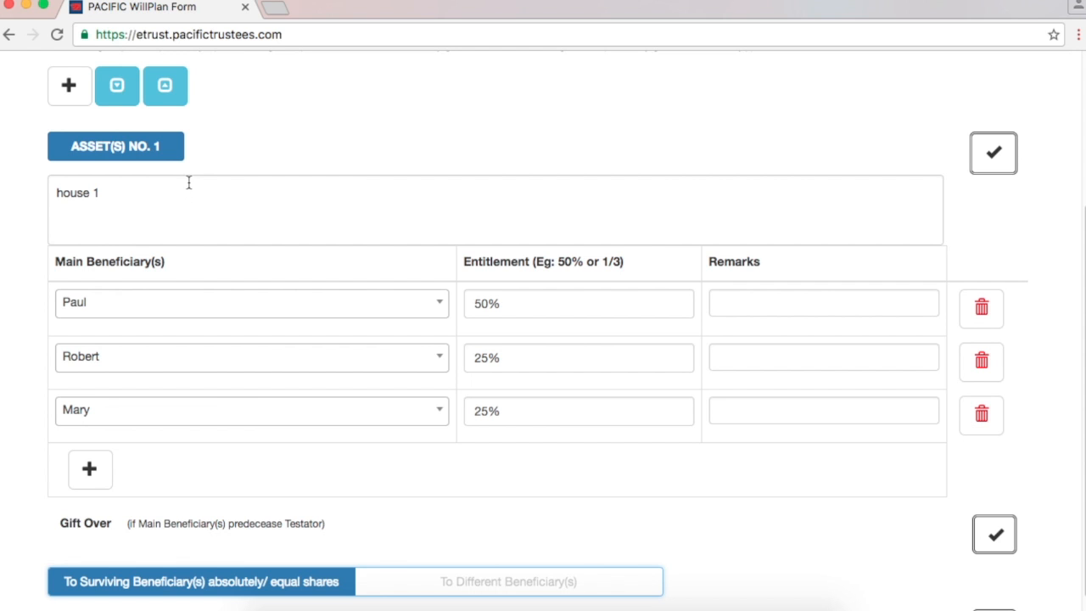
pyautogui.scroll(2, 543, 254)
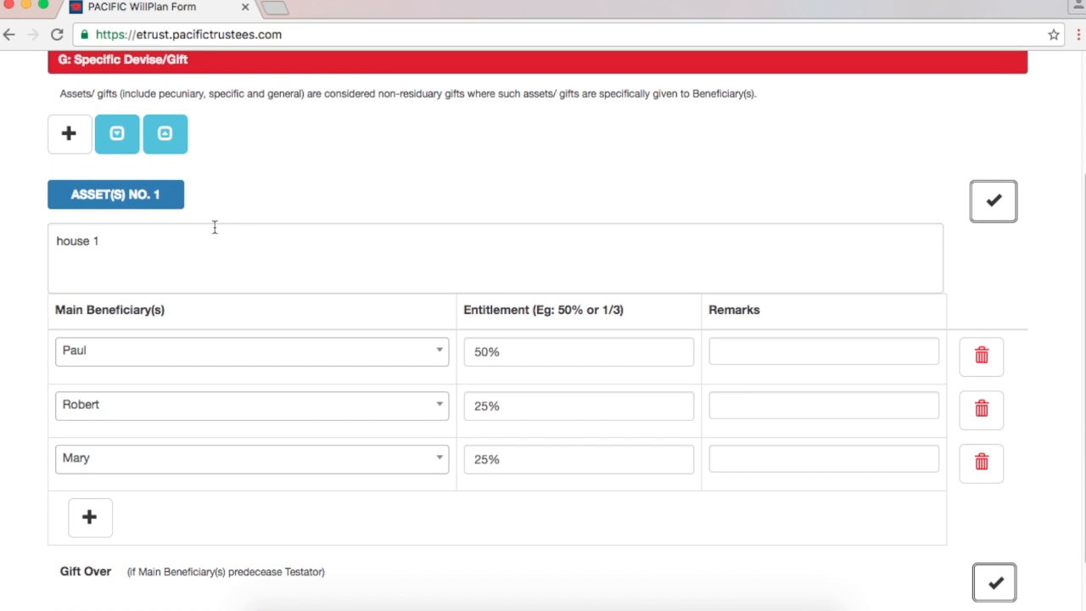
pyautogui.click(74, 144)
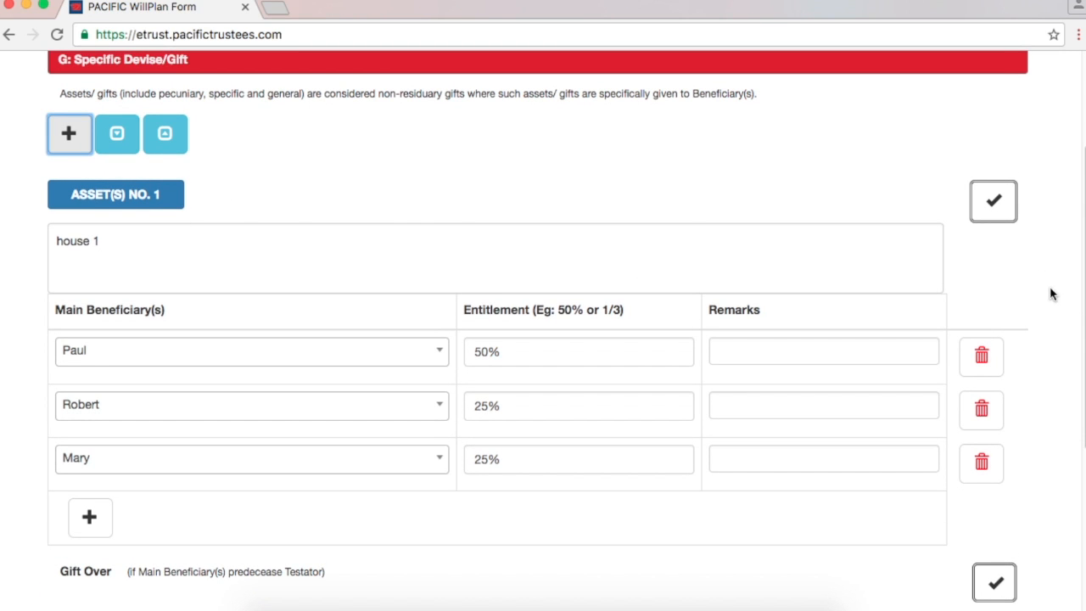
pyautogui.click(134, 505)
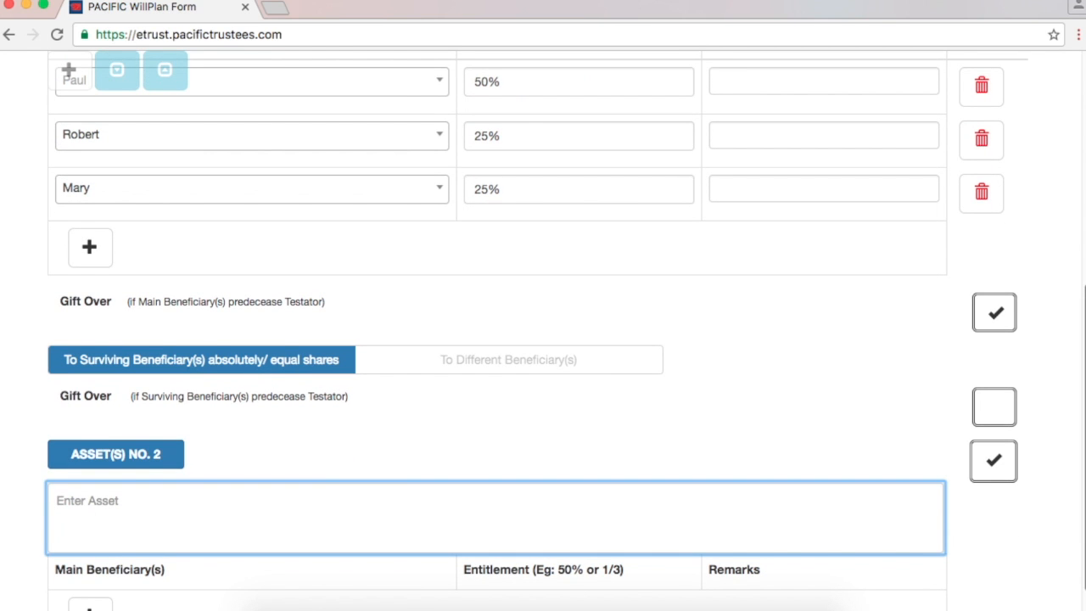
pyautogui.scroll(-2, 339, 518)
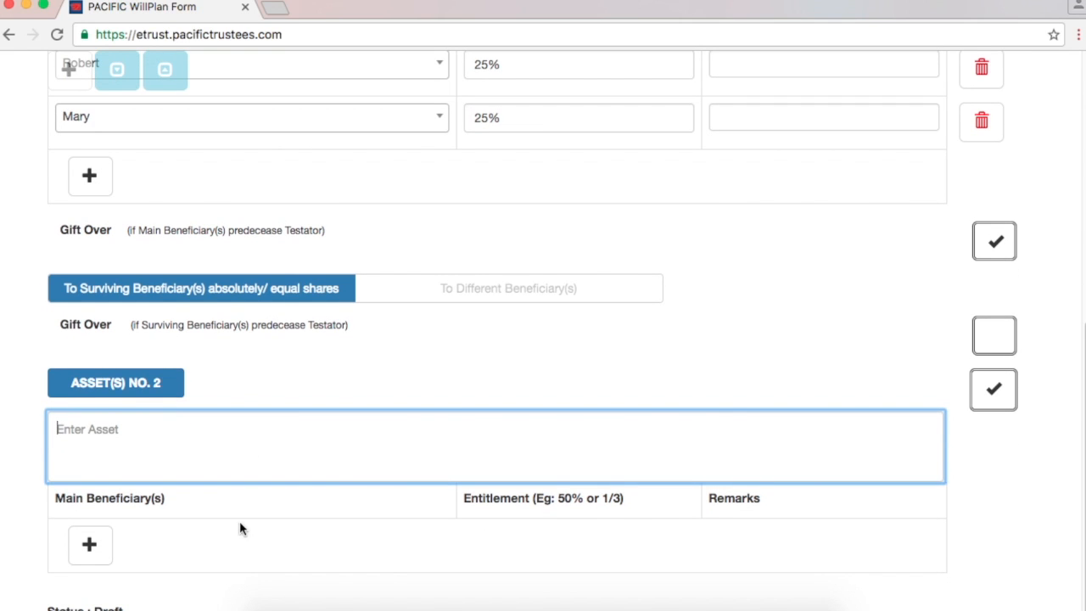
pyautogui.click(89, 544)
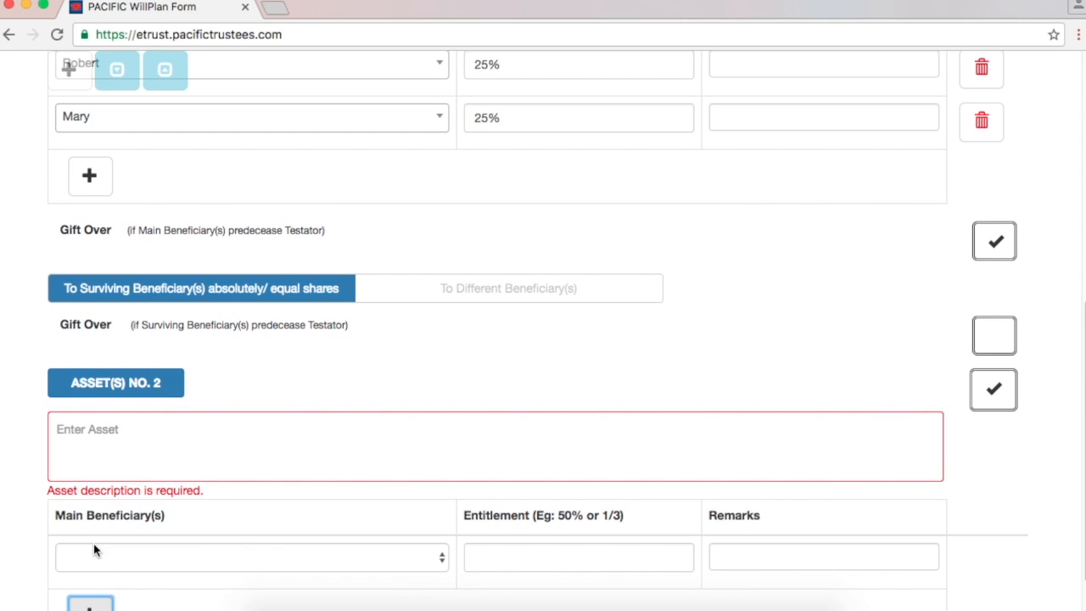
pyautogui.click(296, 560)
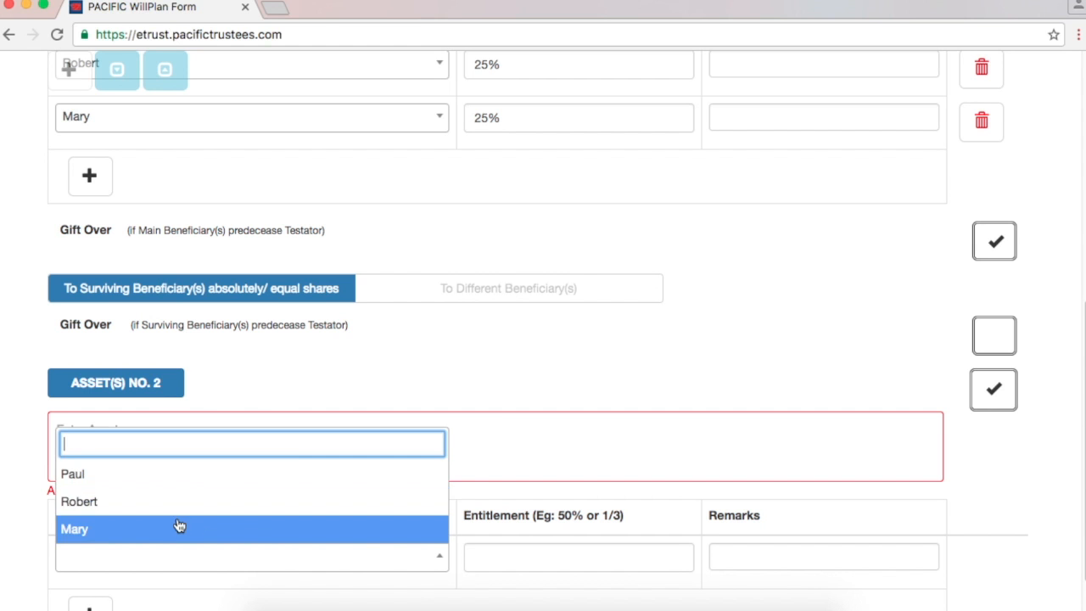
pyautogui.click(494, 559)
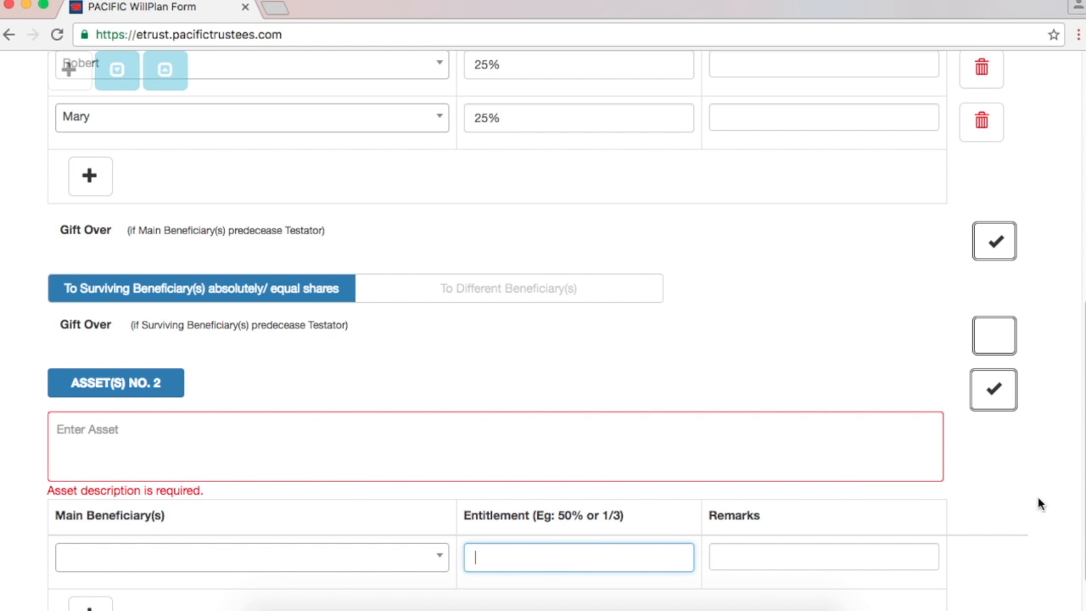
pyautogui.scroll(-2, 1041, 504)
pyautogui.scroll(1, 238, 247)
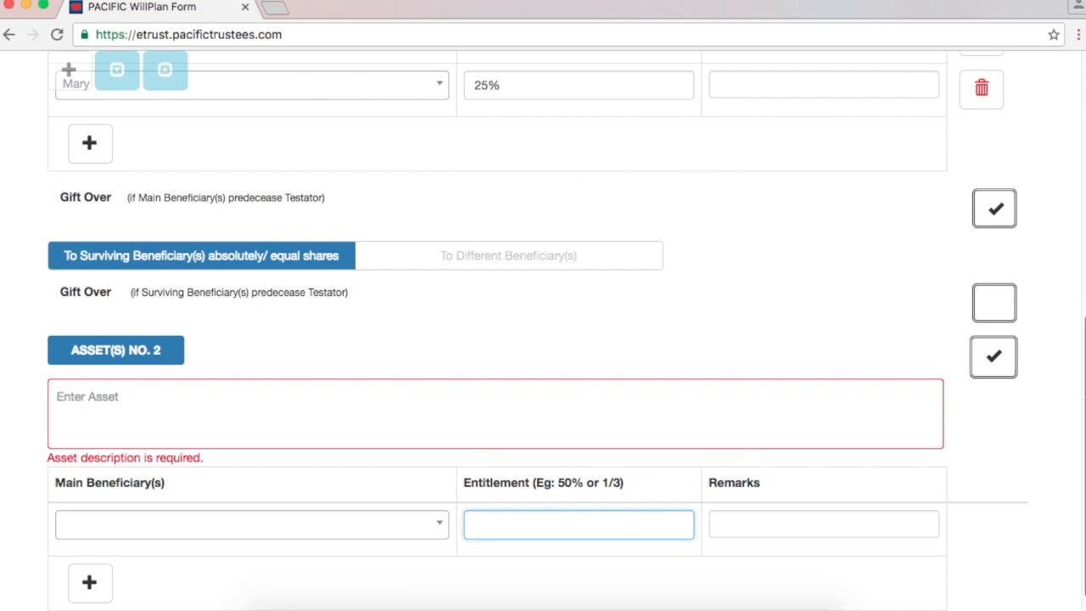
pyautogui.scroll(1, 1035, 399)
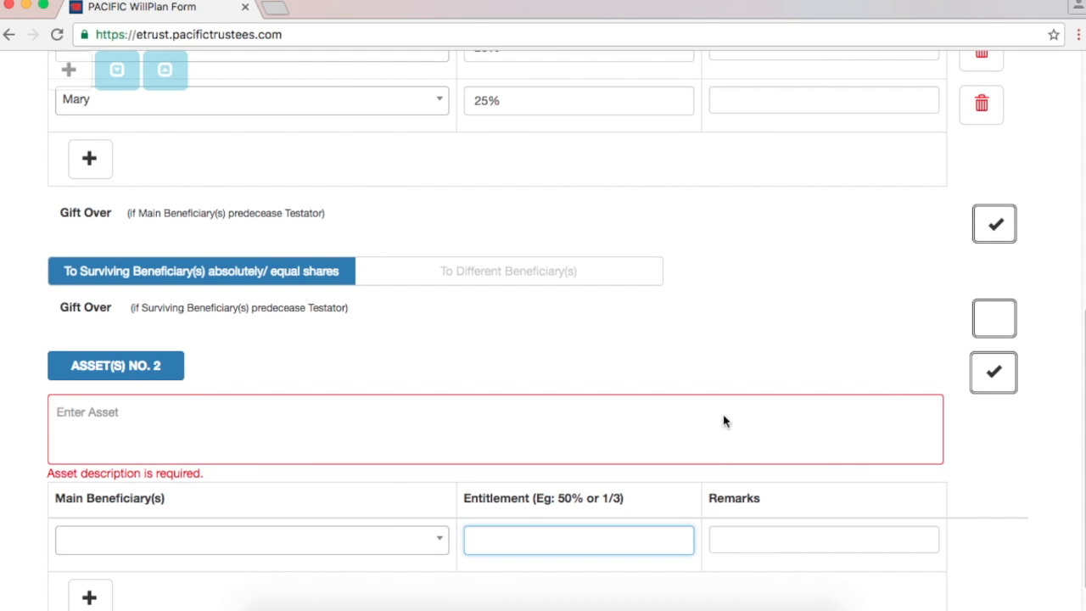
pyautogui.click(994, 373)
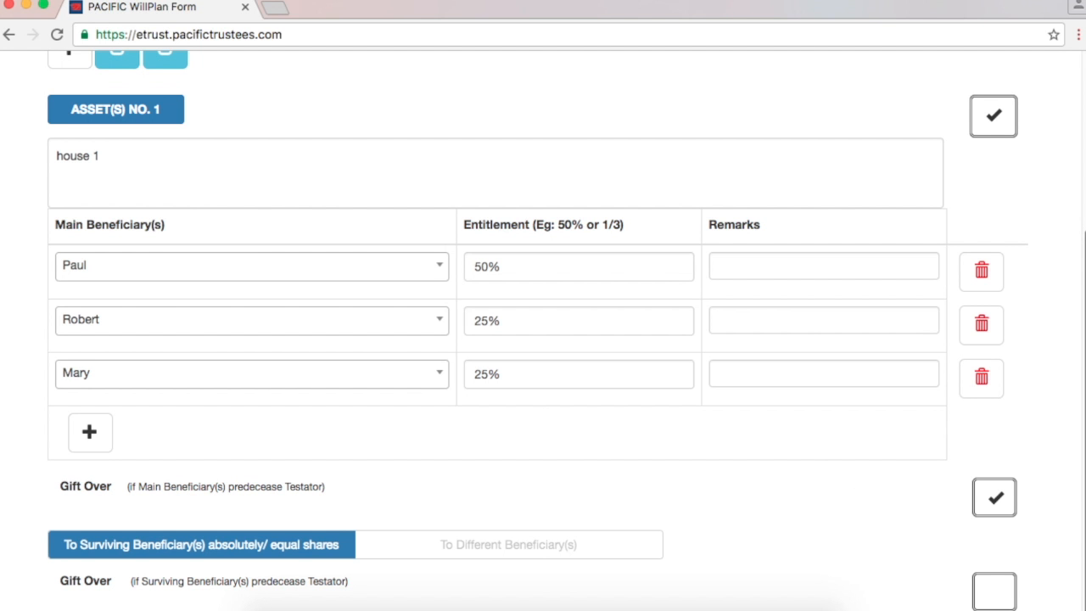
# Step: Go to section H: Residuary Gift (08/13), briefly returning to section G on the way
pyautogui.scroll(2, 964, 351)
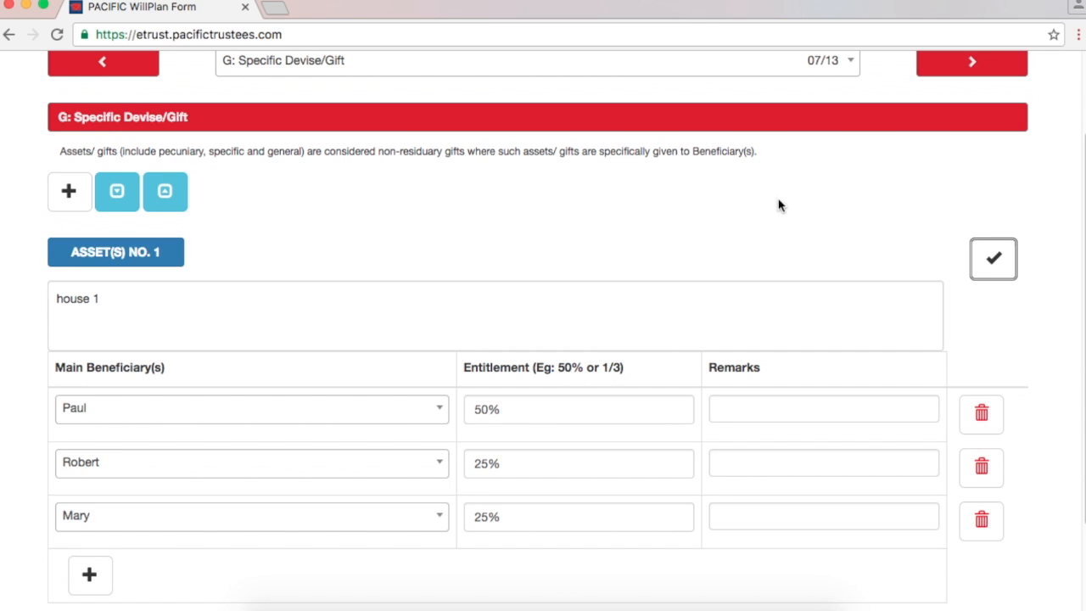
pyautogui.scroll(2, 981, 207)
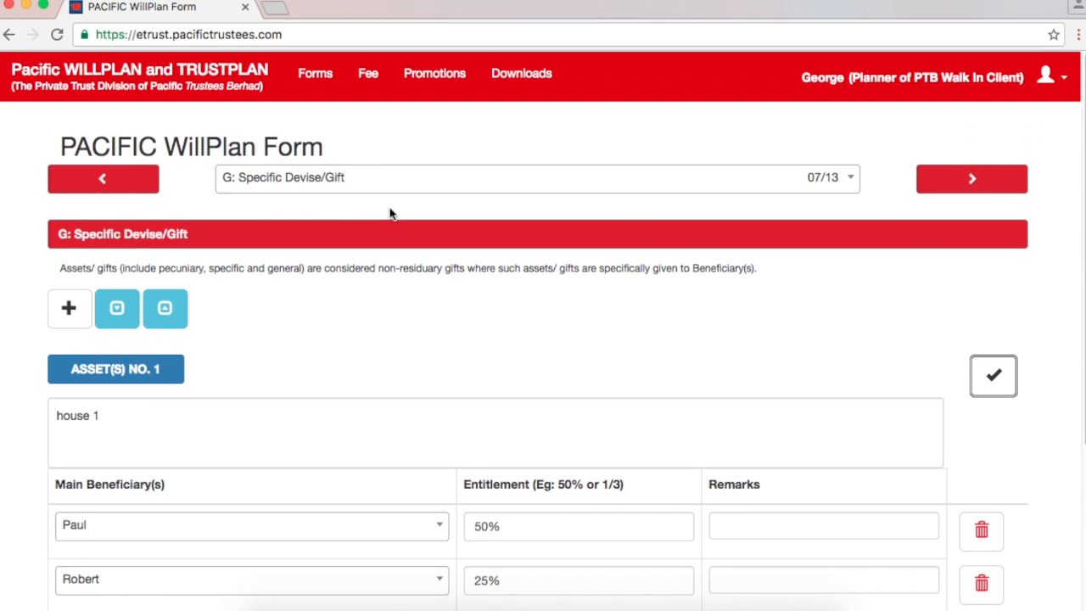
pyautogui.click(955, 184)
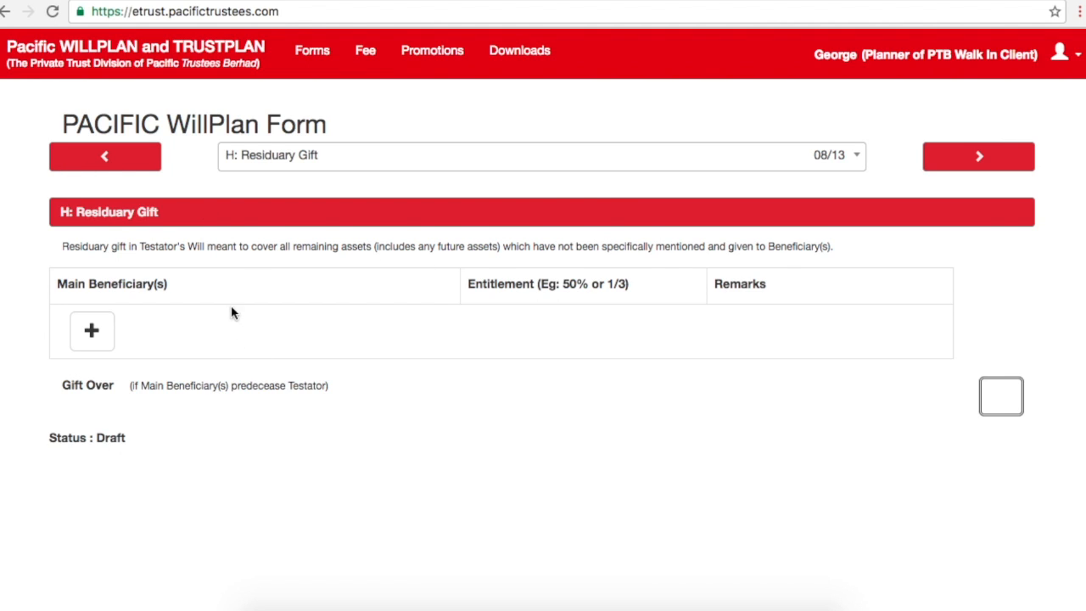
pyautogui.click(125, 168)
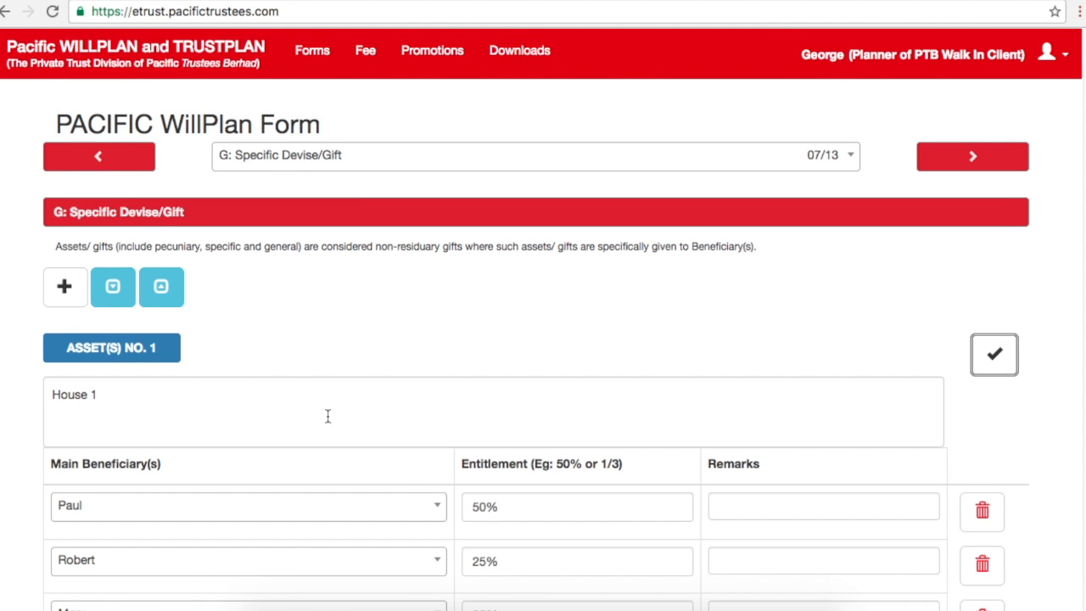
pyautogui.click(941, 163)
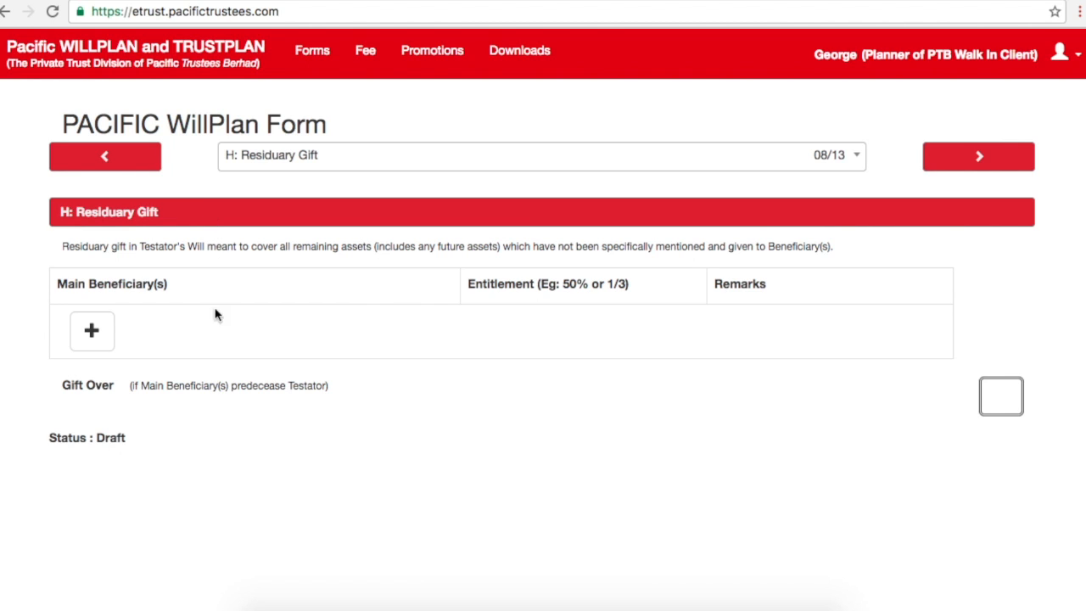
# Step: Add three residuary beneficiaries with entitlements of 40%, 30% and 30%
pyautogui.click(103, 329)
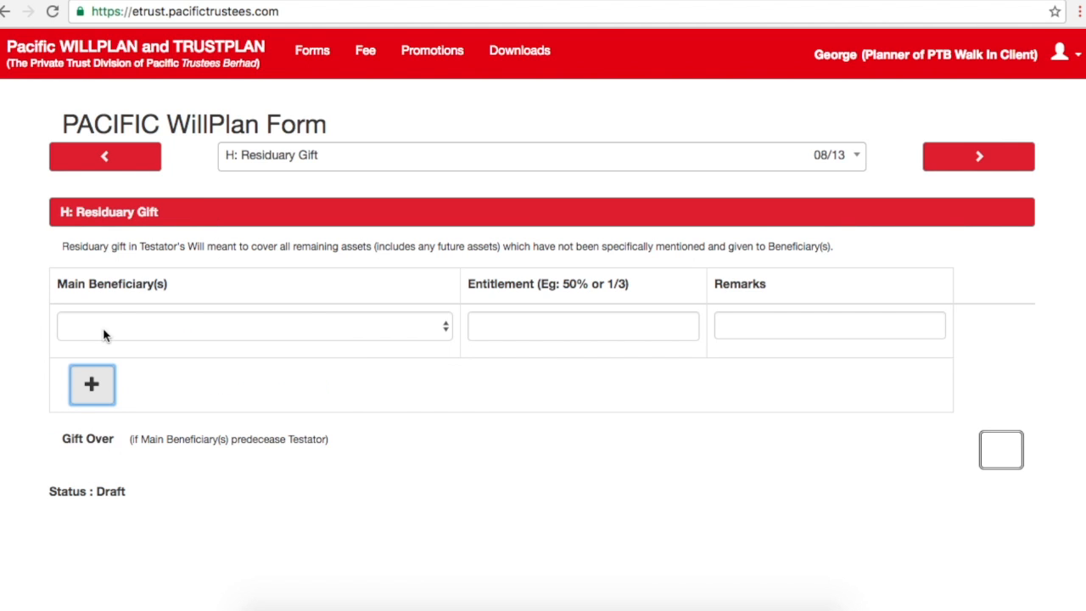
pyautogui.click(423, 330)
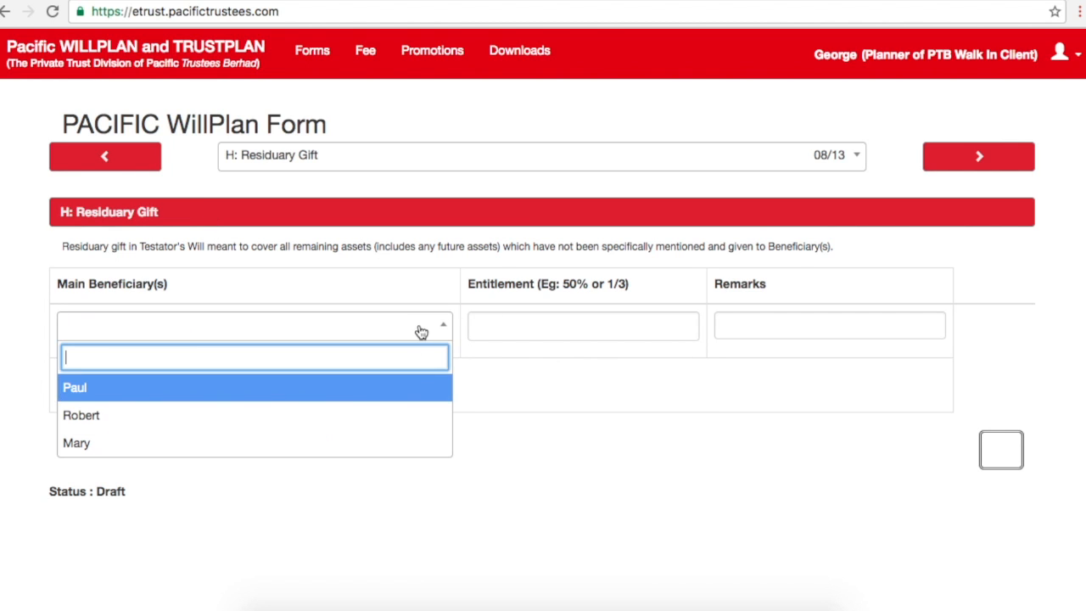
pyautogui.click(333, 388)
pyautogui.click(556, 322)
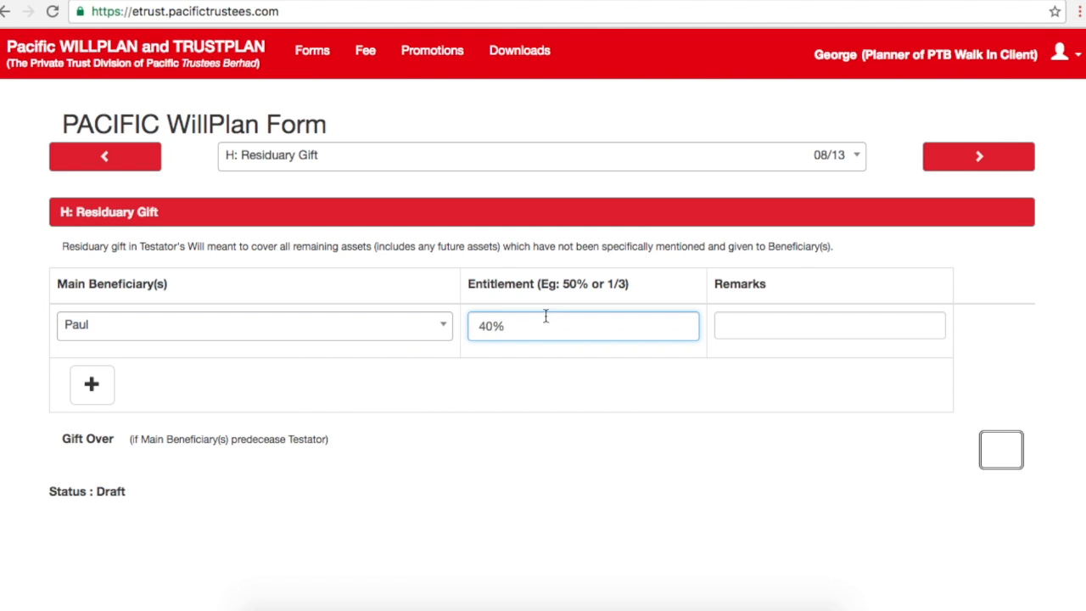
pyautogui.click(115, 389)
pyautogui.click(134, 391)
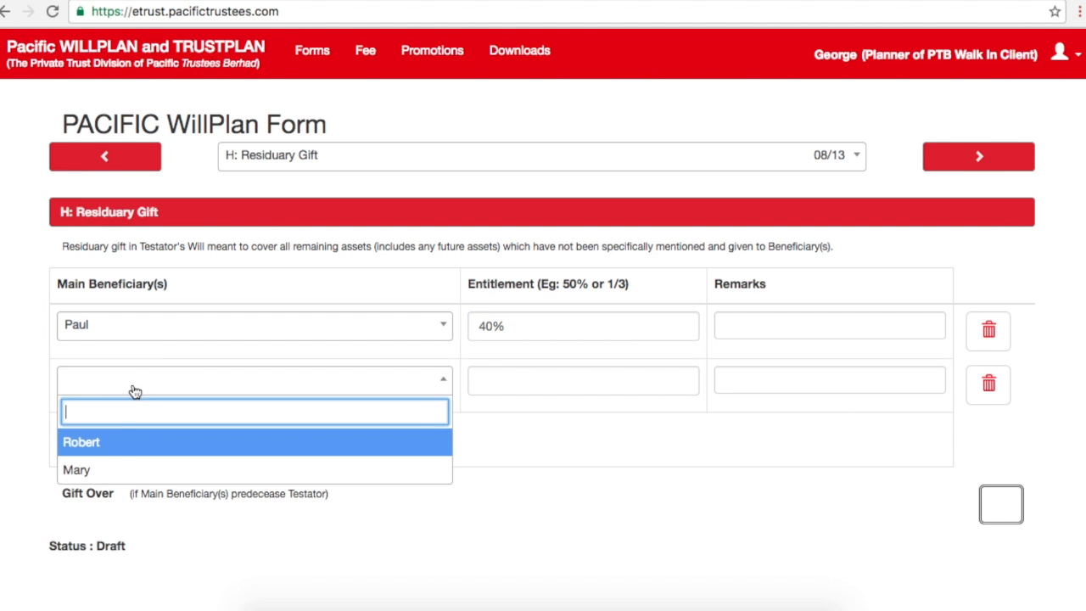
pyautogui.click(119, 442)
pyautogui.click(533, 379)
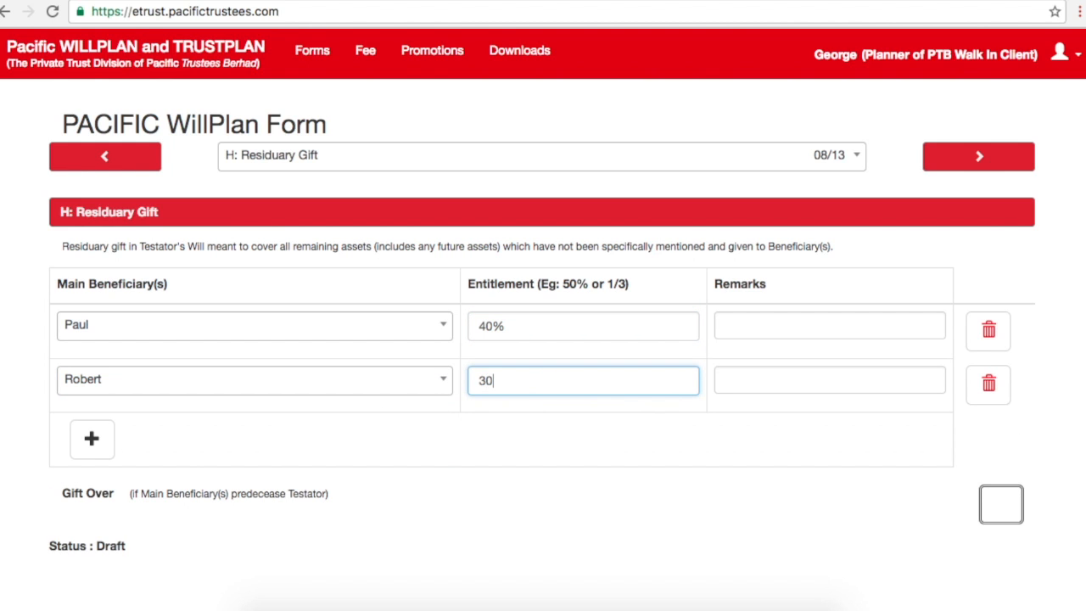
pyautogui.click(95, 434)
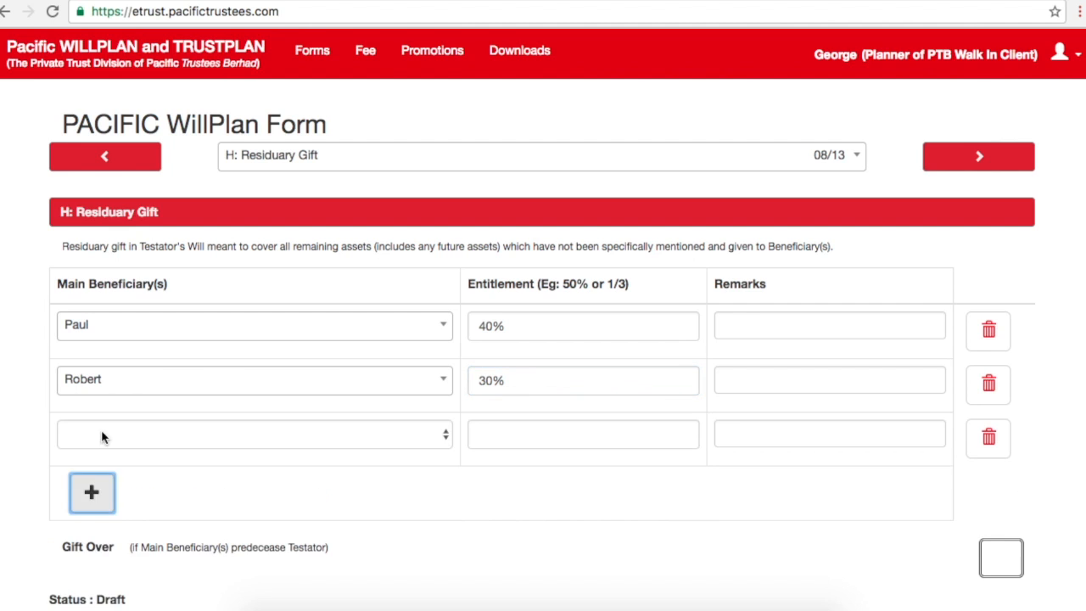
pyautogui.click(106, 437)
pyautogui.click(96, 502)
pyautogui.click(471, 429)
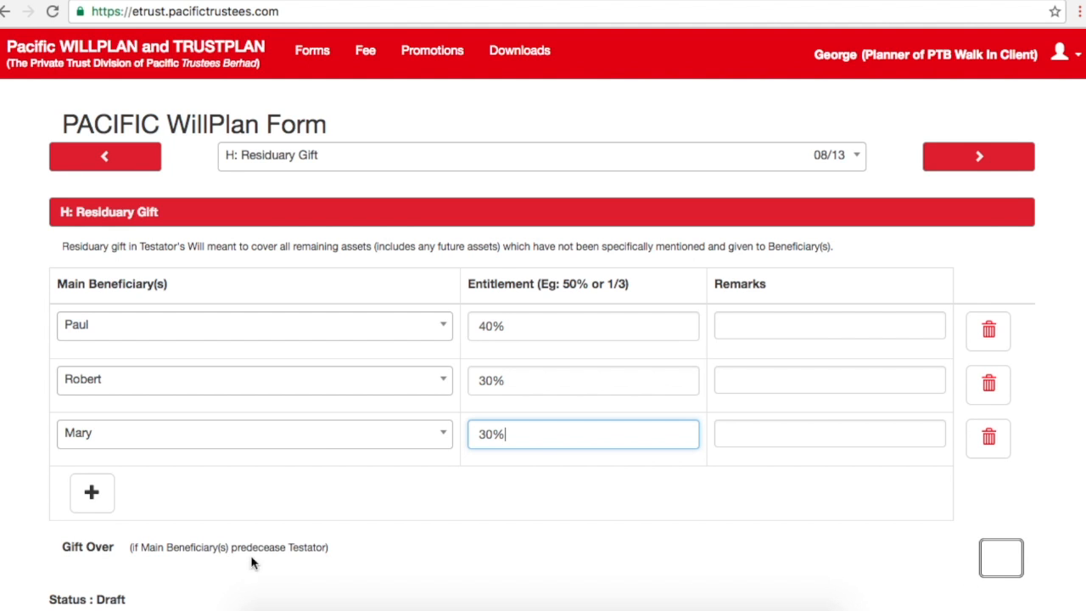
# Step: Enable a gift over to the surviving beneficiaries in equal shares, then continue to section I
pyautogui.click(994, 570)
pyautogui.click(222, 605)
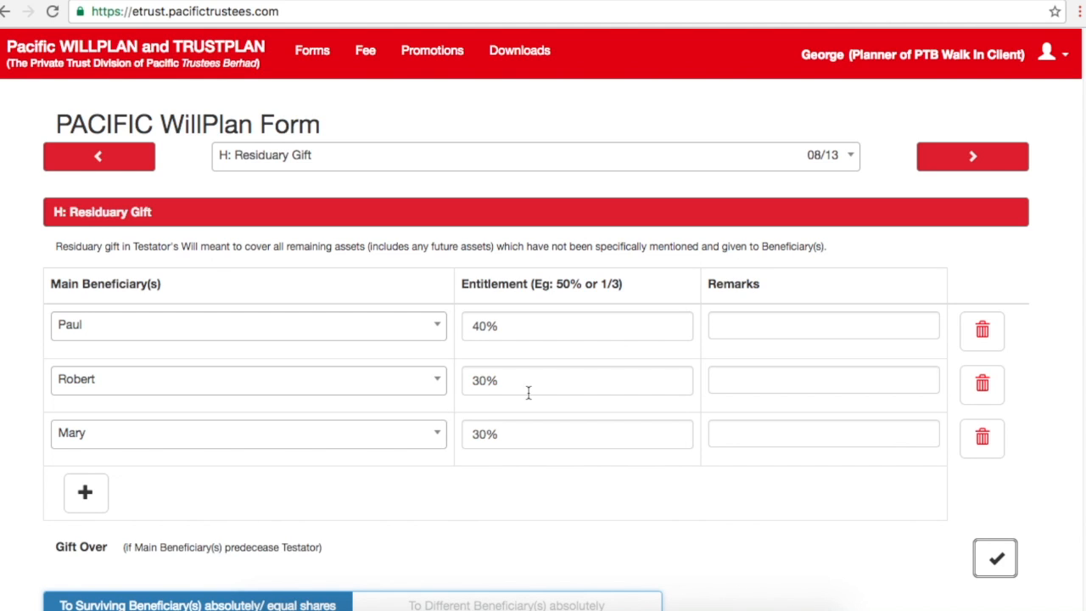
pyautogui.moveTo(517, 386); pyautogui.dragTo(474, 383)
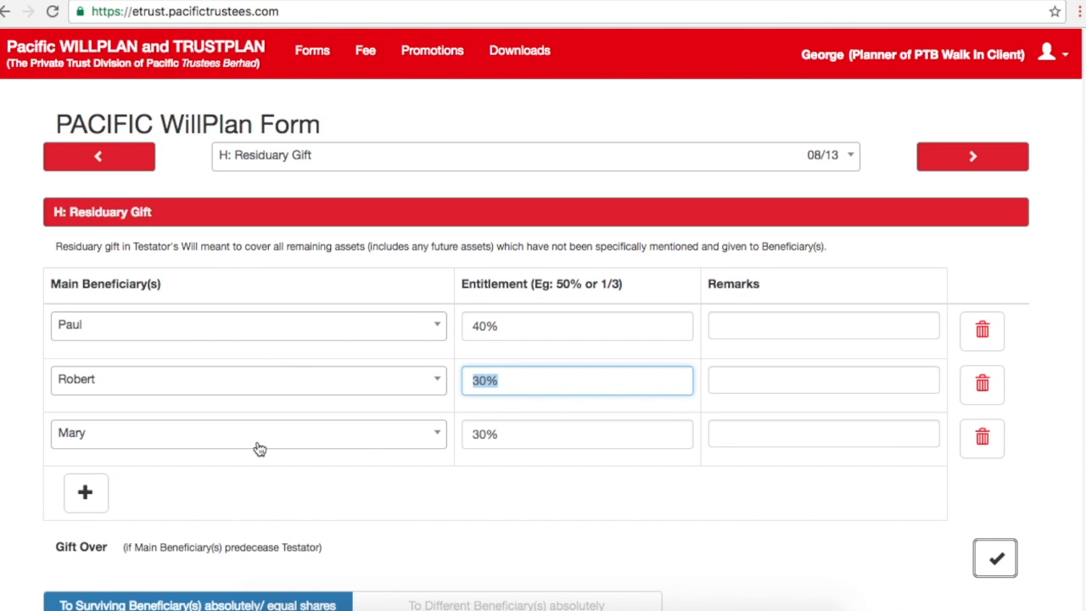
pyautogui.click(678, 533)
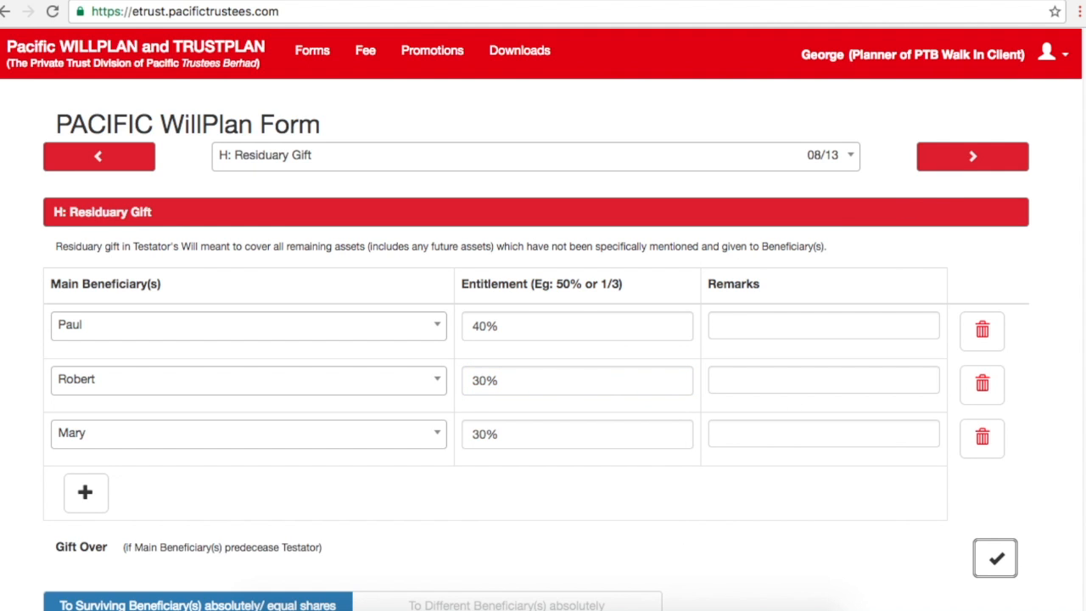
pyautogui.scroll(-1, 543, 319)
pyautogui.scroll(1, 543, 319)
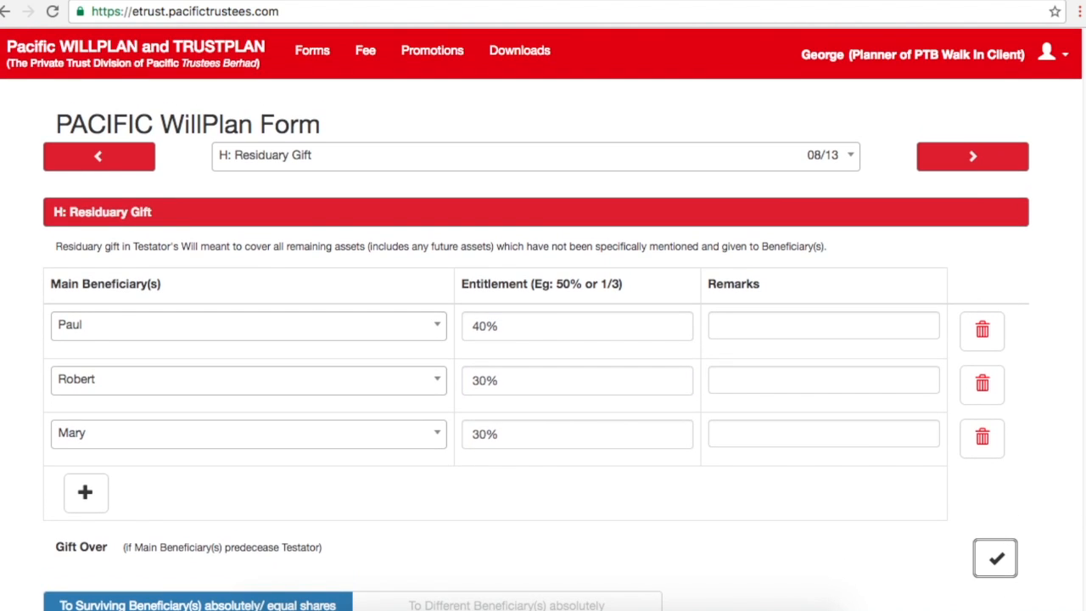
pyautogui.click(973, 161)
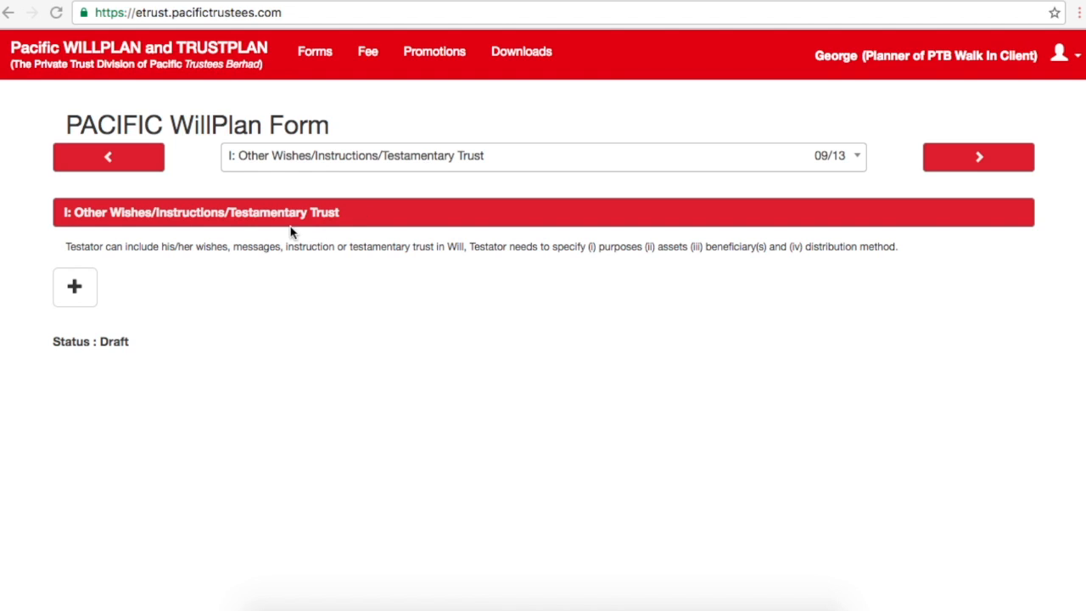
# Step: Enter wish No.1 'I hereby instruct that my body be cremated.' and continue to section J
pyautogui.click(74, 288)
pyautogui.click(356, 362)
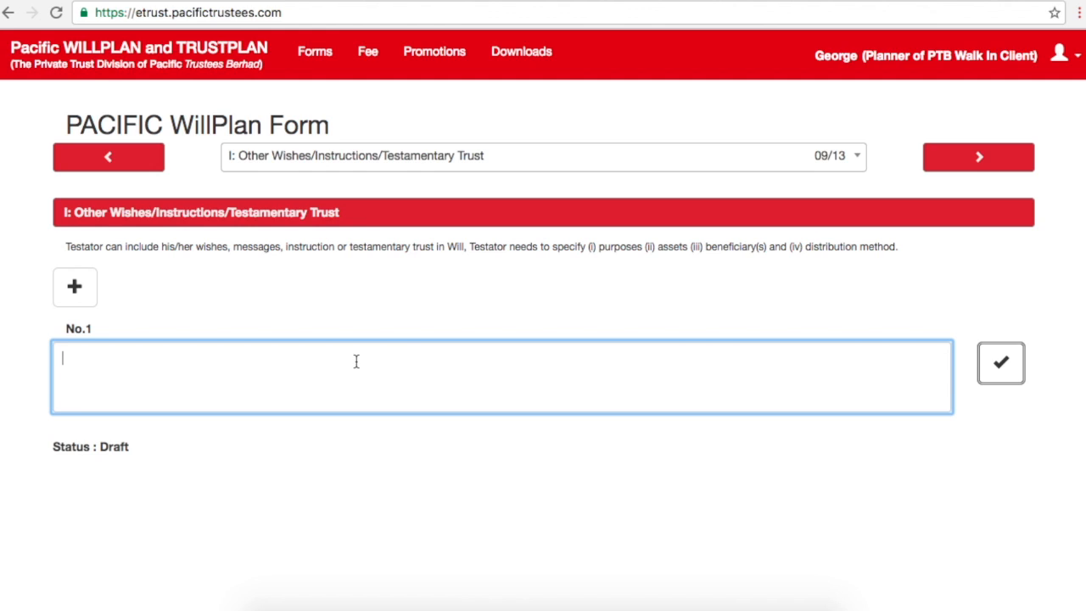
pyautogui.write('I hereby instruct that m')
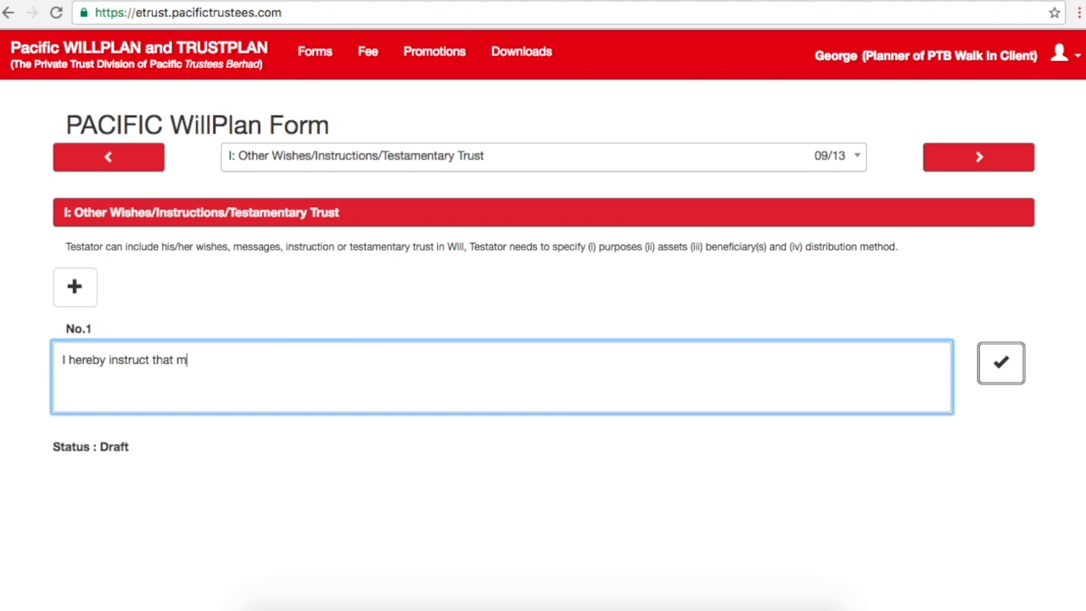
pyautogui.write('y body be cremated.')
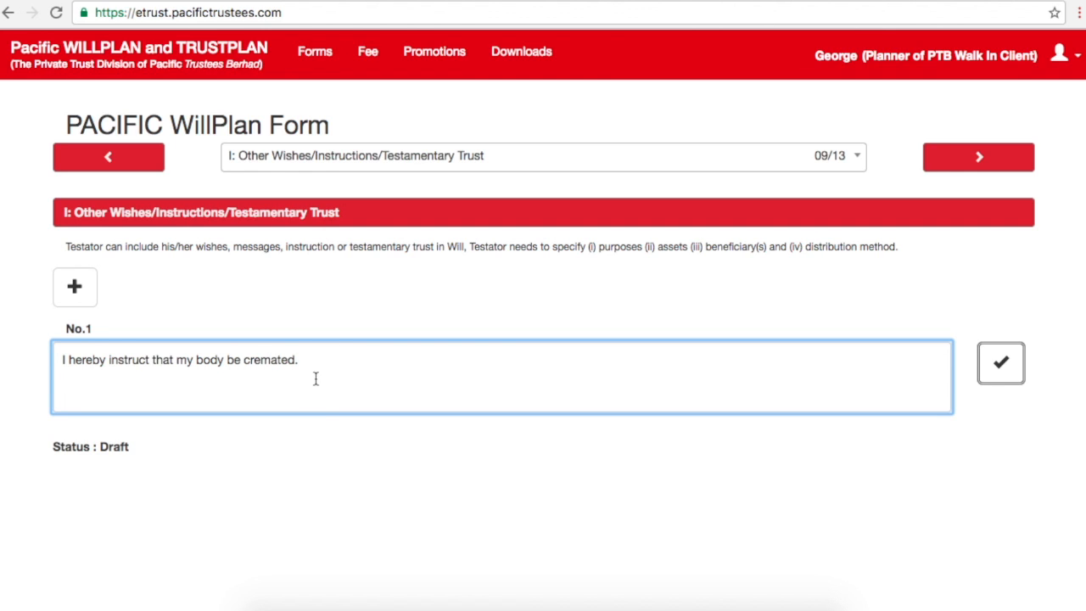
pyautogui.moveTo(315, 378); pyautogui.dragTo(56, 360)
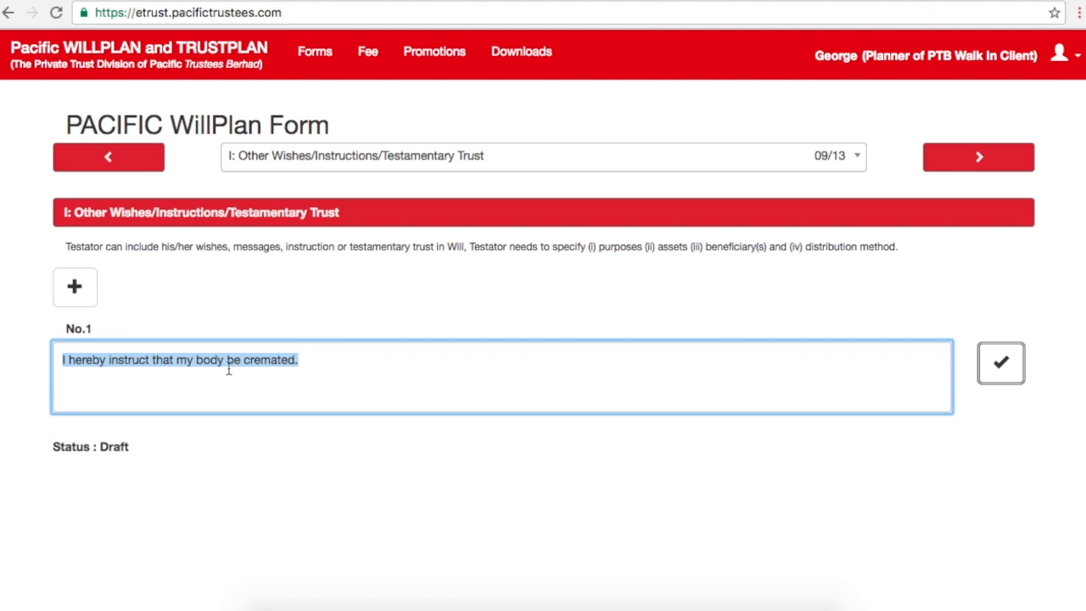
pyautogui.click(641, 381)
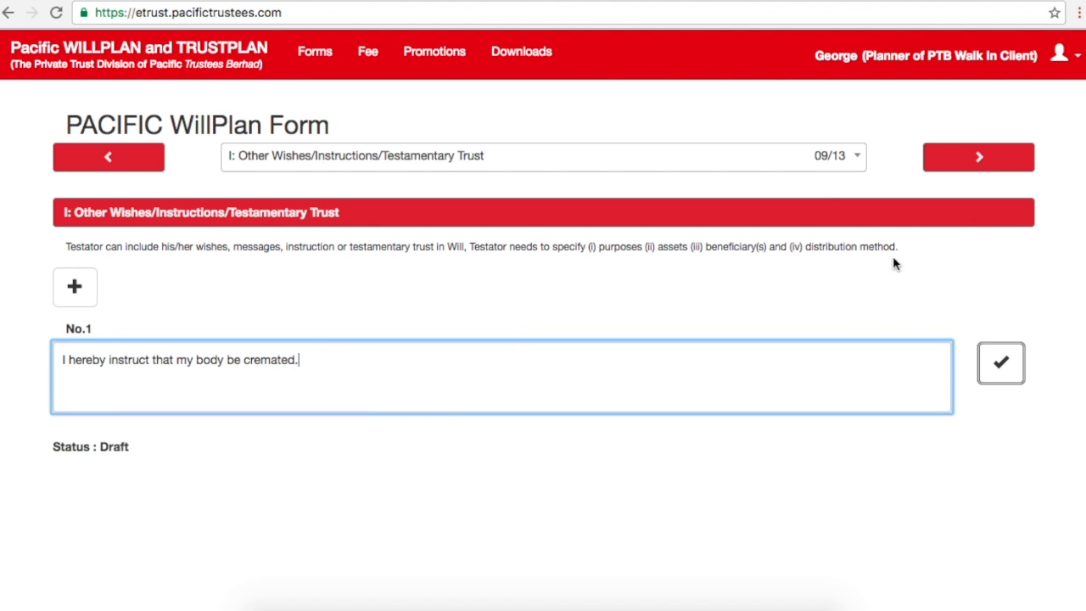
pyautogui.click(967, 159)
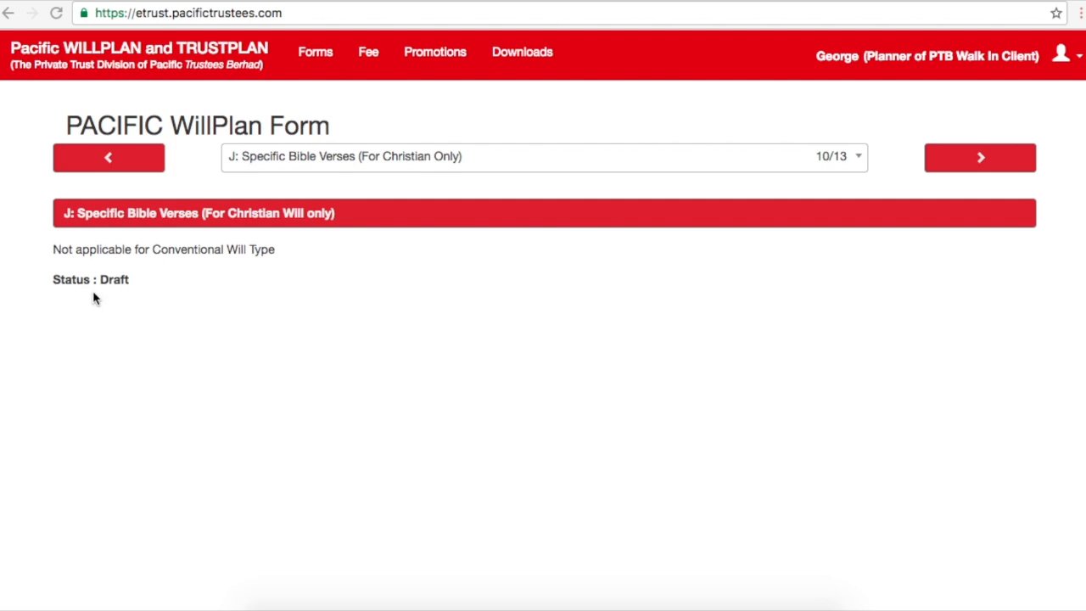
# Step: Skip the Specific Bible Verses section and advance to section K
pyautogui.click(984, 157)
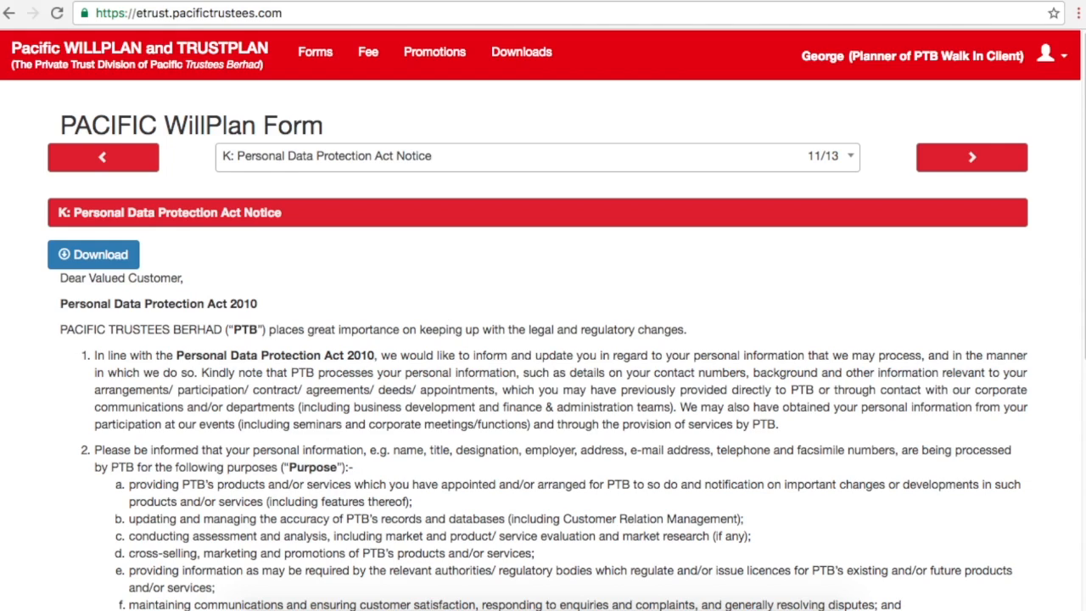
# Step: Tick 'I have read and agree' on the PDPA notice and continue to section L
pyautogui.scroll(-5, 1076, 412)
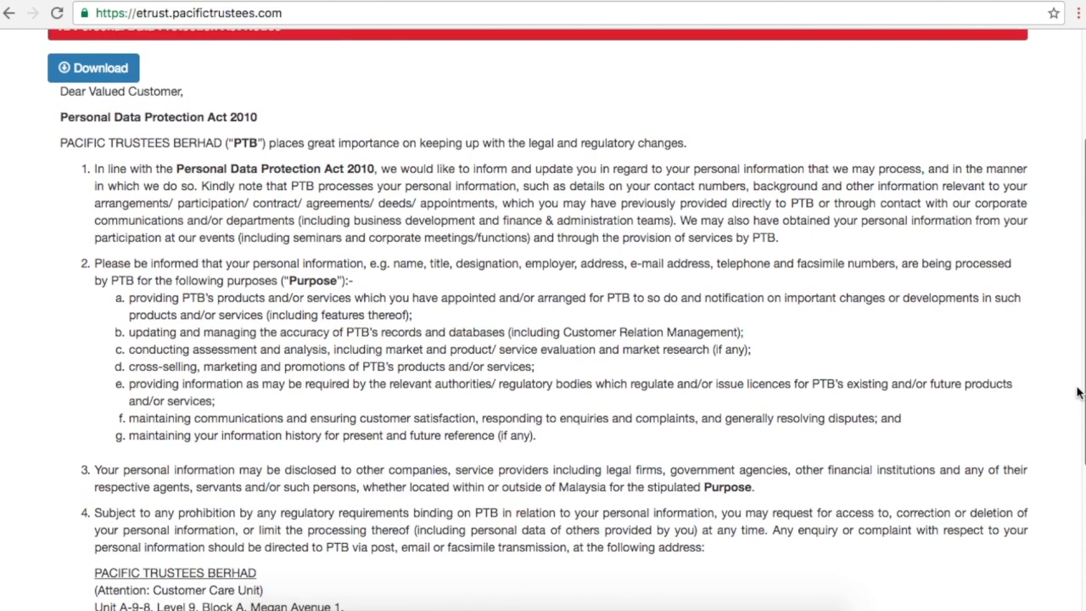
pyautogui.scroll(-5, 1075, 411)
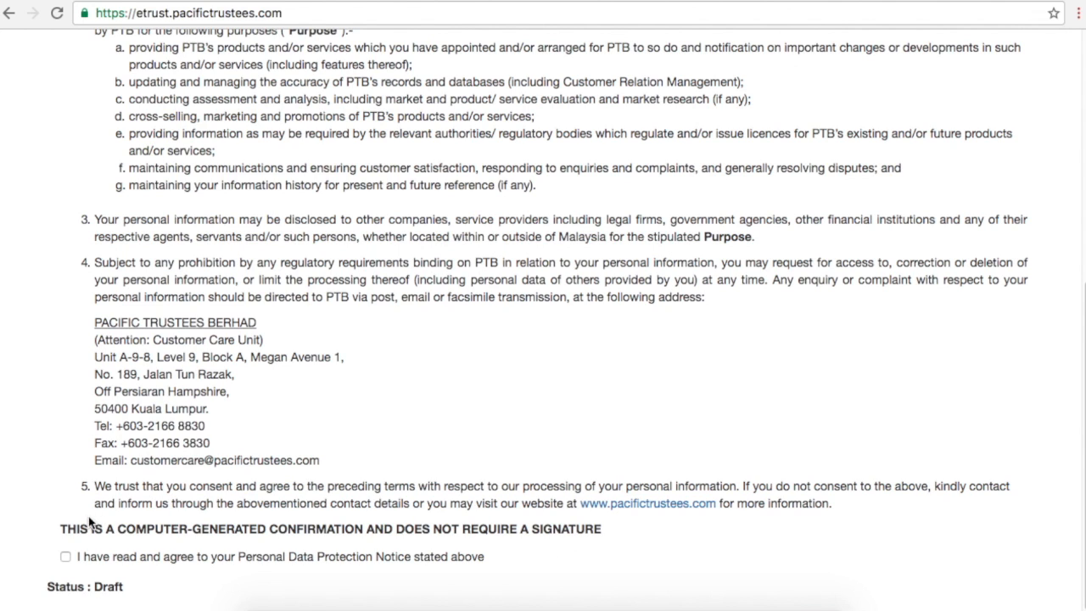
pyautogui.click(65, 559)
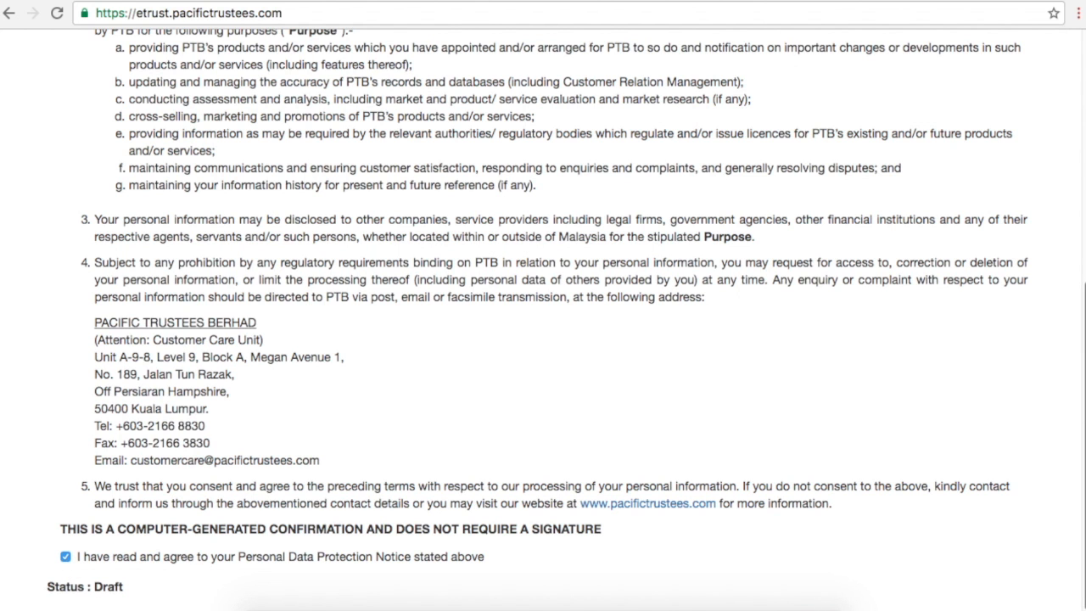
pyautogui.scroll(4, 543, 322)
pyautogui.scroll(5, 1040, 246)
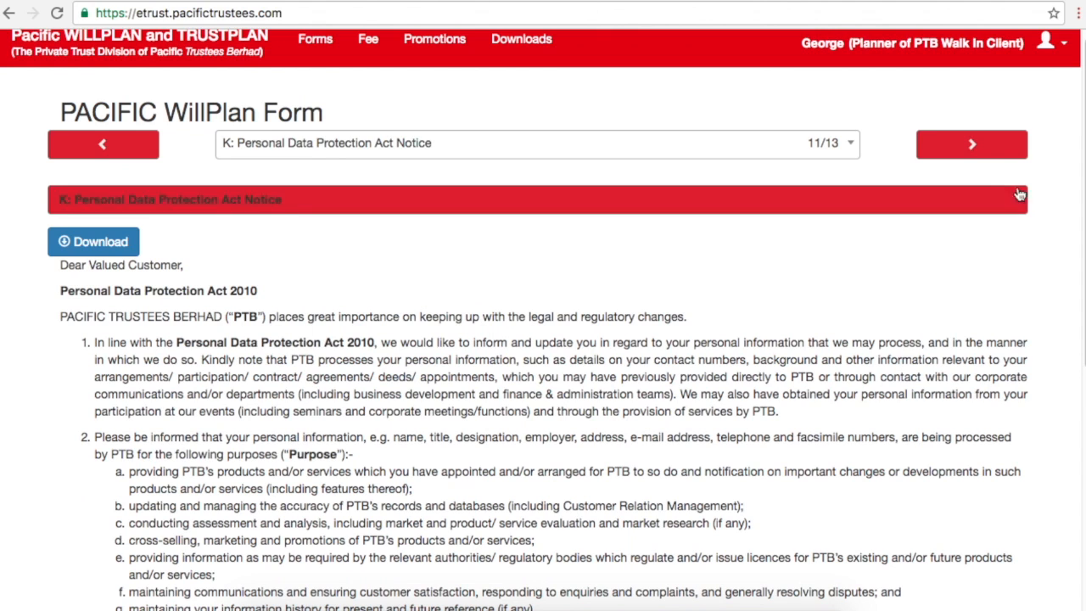
pyautogui.click(1006, 156)
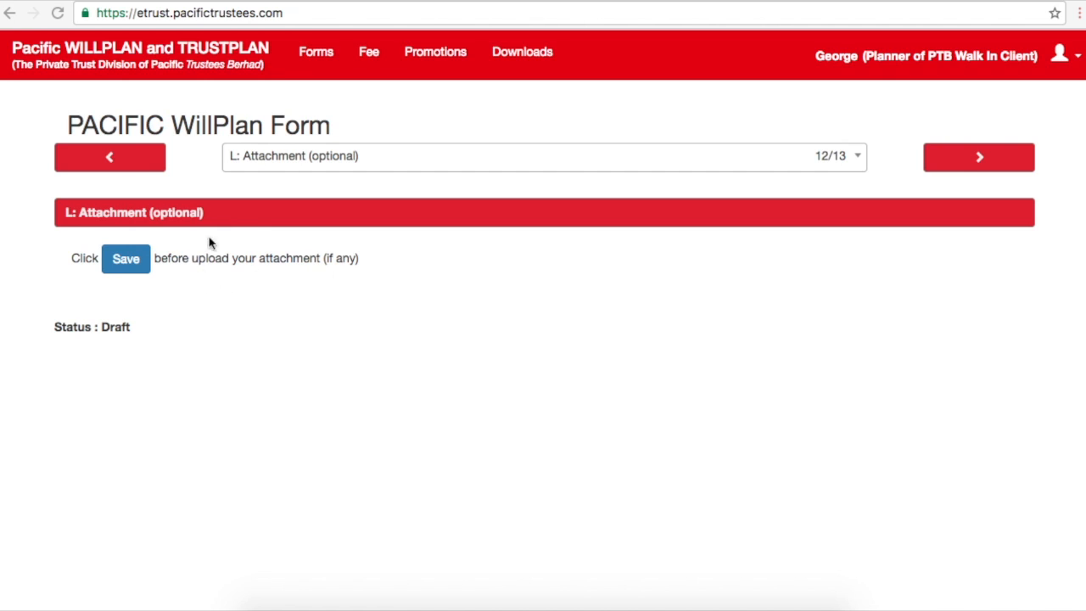
# Step: Save the draft form in section L and start an attachment upload
pyautogui.click(124, 267)
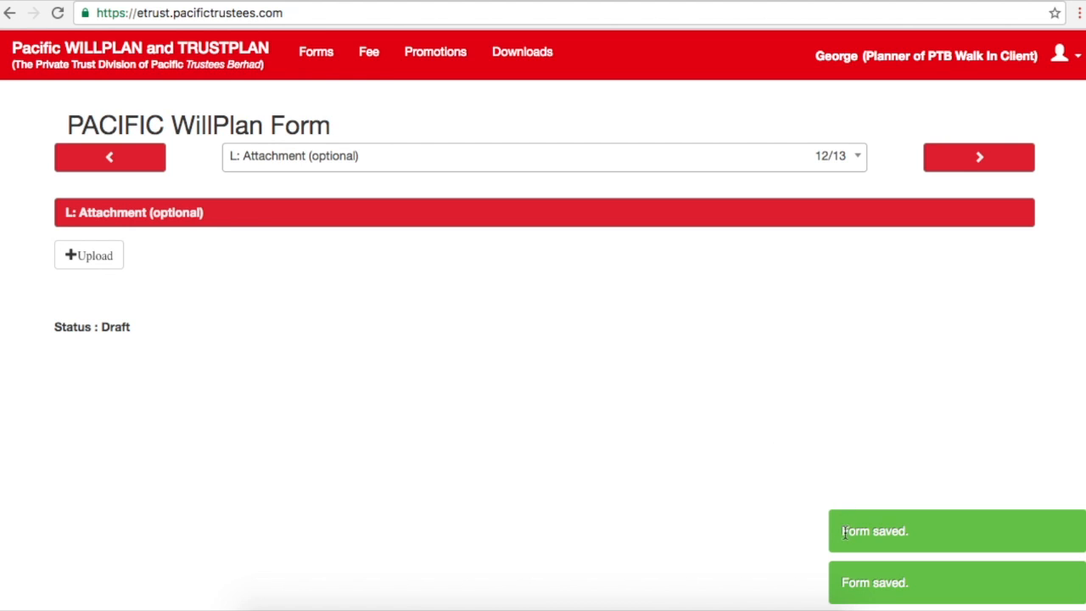
pyautogui.moveTo(843, 532); pyautogui.dragTo(906, 533)
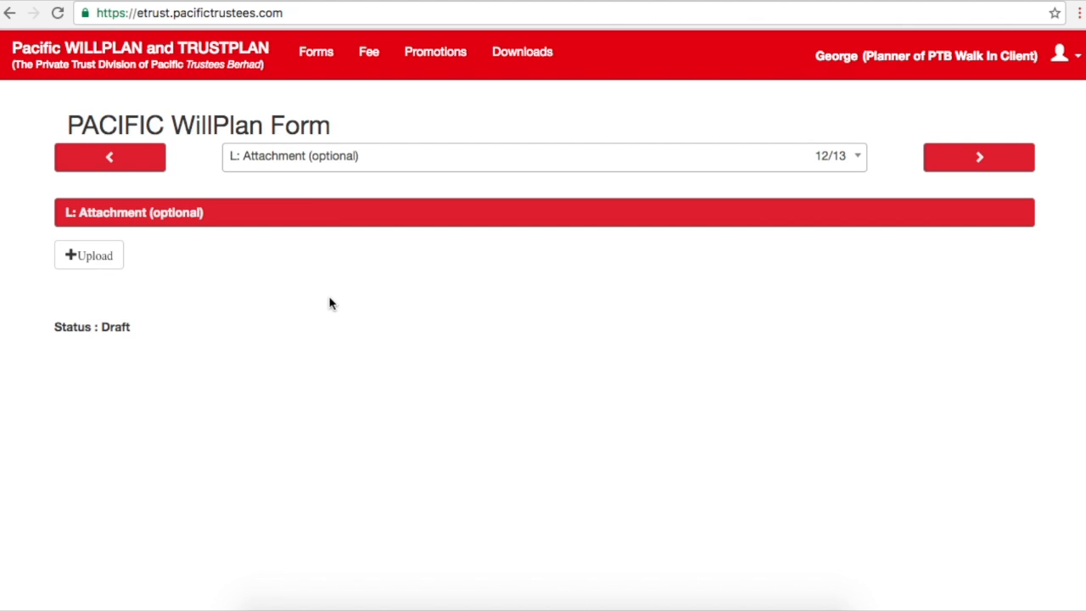
pyautogui.click(105, 259)
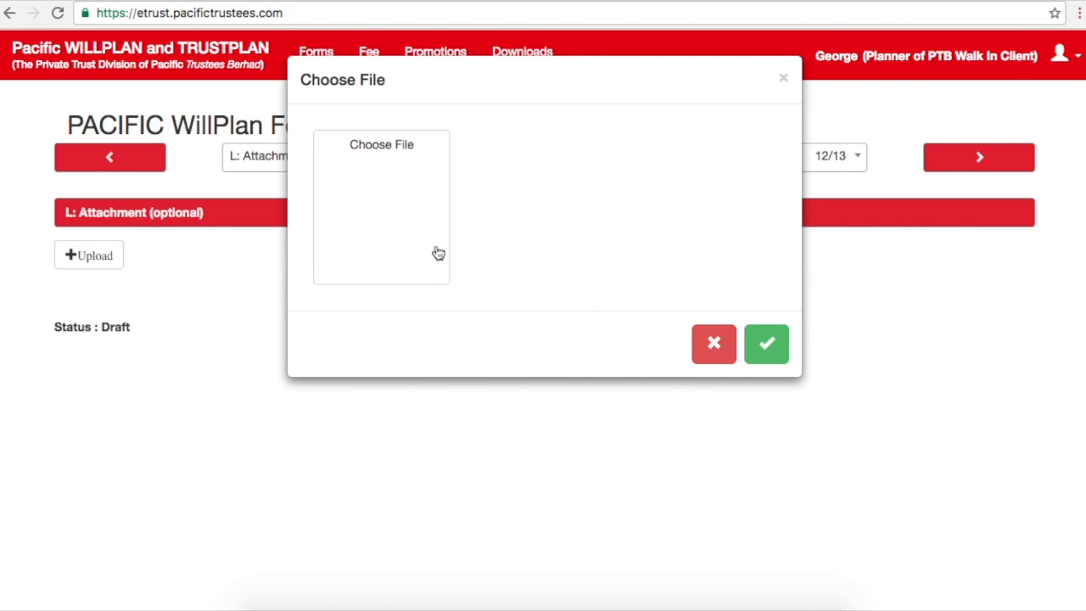
# Step: Upload 7.png from Documents as the attachment and continue to section M, Payment
pyautogui.click(411, 212)
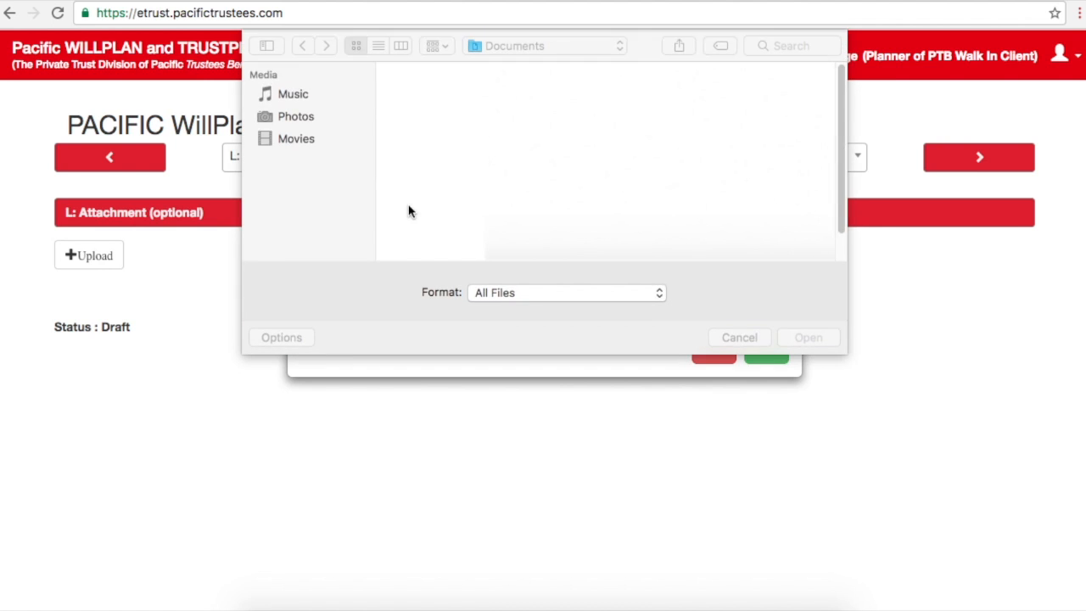
pyautogui.click(437, 102)
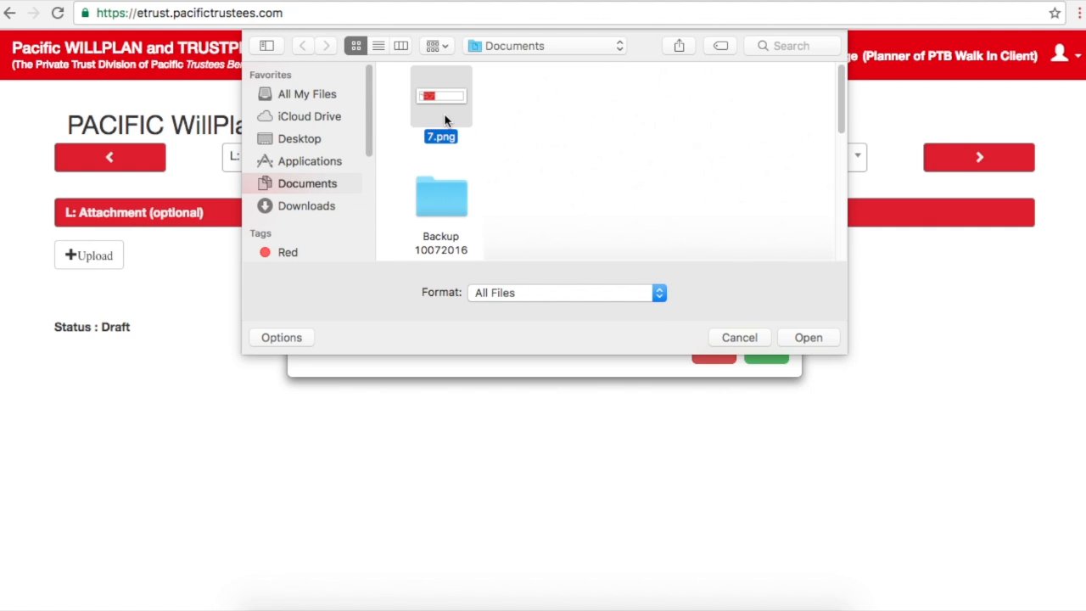
pyautogui.click(808, 338)
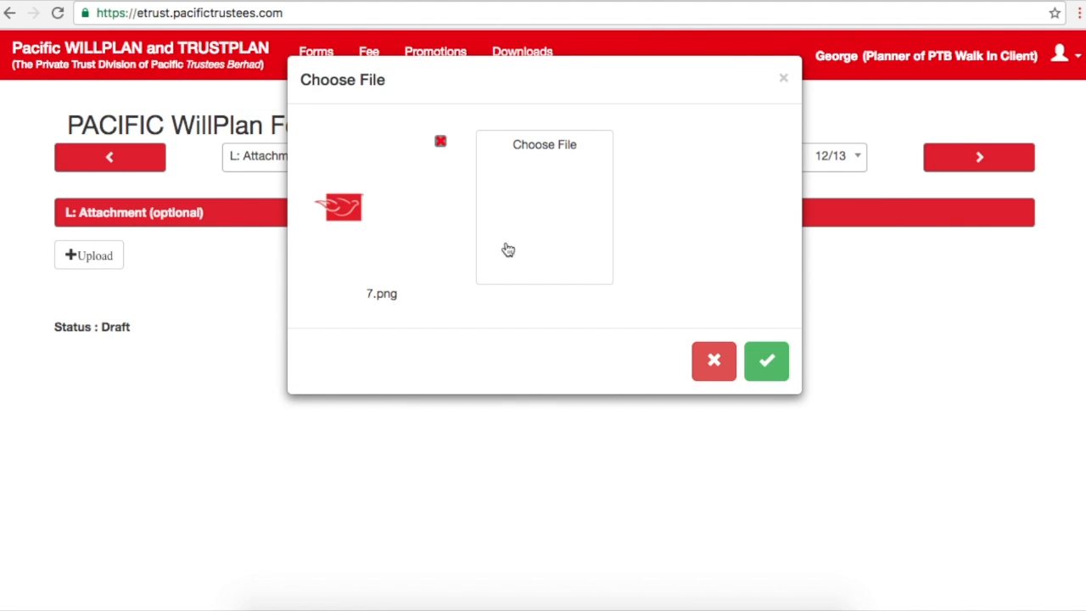
pyautogui.click(768, 366)
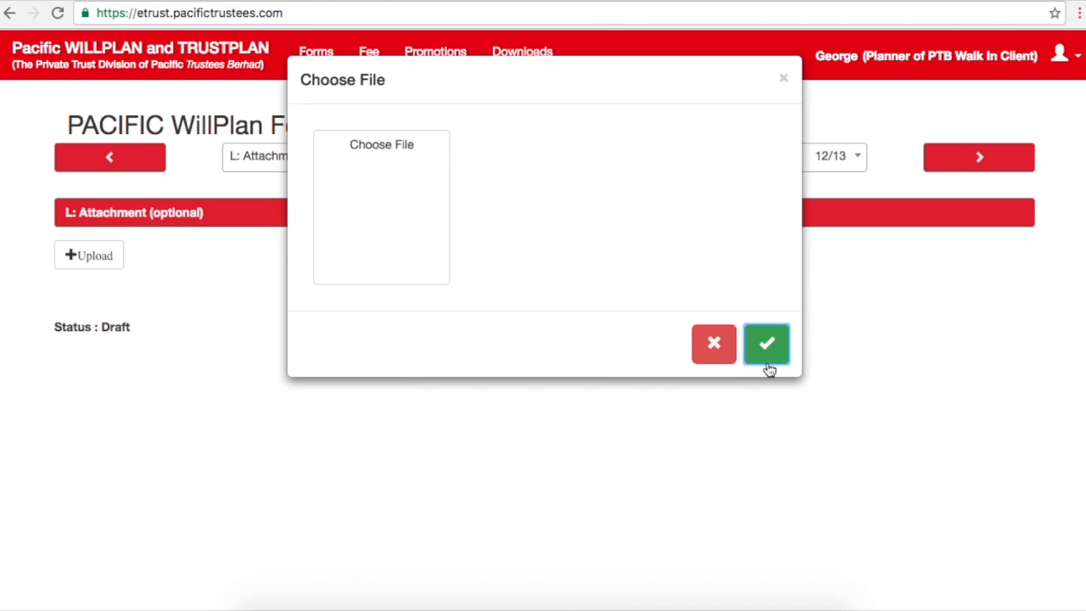
pyautogui.click(713, 343)
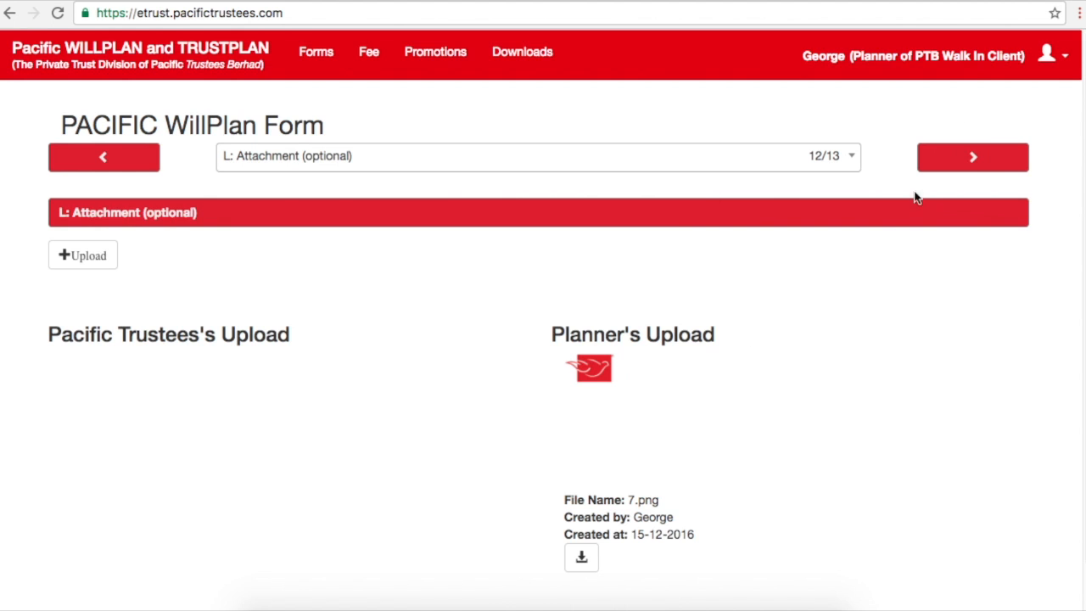
pyautogui.click(998, 158)
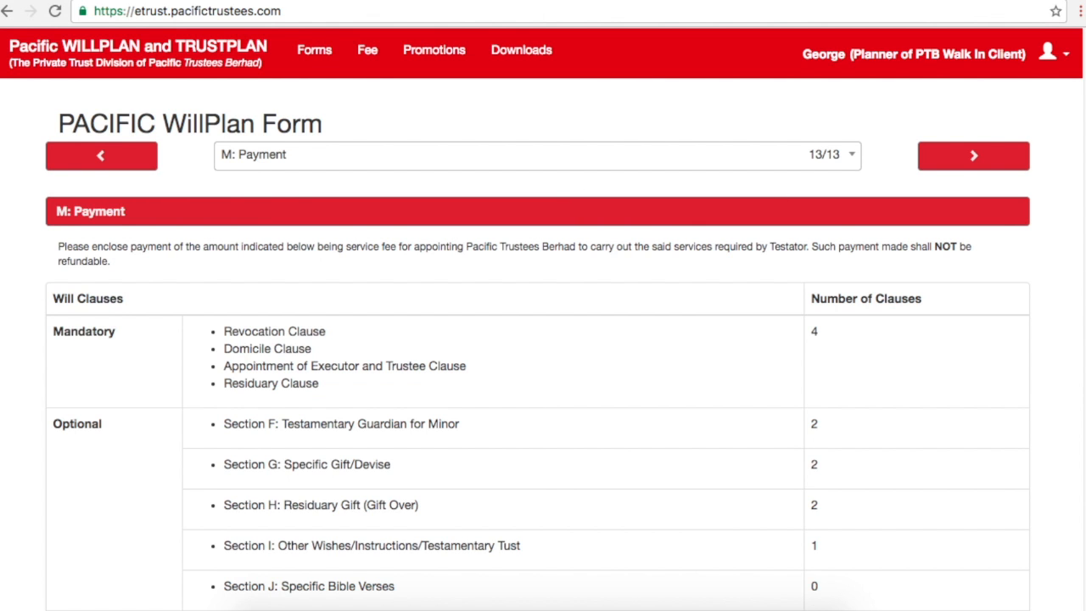
# Step: Review the payment summary of 11 clauses at RM 1272.00 and save the form
pyautogui.scroll(-3, 471, 293)
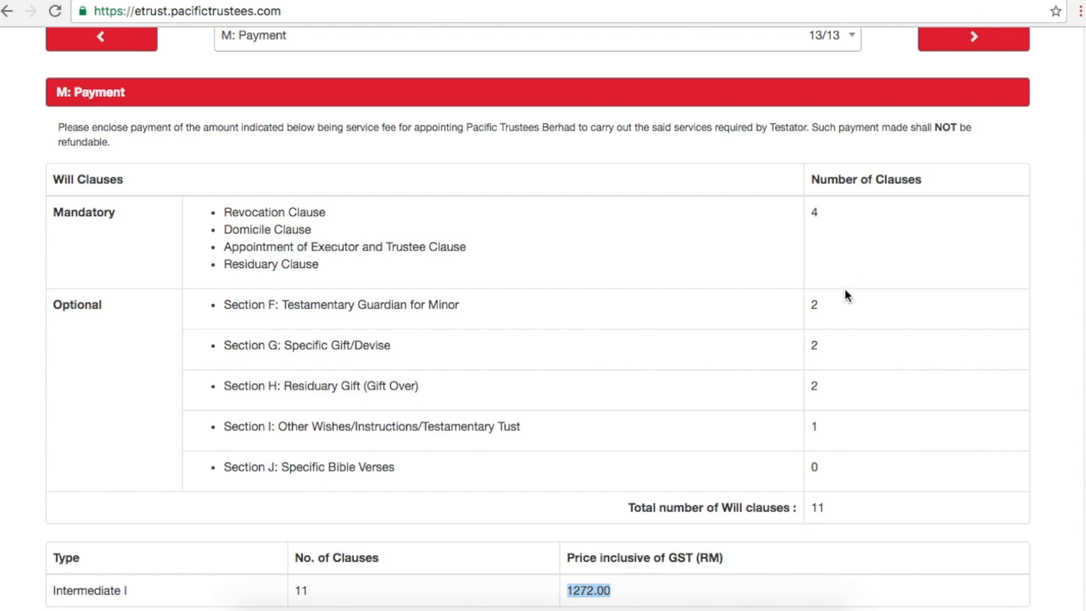
pyautogui.click(857, 526)
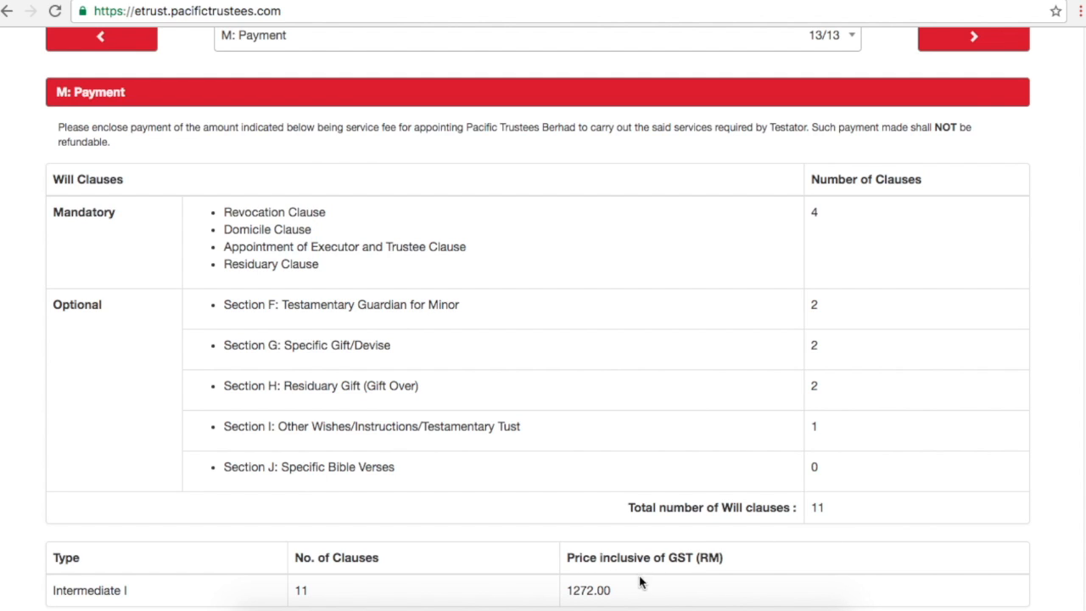
pyautogui.moveTo(569, 591); pyautogui.dragTo(644, 592)
pyautogui.click(700, 596)
pyautogui.scroll(-3, 1082, 541)
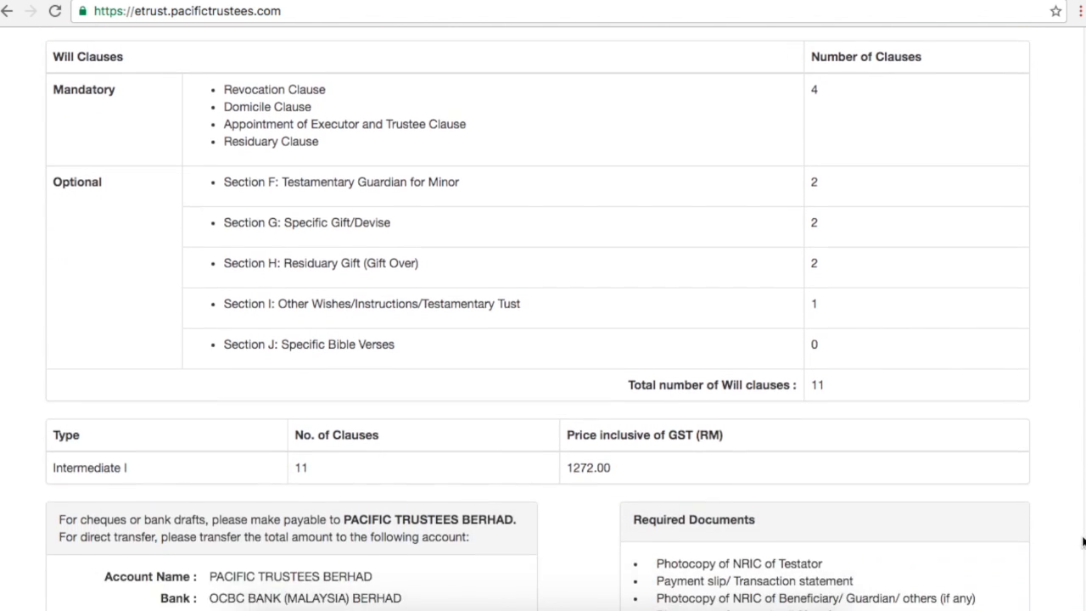
pyautogui.scroll(-2, 1082, 542)
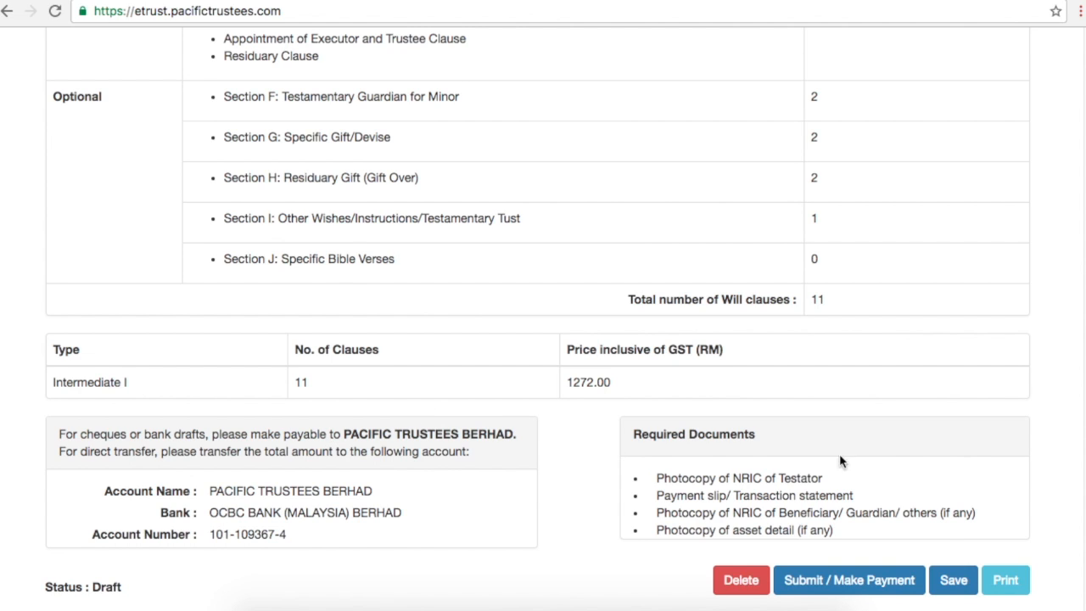
pyautogui.click(953, 582)
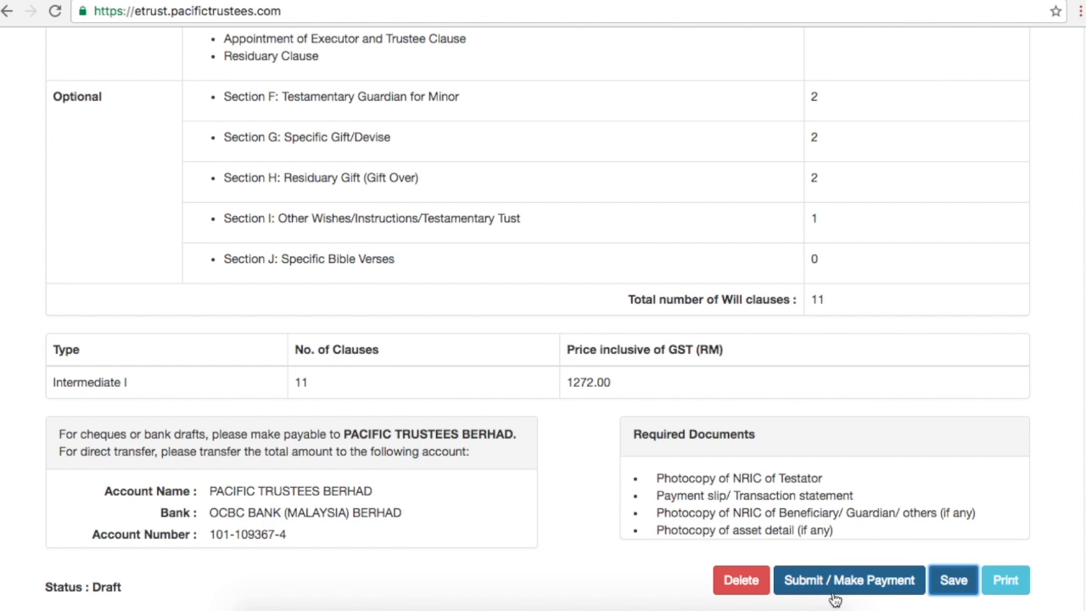
pyautogui.click(840, 586)
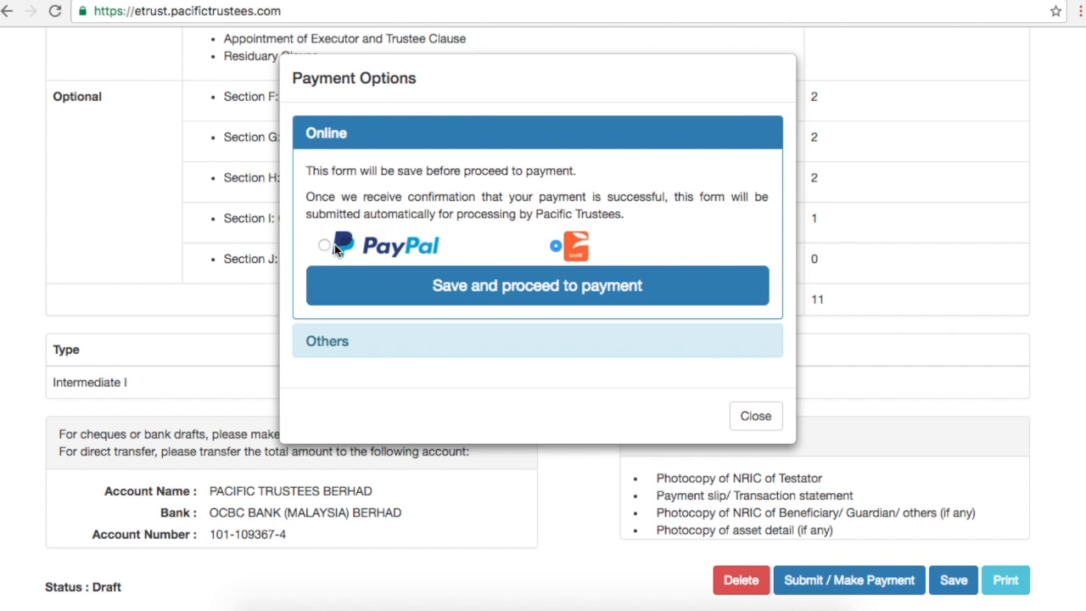
pyautogui.click(334, 244)
pyautogui.click(556, 248)
pyautogui.click(757, 416)
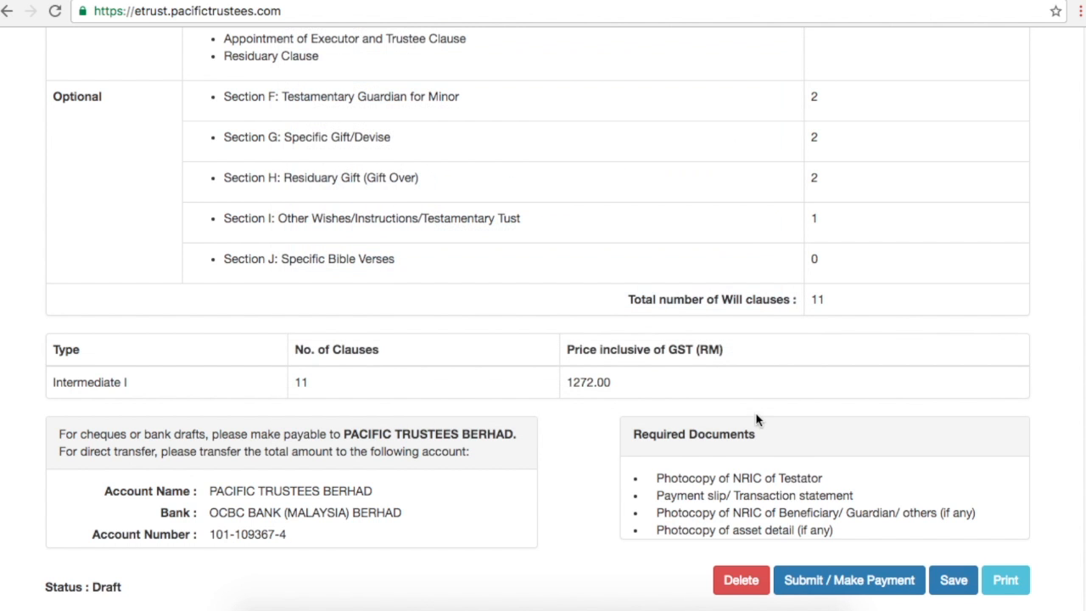
pyautogui.click(1005, 579)
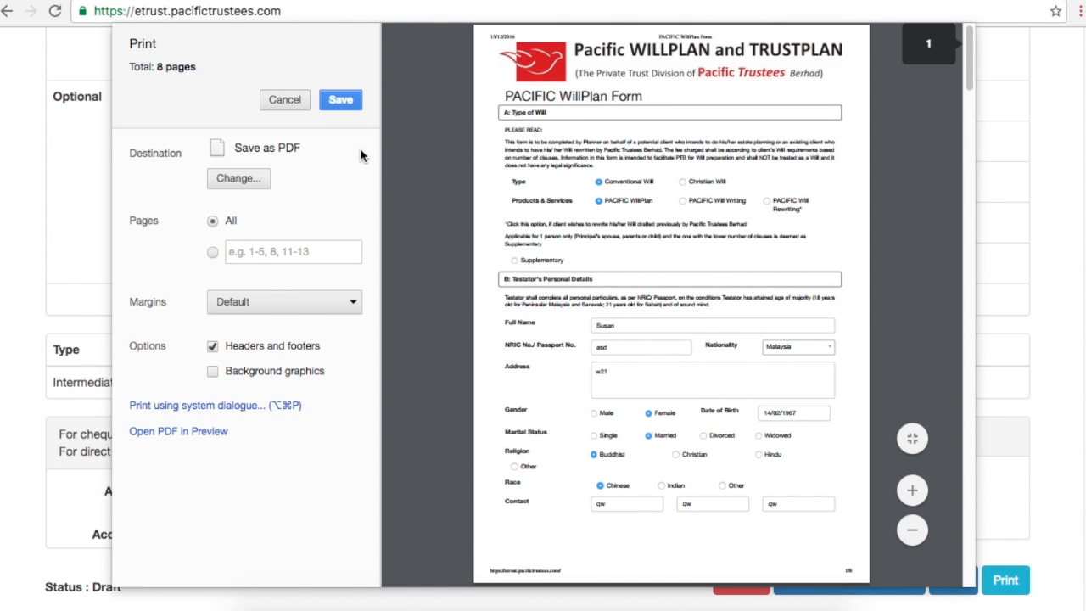
pyautogui.click(285, 100)
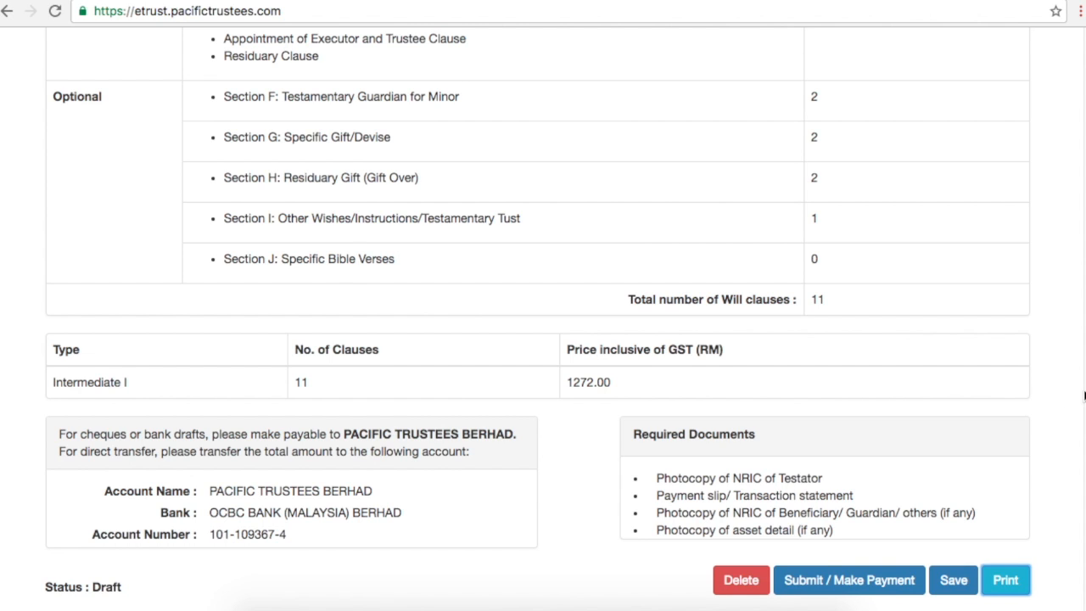
pyautogui.scroll(5, 1078, 400)
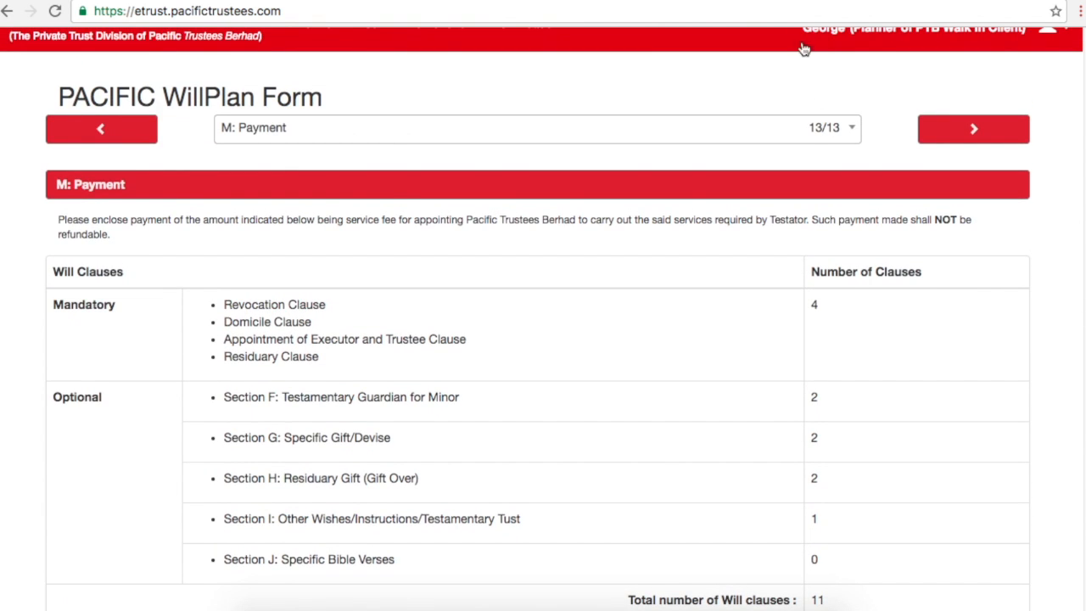